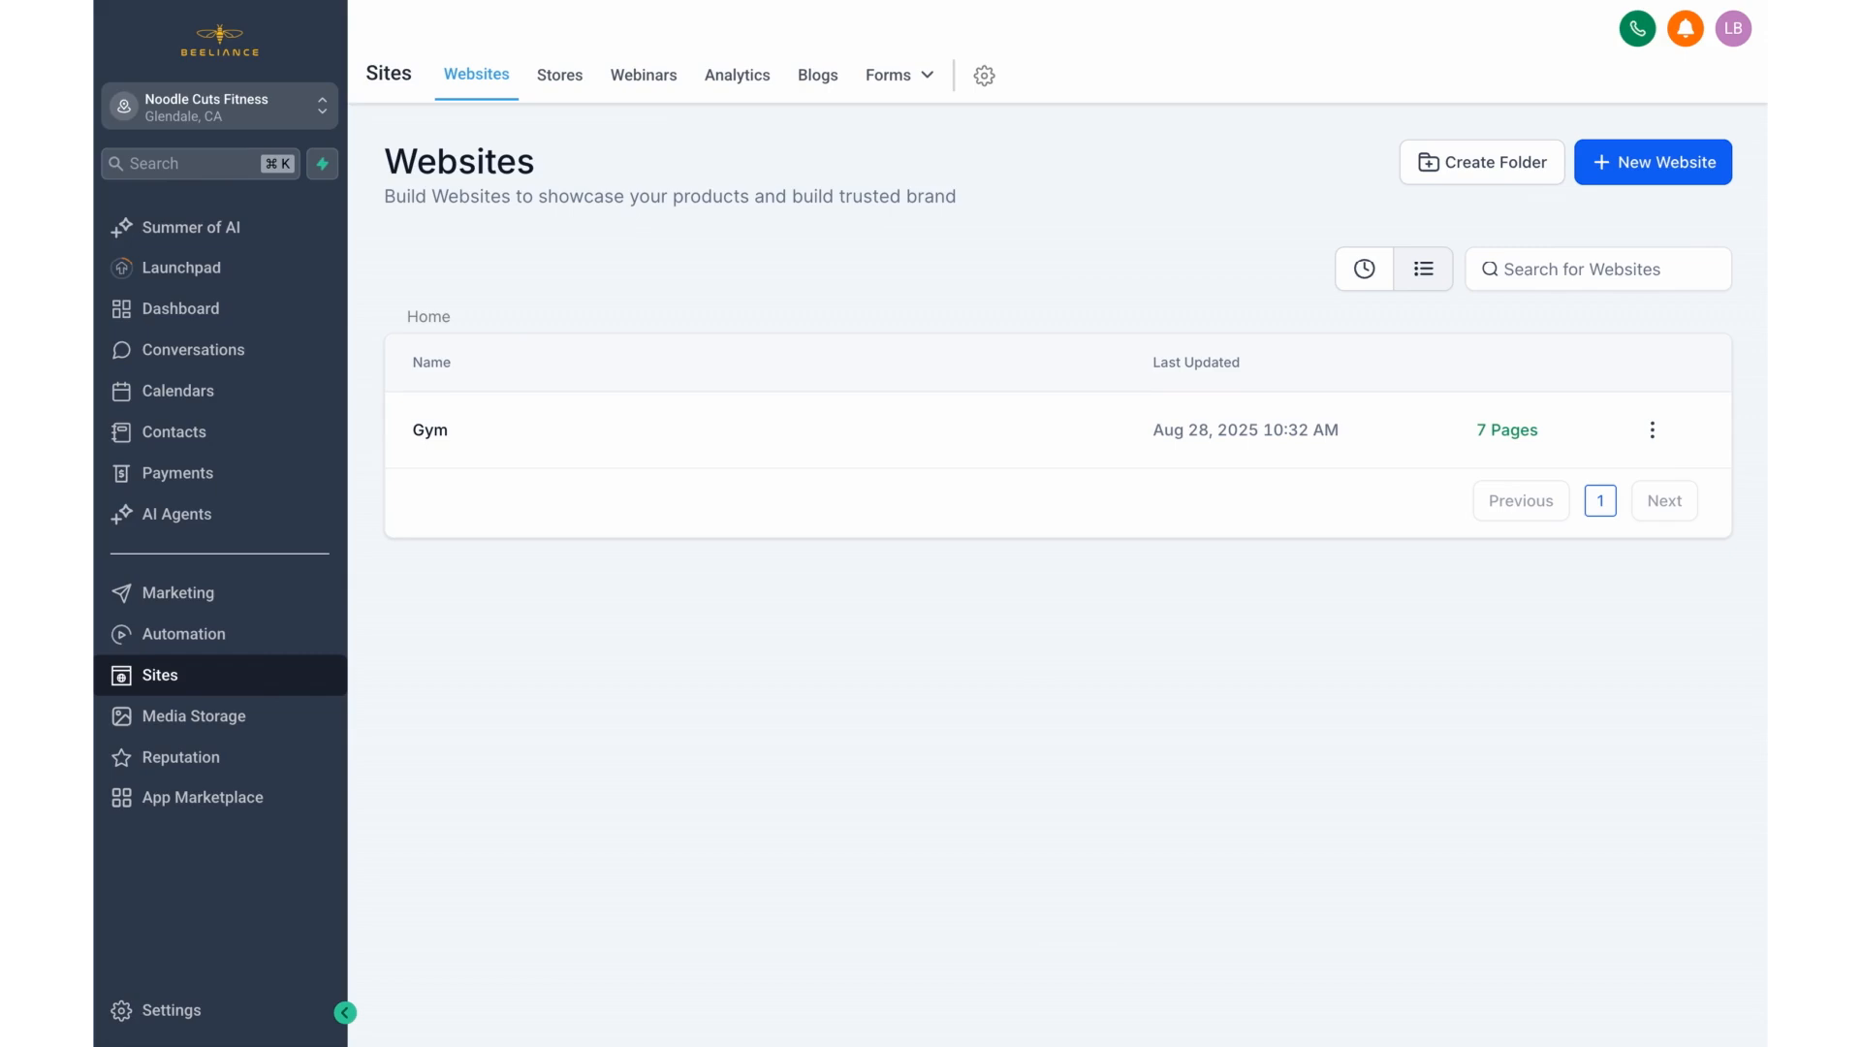
Set the Gym website's name to "Noodle Cut's Fitness" in its settings.
{"action": "left_click", "coordinate": [431, 438]}
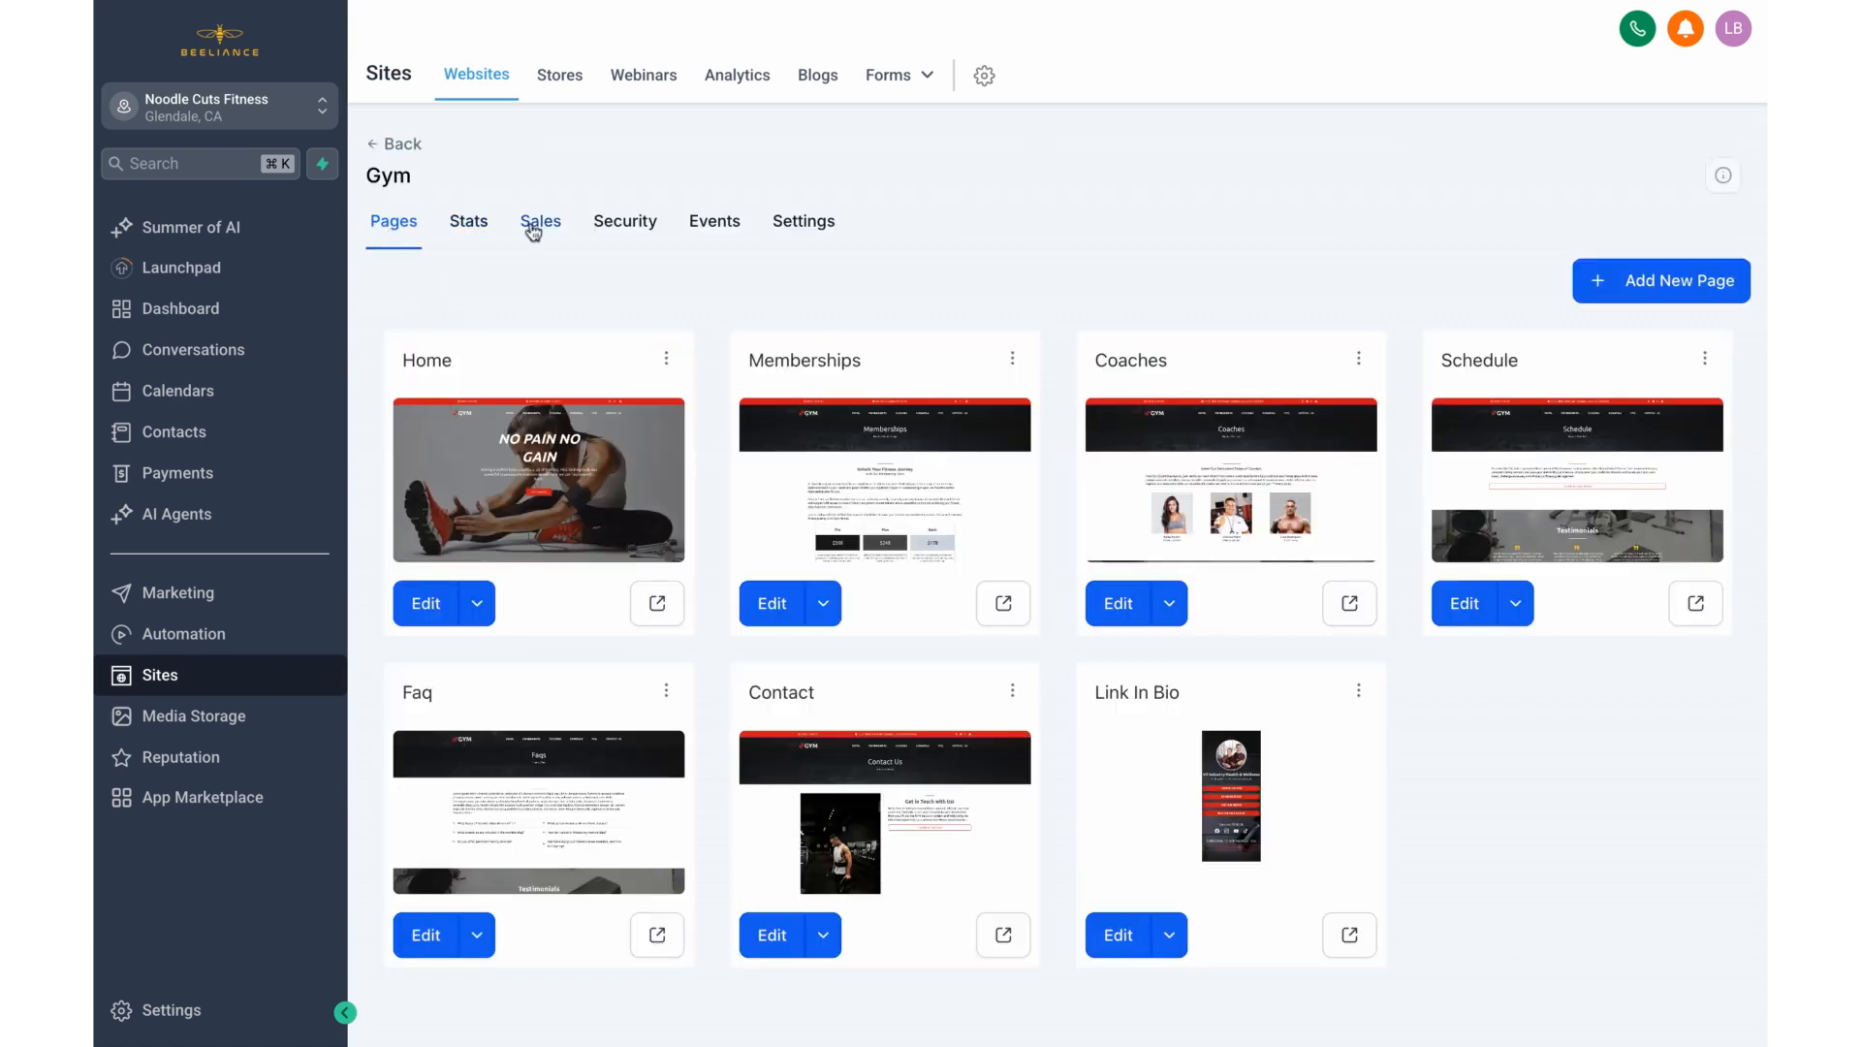
{"action": "left_click", "coordinate": [804, 223]}
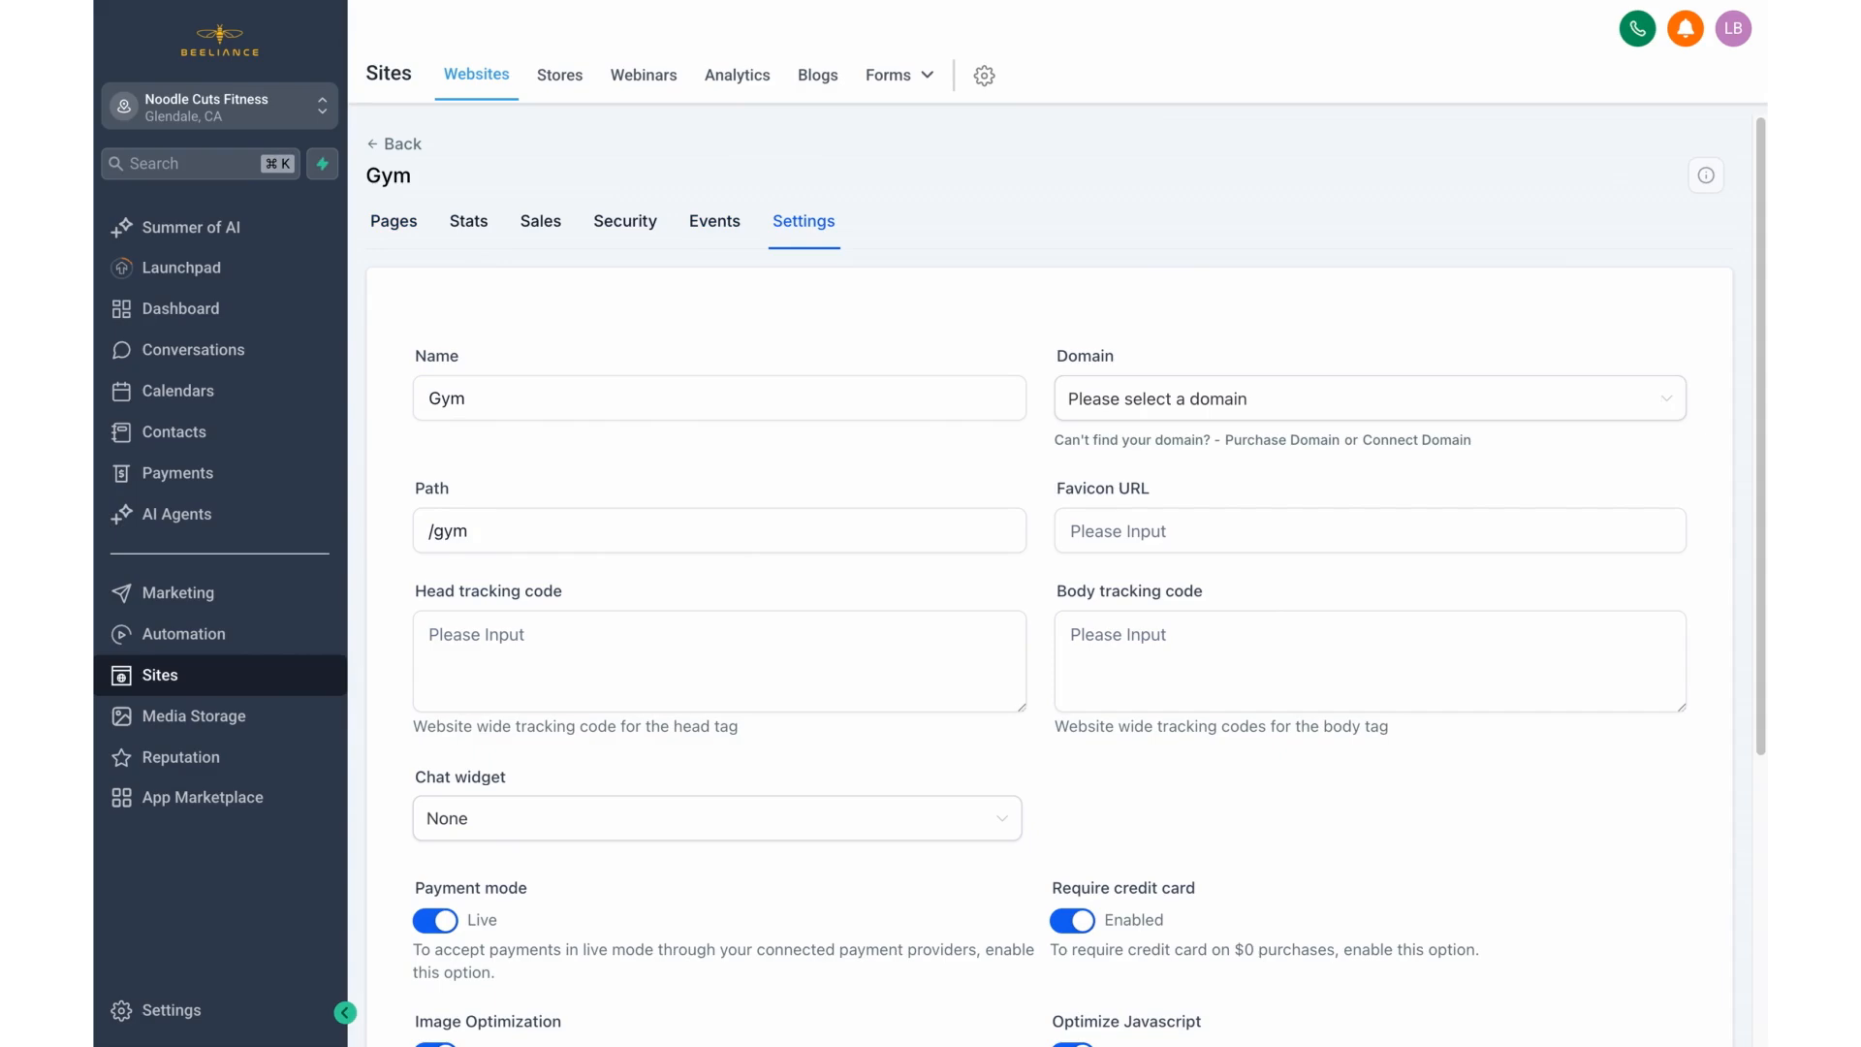
{"action": "double_click", "coordinate": [603, 402]}
{"action": "type", "text": "Noodle "}
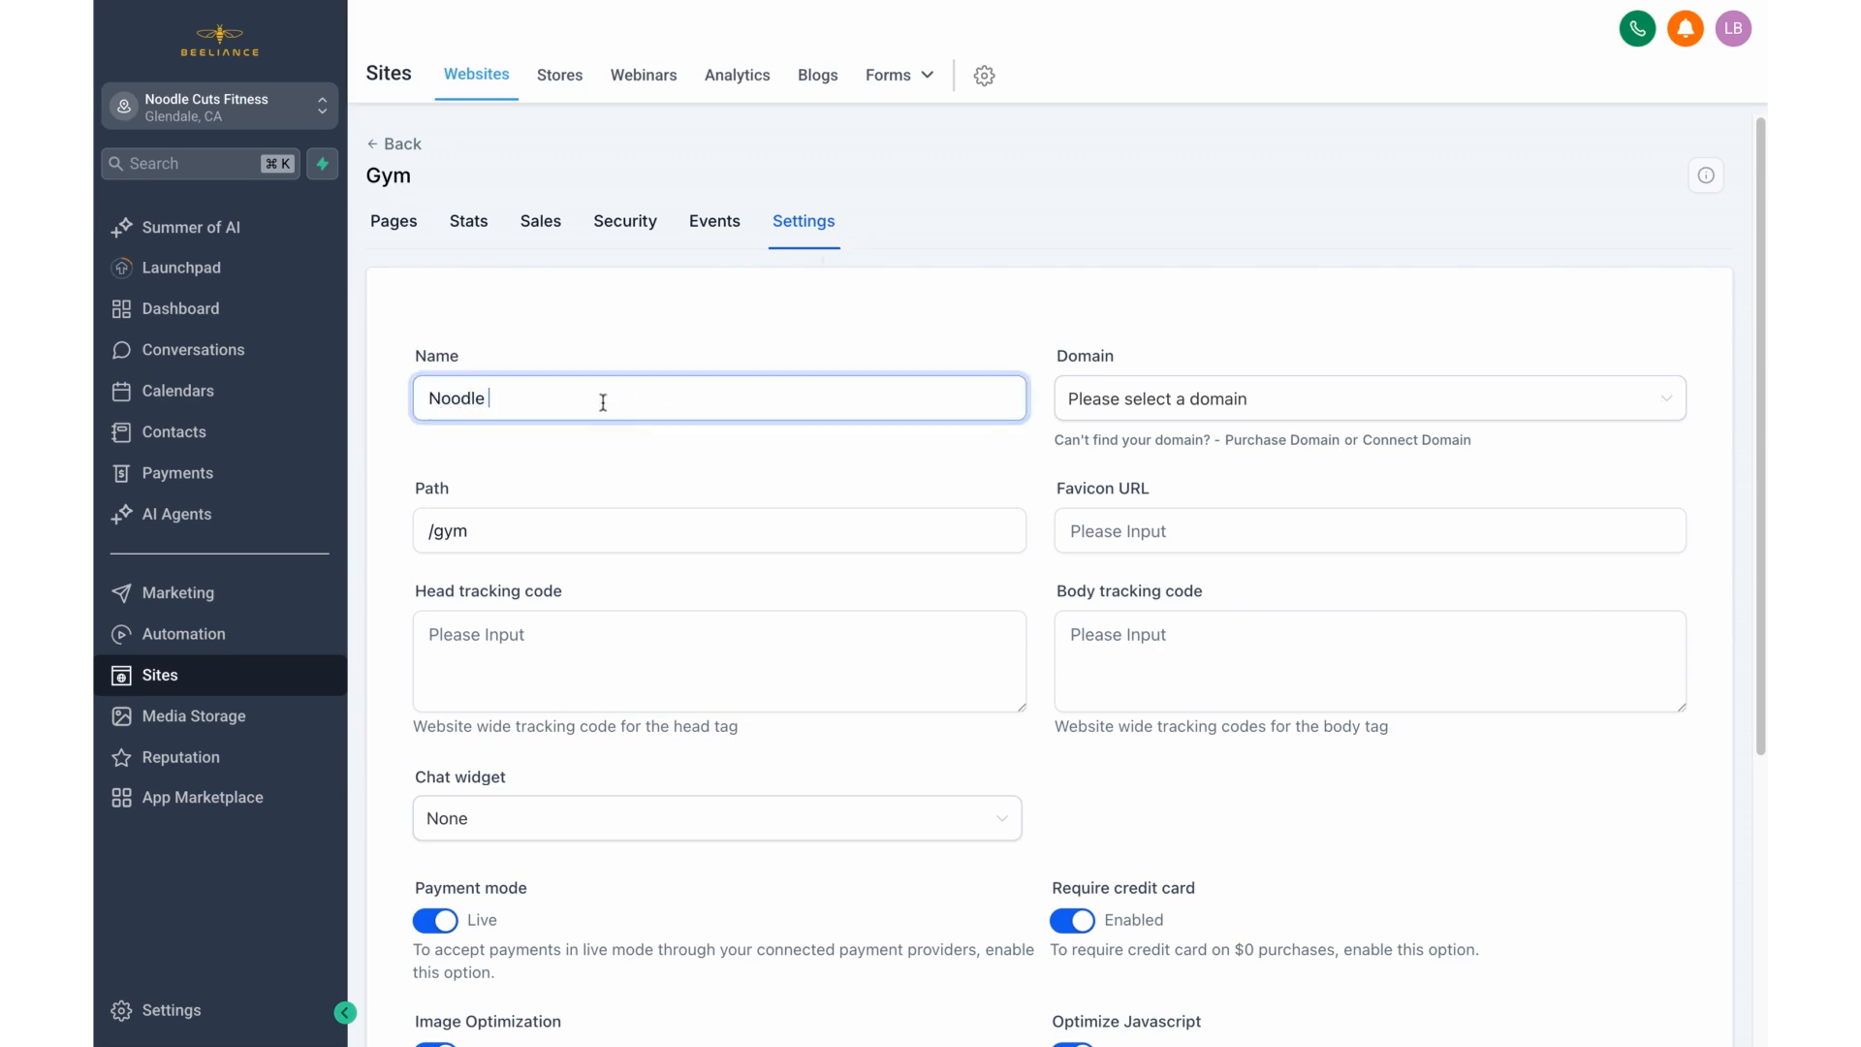
{"action": "type", "text": "Cut's Fitness"}
Check the website's domain choices, leave them unselected, and save the website settings.
{"action": "left_click", "coordinate": [1088, 405]}
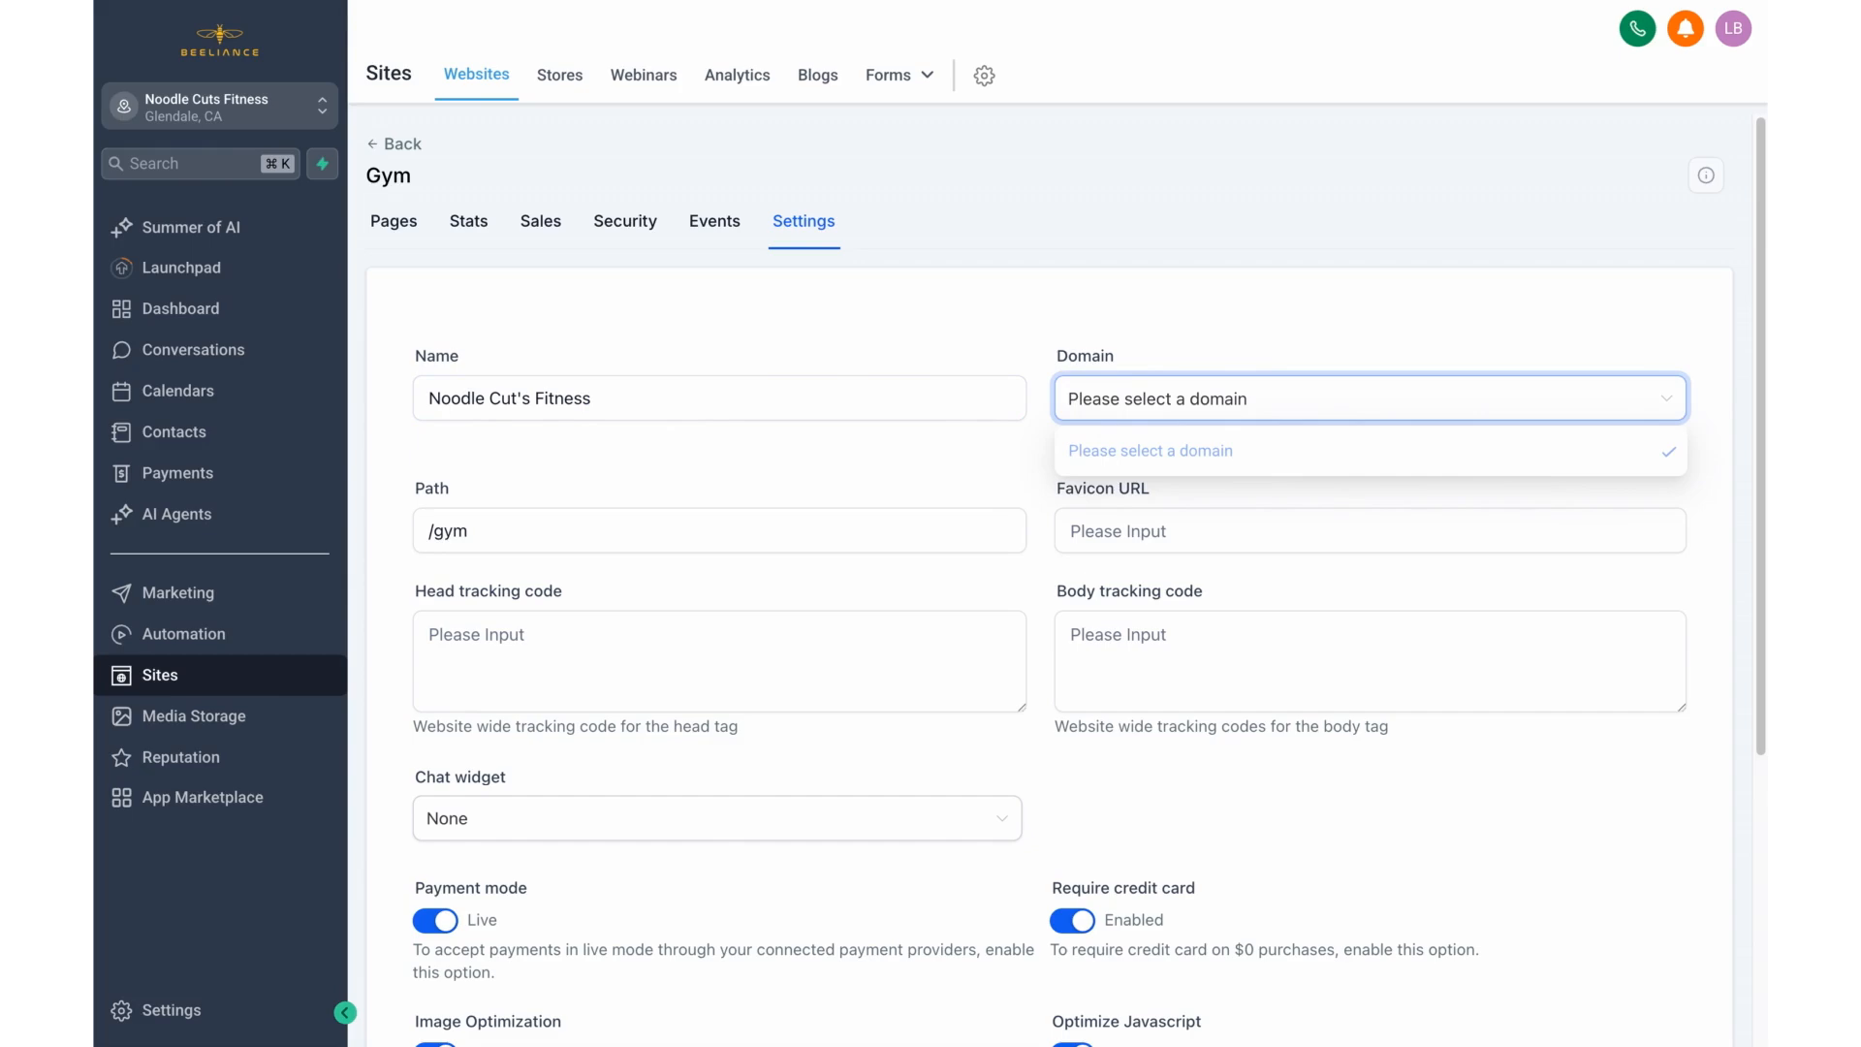
{"action": "left_click", "coordinate": [1108, 327]}
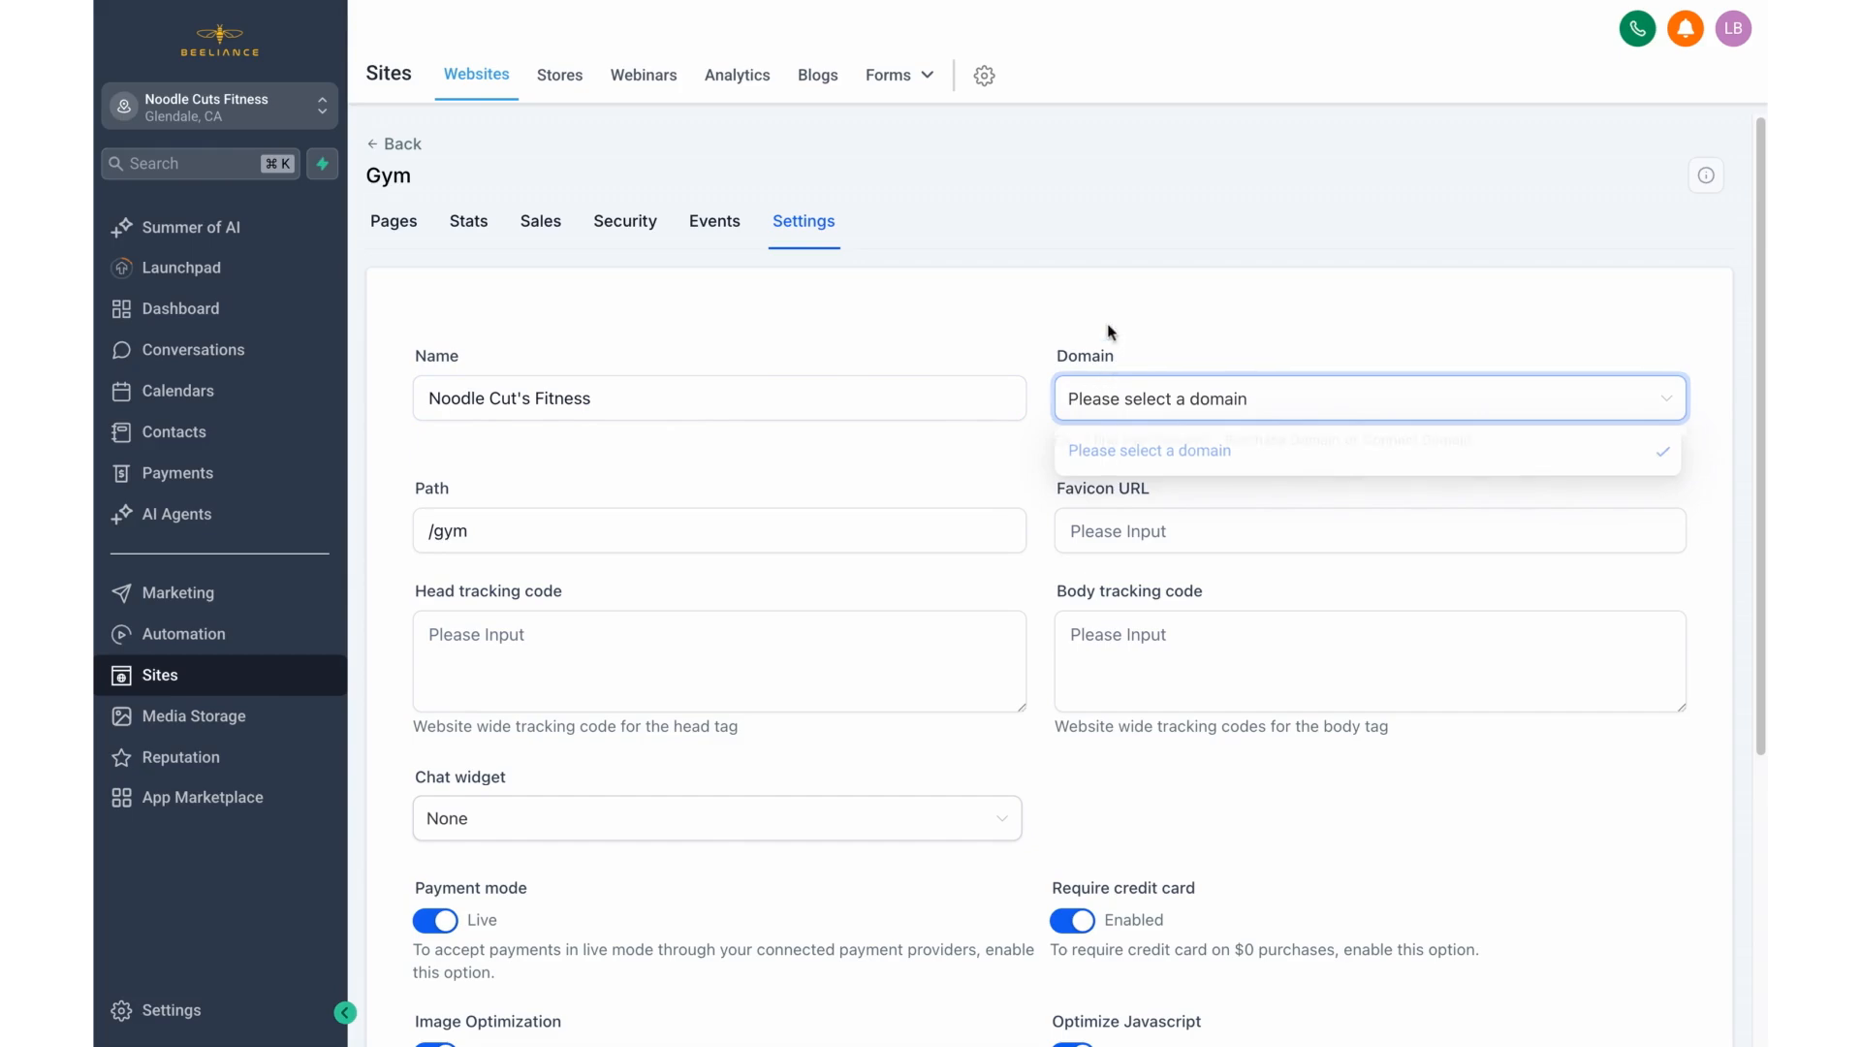
{"action": "scroll", "coordinate": [1132, 614], "scroll_direction": "down", "scroll_amount": 4}
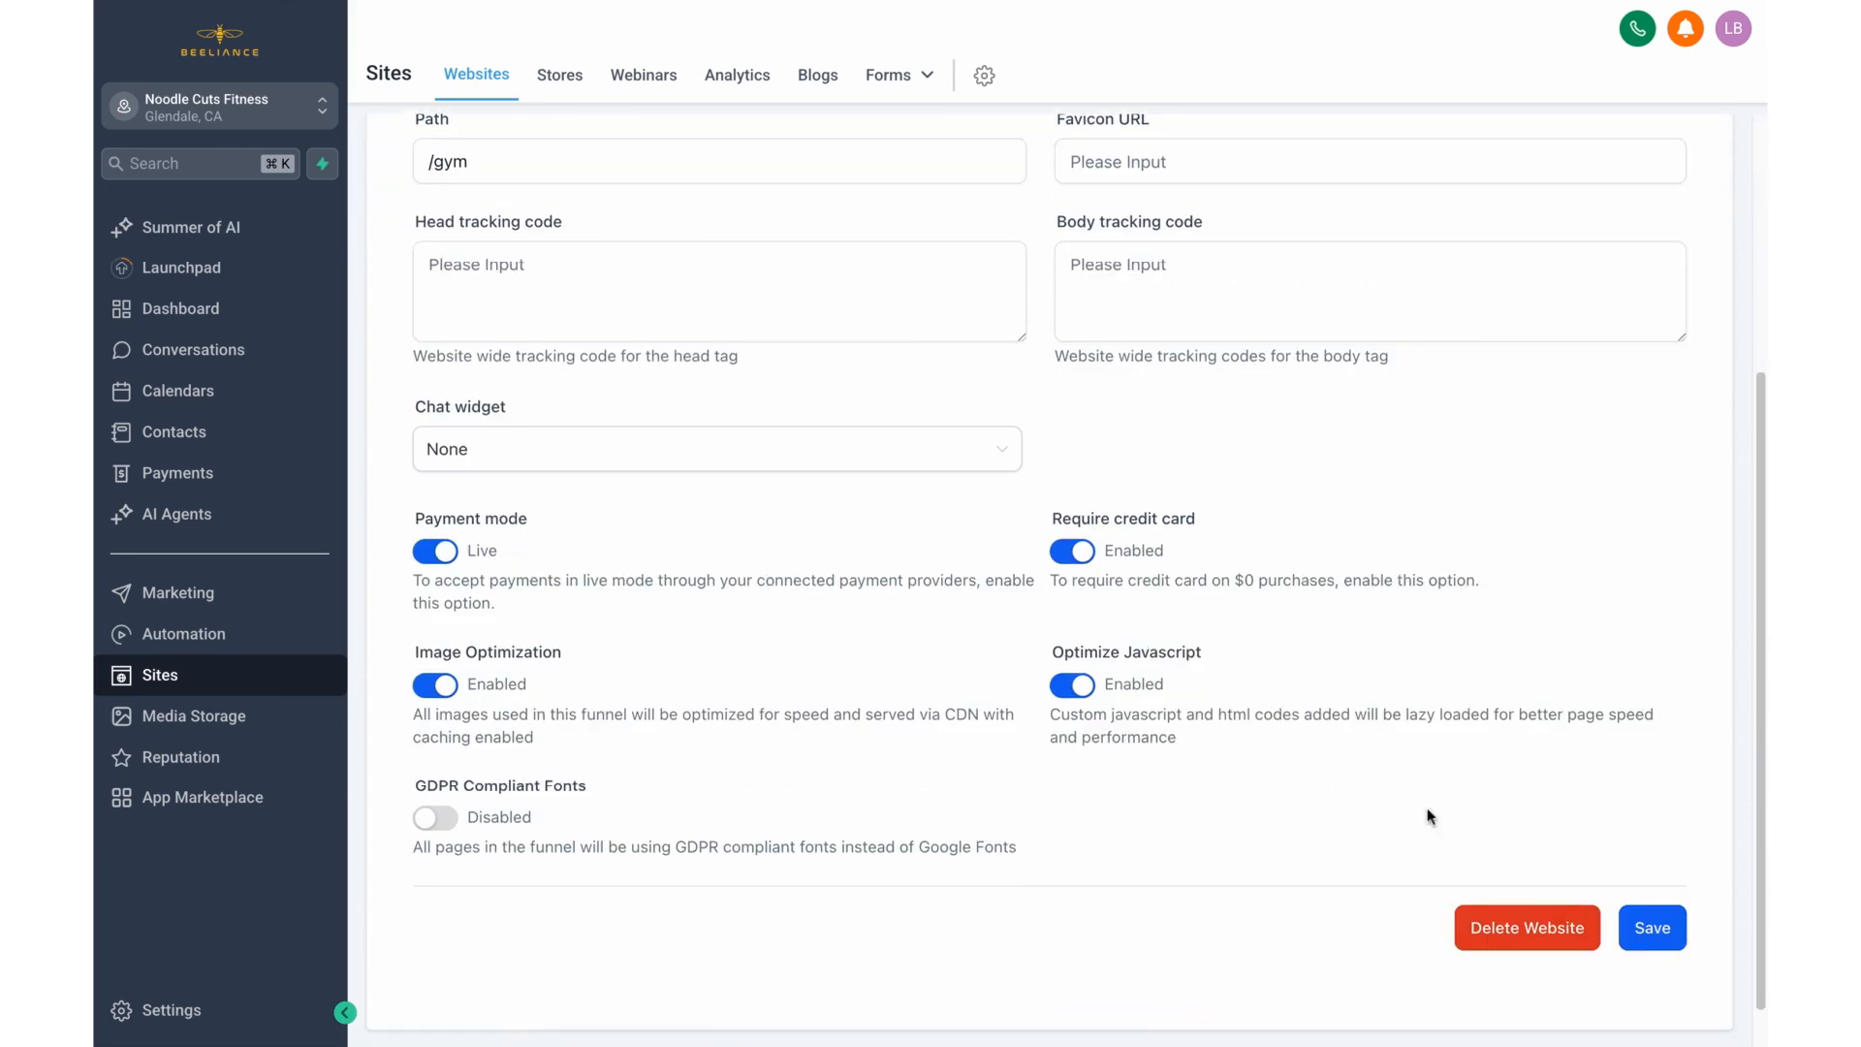
{"action": "left_click", "coordinate": [1652, 928]}
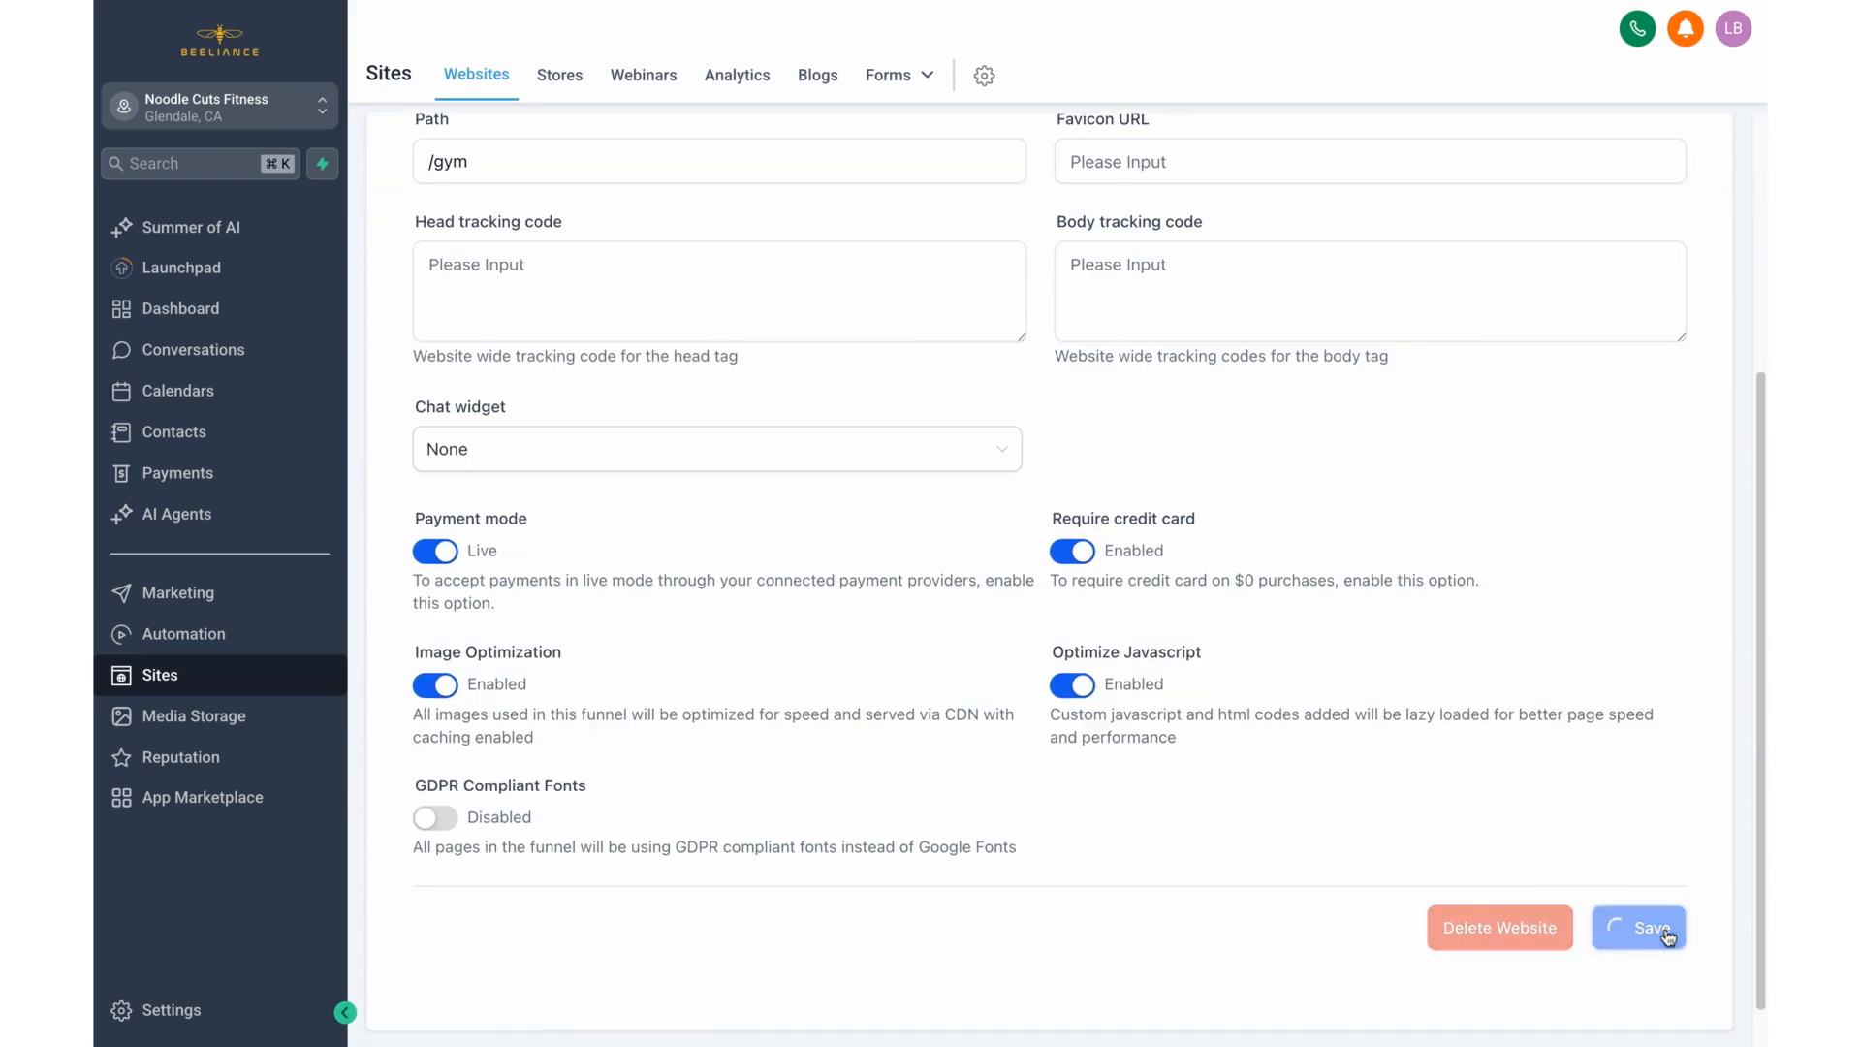
{"action": "scroll", "coordinate": [990, 550], "scroll_direction": "up", "scroll_amount": 1}
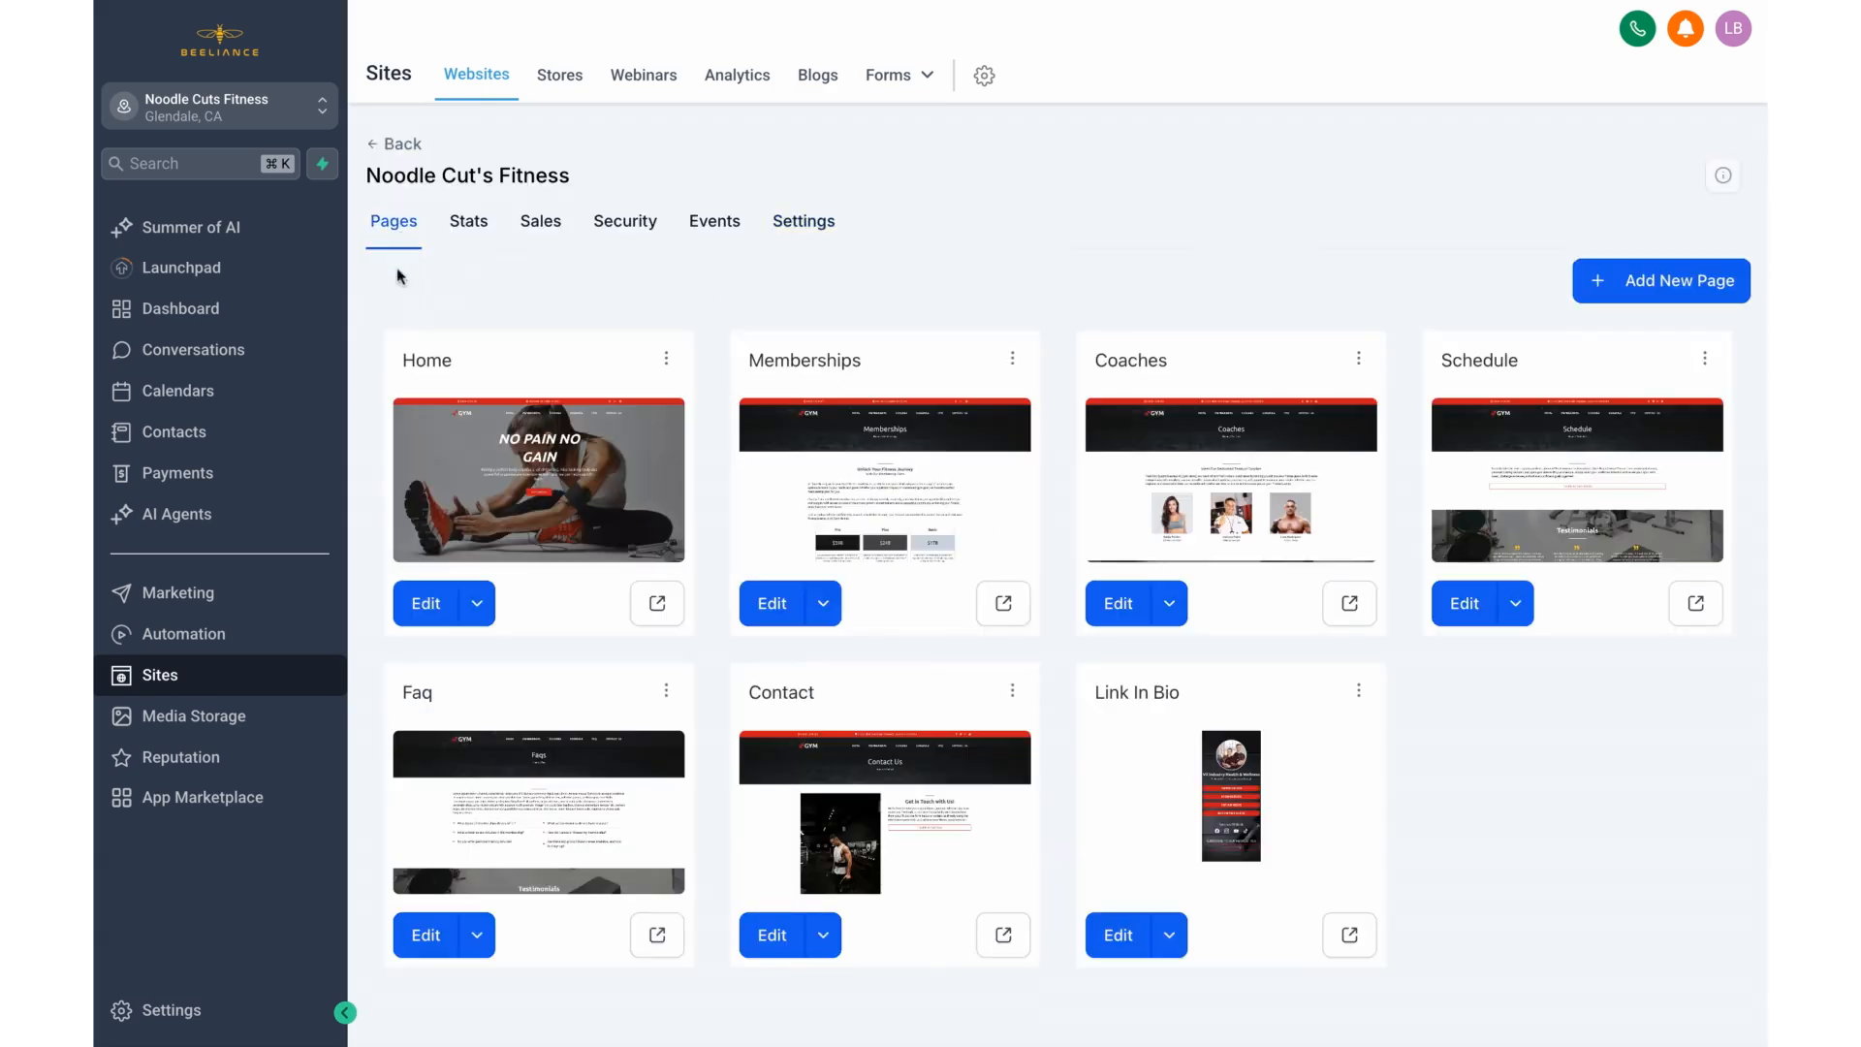
Open the Home page for editing and browse the sections, rows and elements that can be added.
{"action": "left_click", "coordinate": [434, 606]}
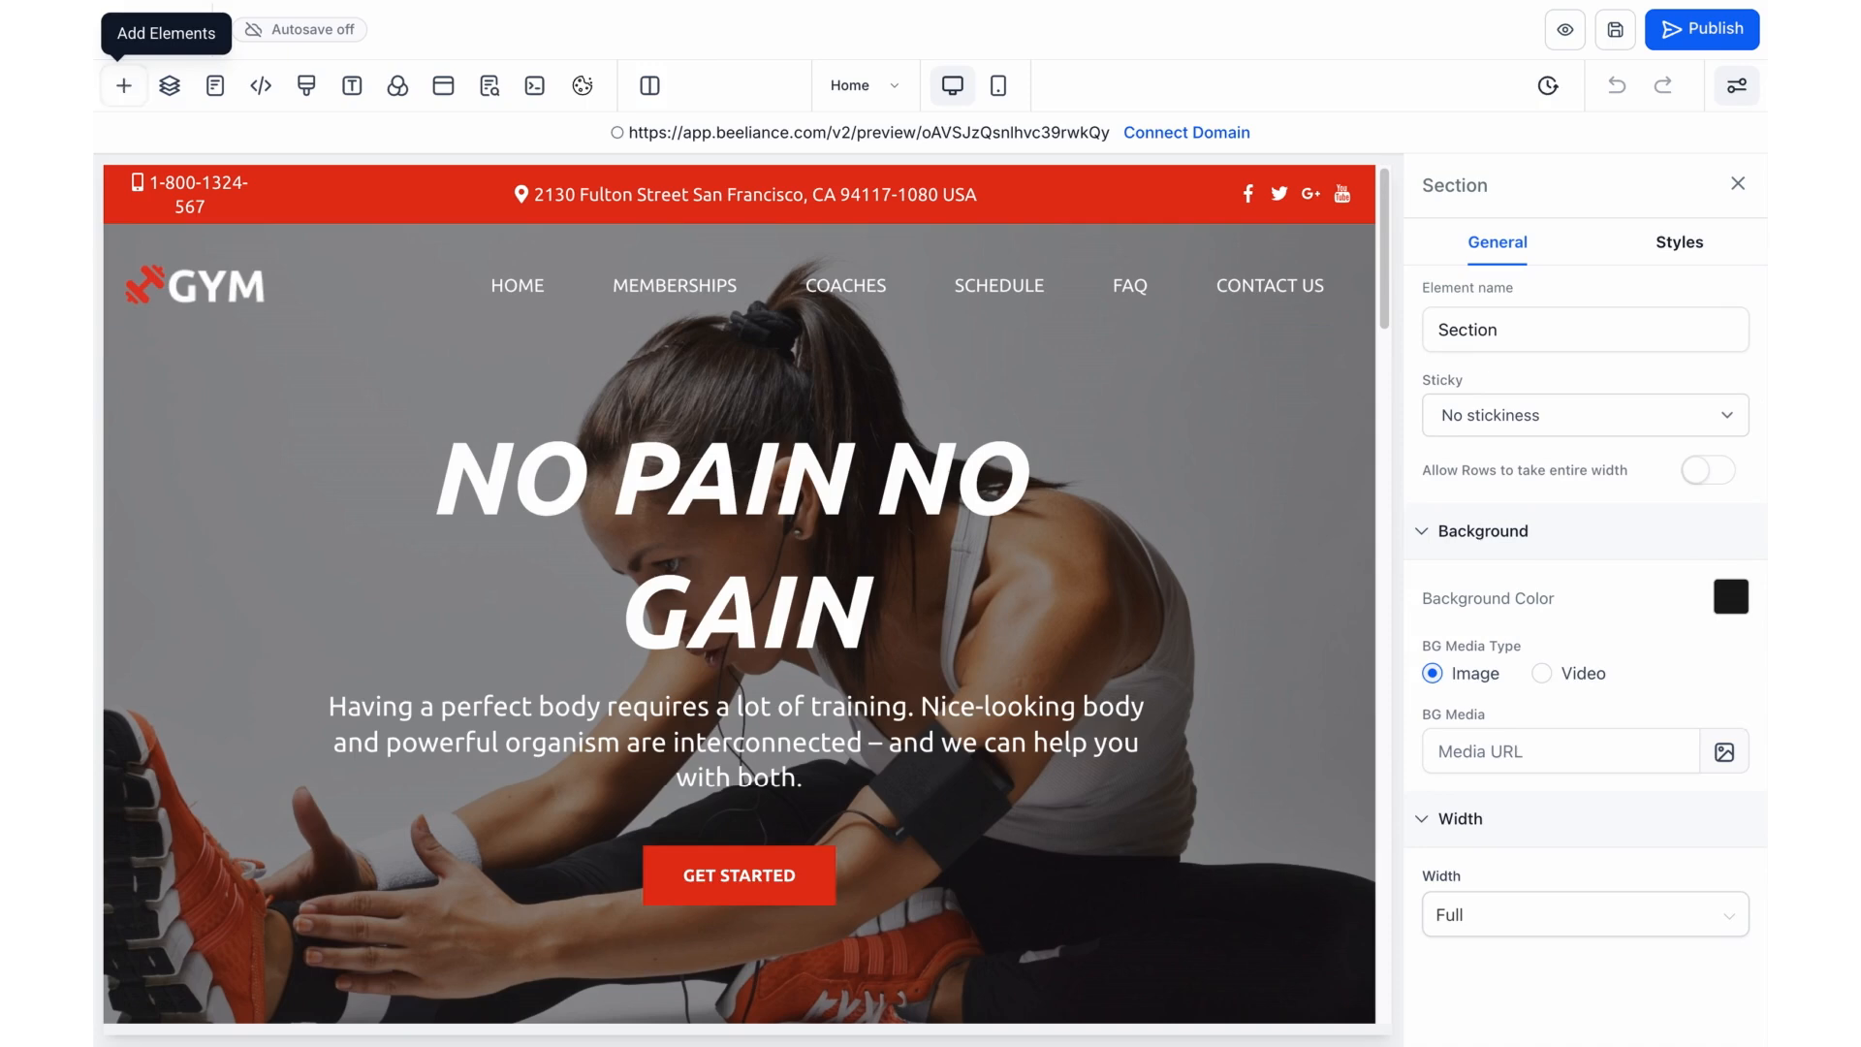
{"action": "left_click", "coordinate": [123, 85]}
{"action": "left_click", "coordinate": [185, 236]}
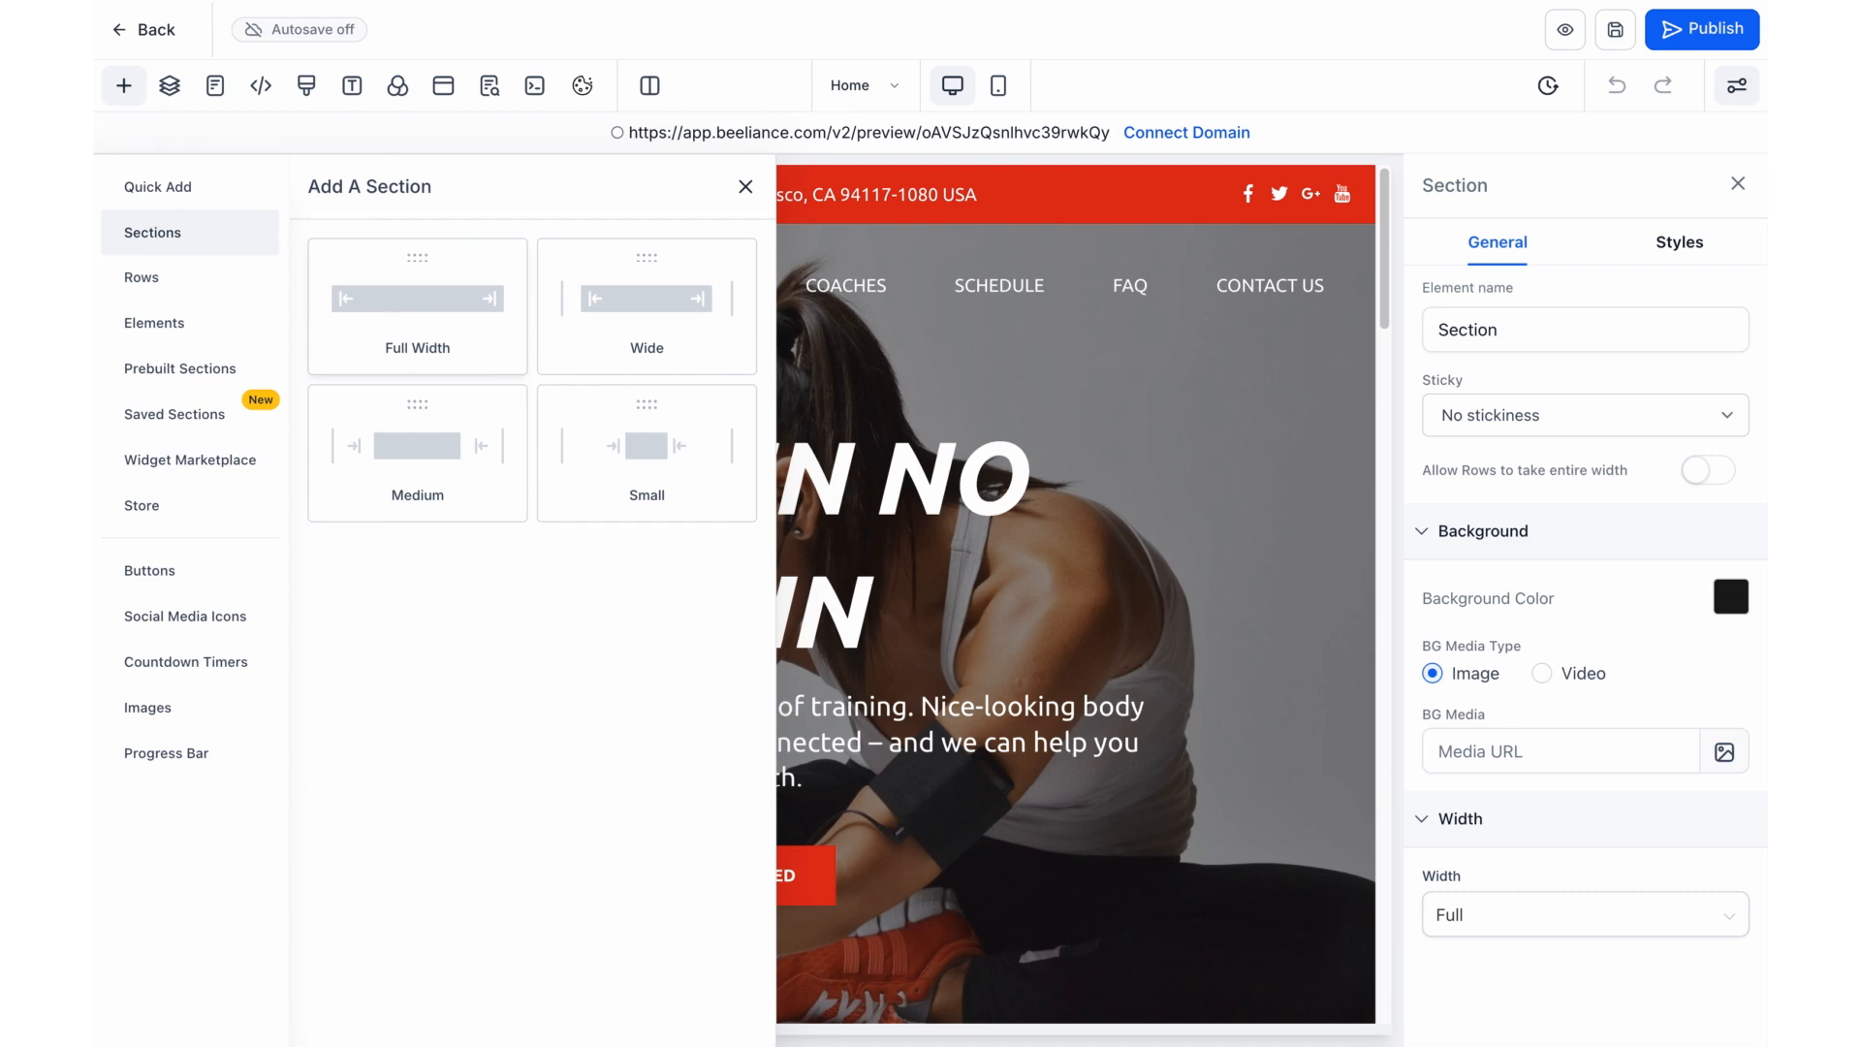
{"action": "left_click", "coordinate": [159, 283]}
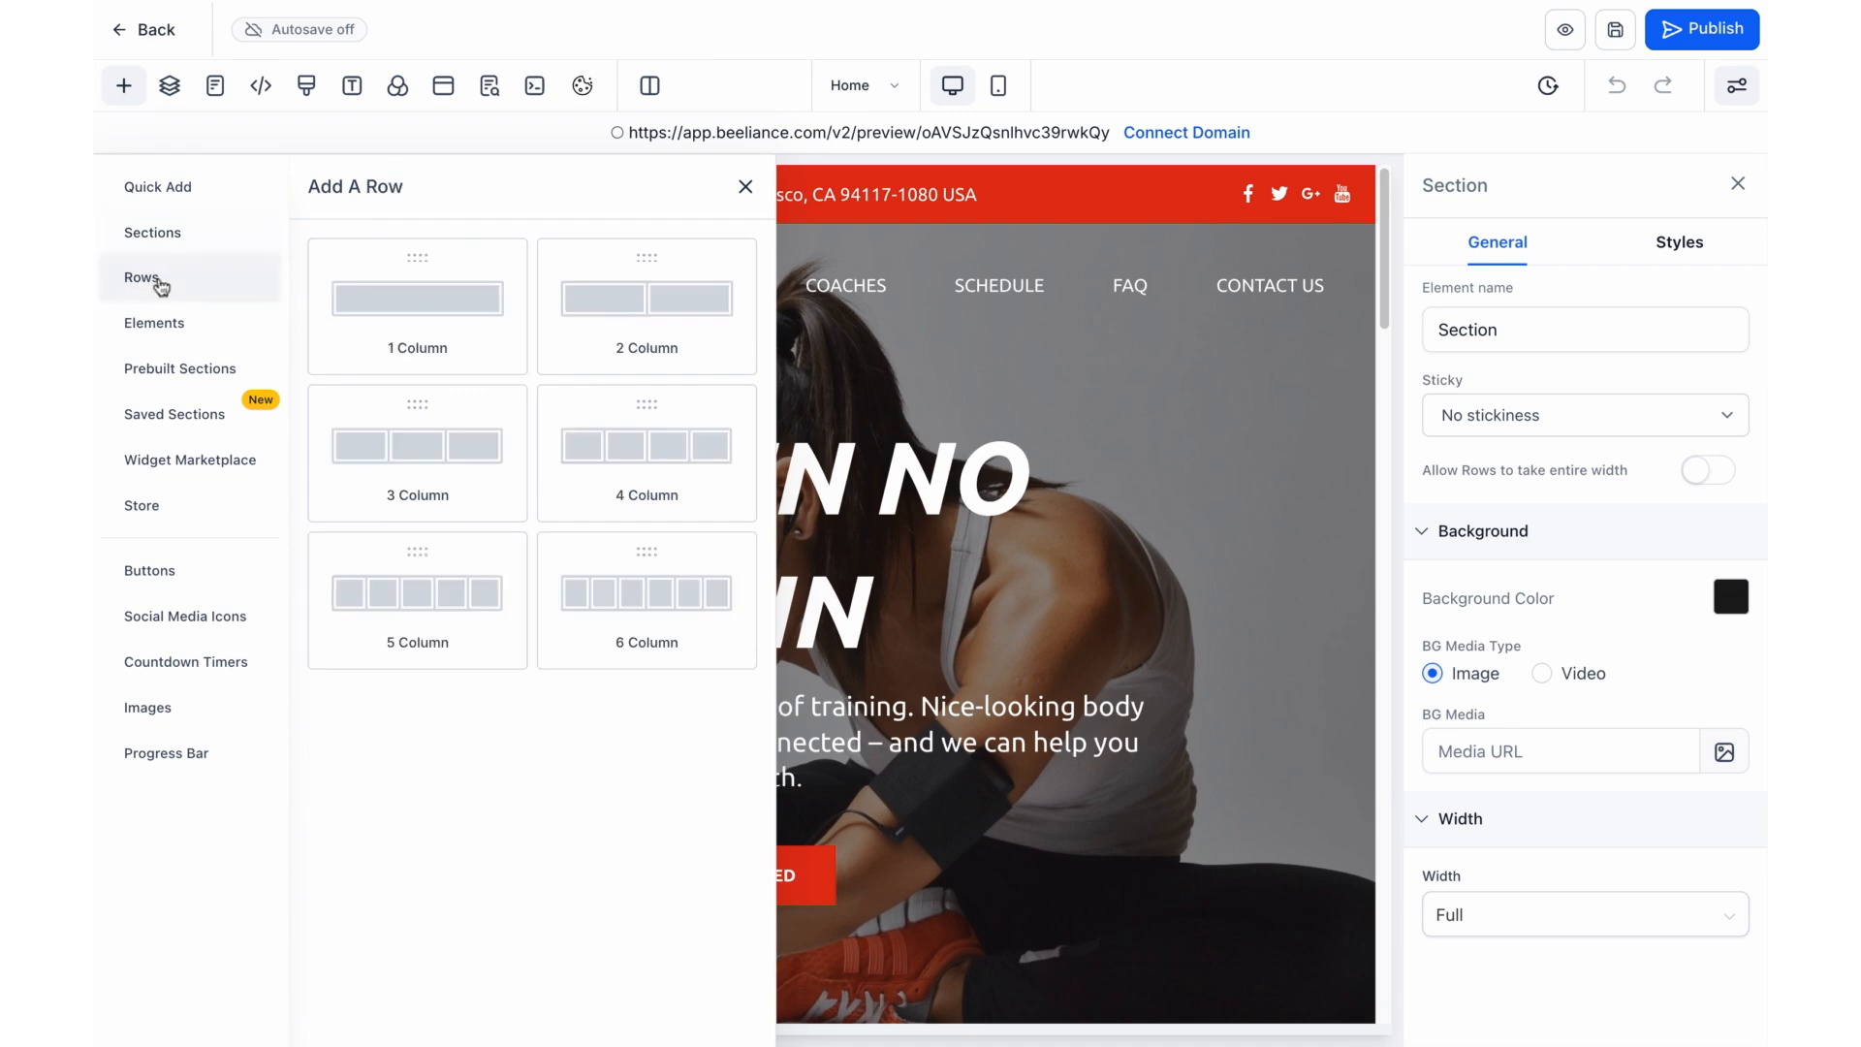
{"action": "left_click", "coordinate": [175, 325]}
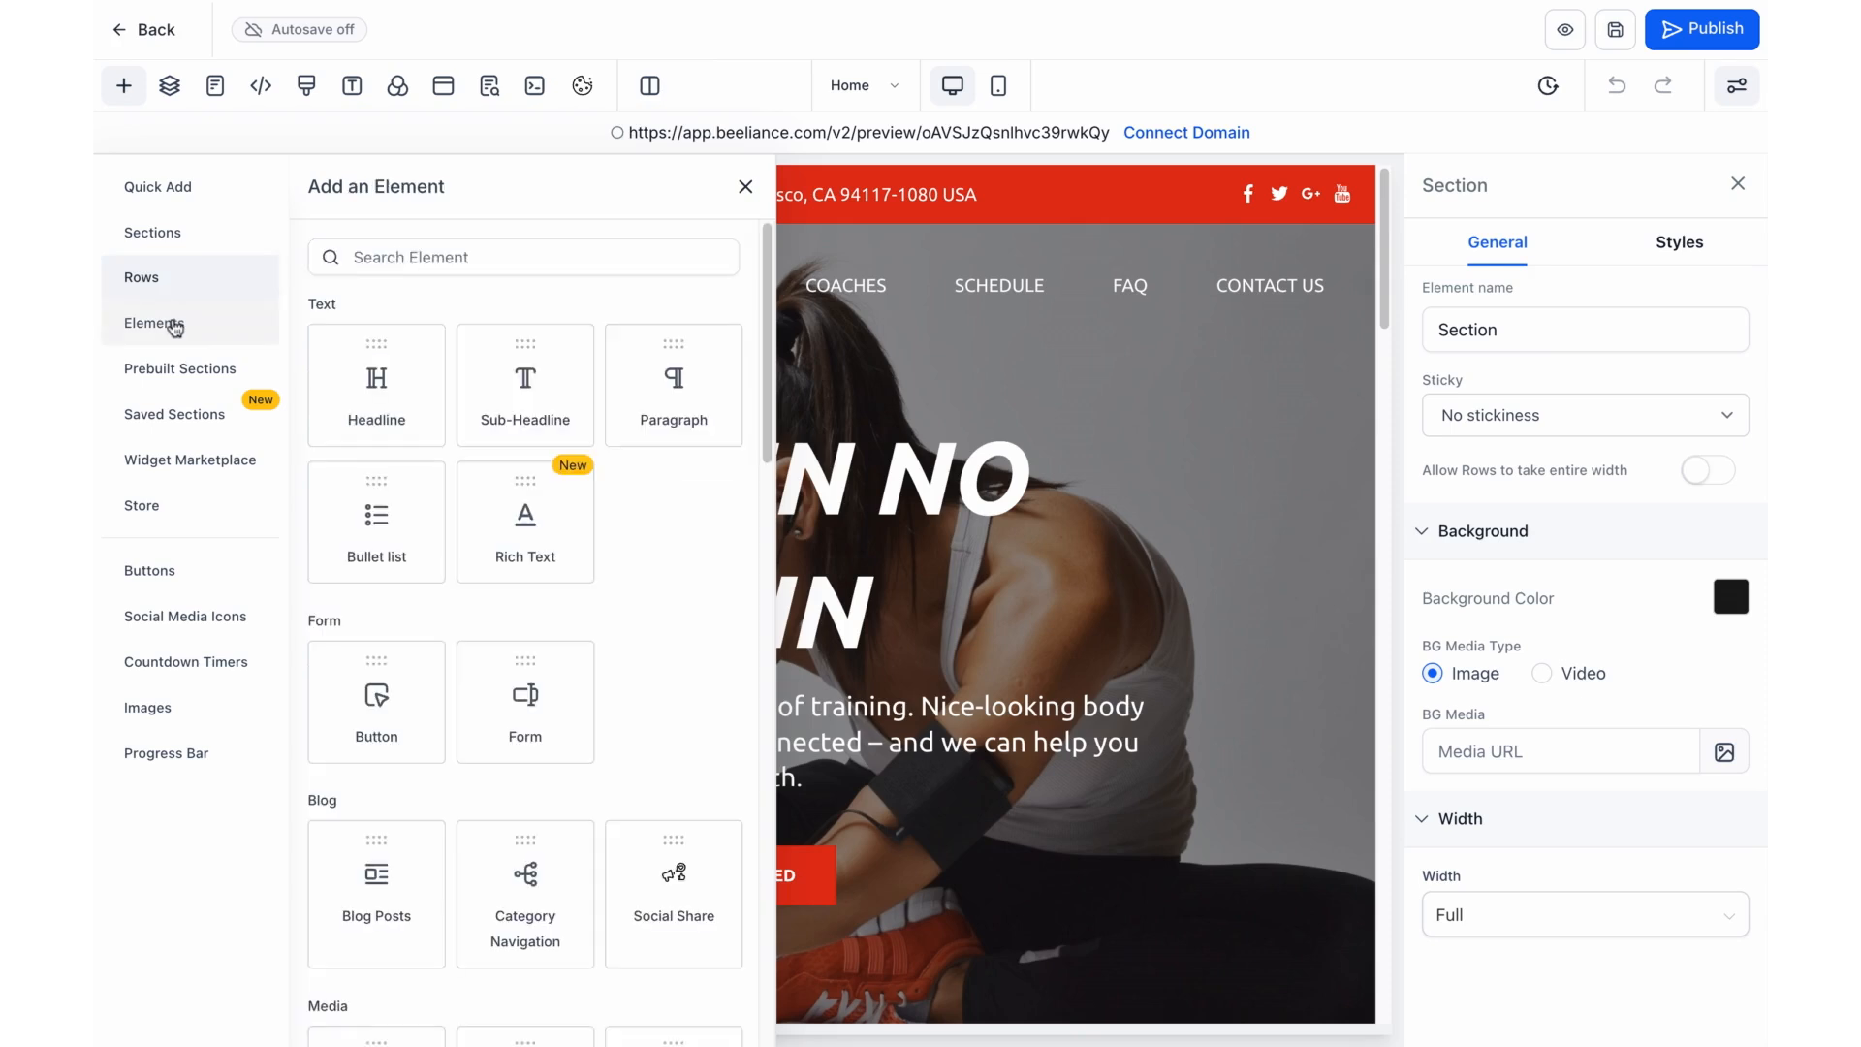
Try to place a full-width section and a one-column row on the Home page.
{"action": "left_click", "coordinate": [172, 236]}
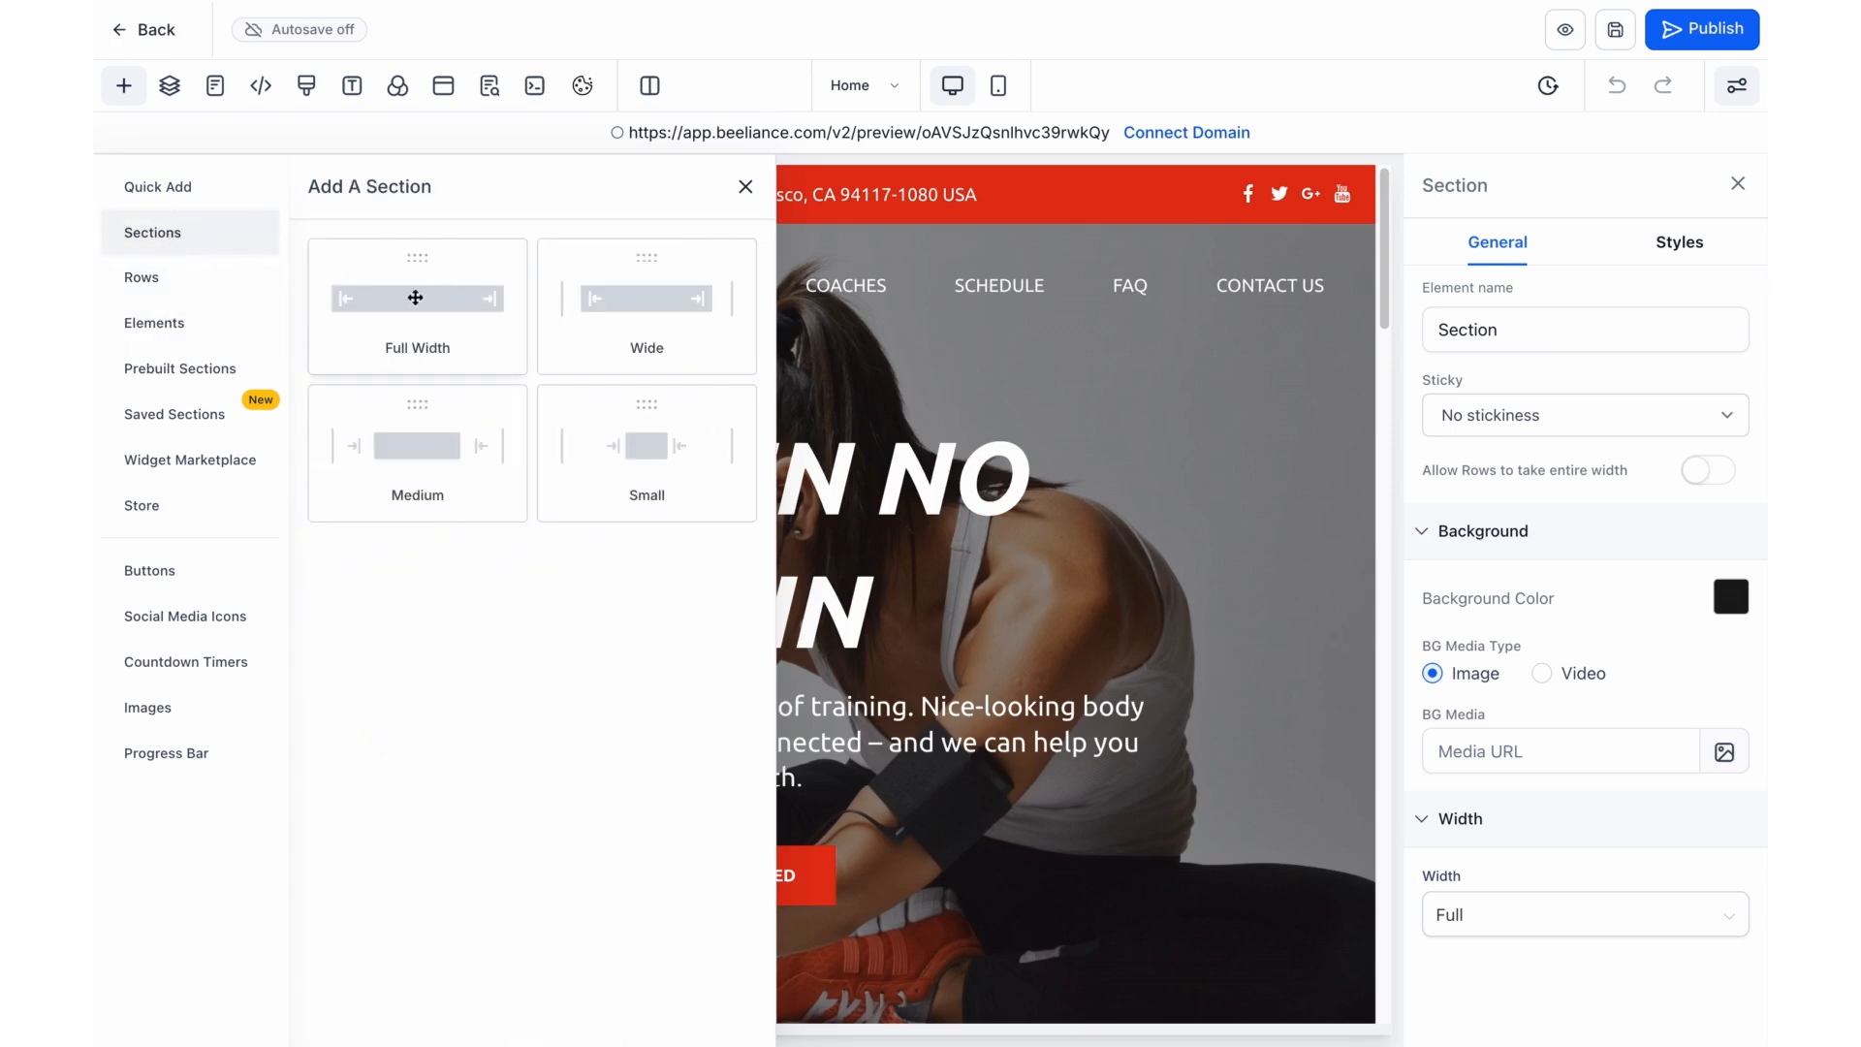
{"action": "left_click_drag", "start_coordinate": [416, 298], "coordinate": [1190, 368]}
{"action": "left_click", "coordinate": [167, 284]}
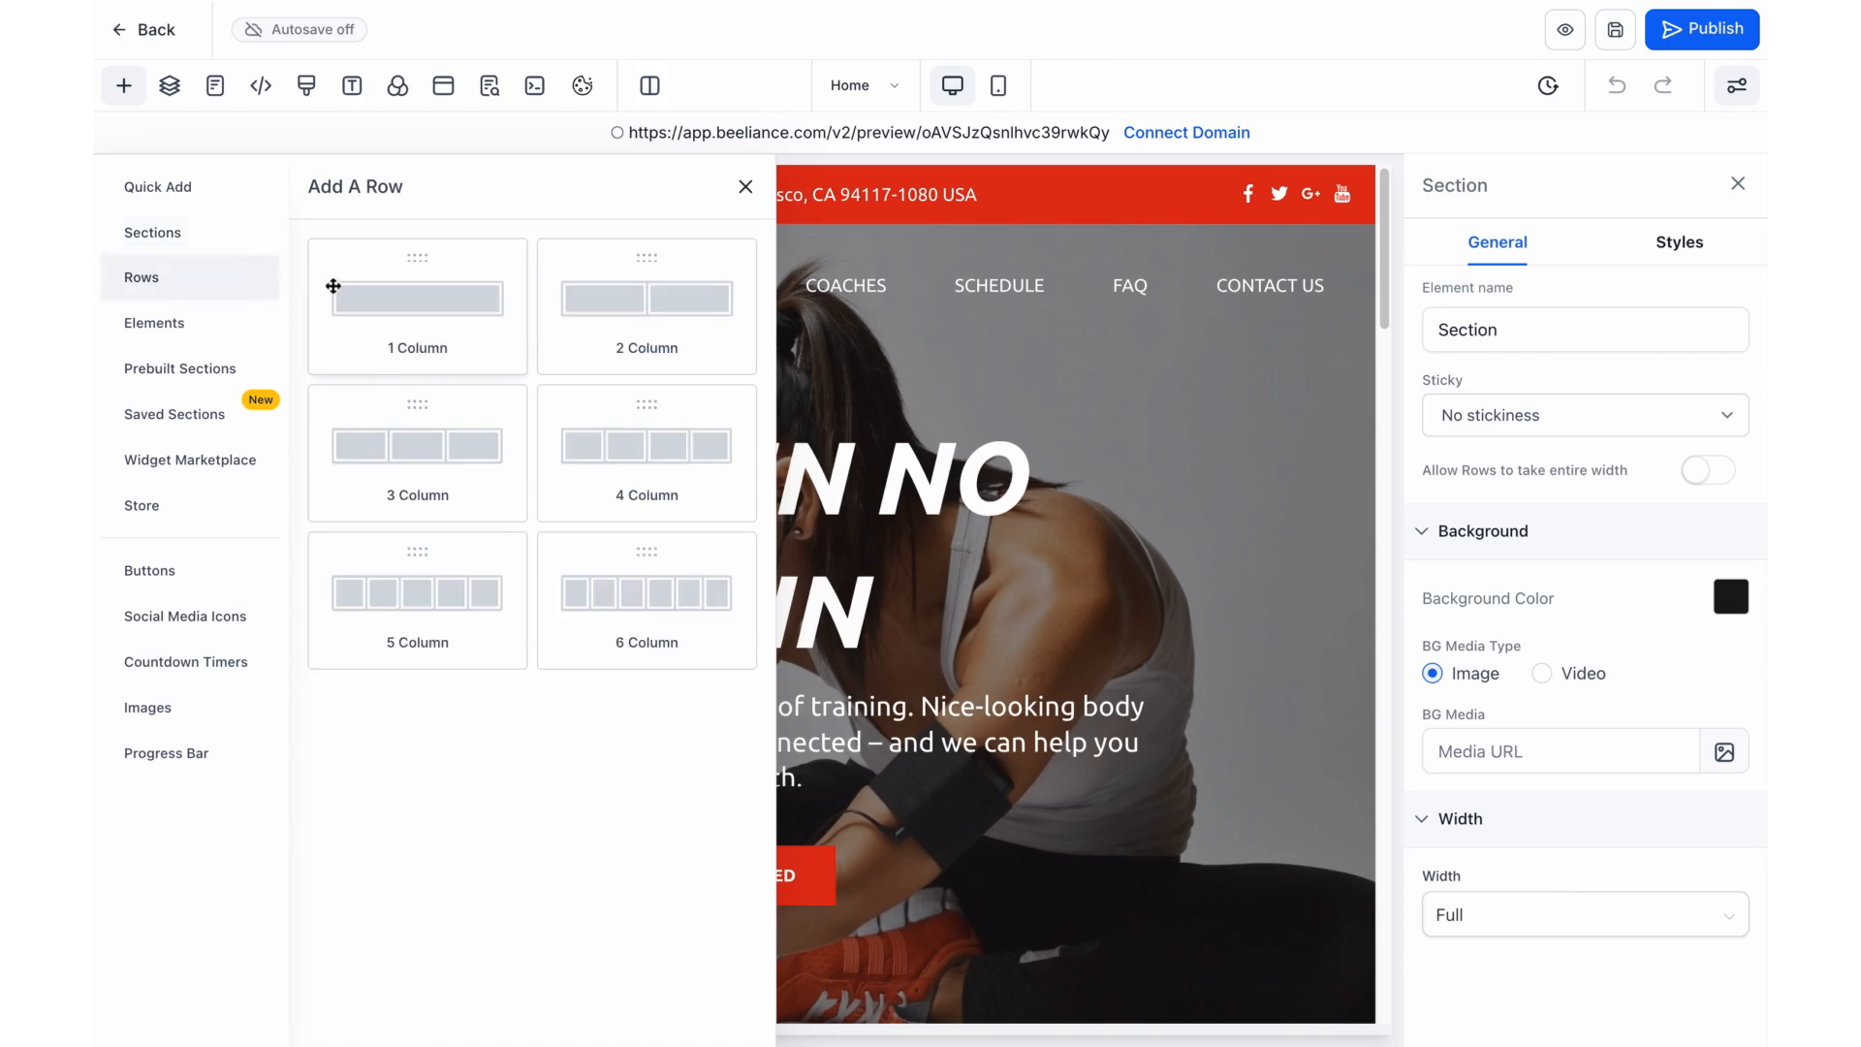
{"action": "left_click_drag", "start_coordinate": [426, 297], "coordinate": [1194, 245]}
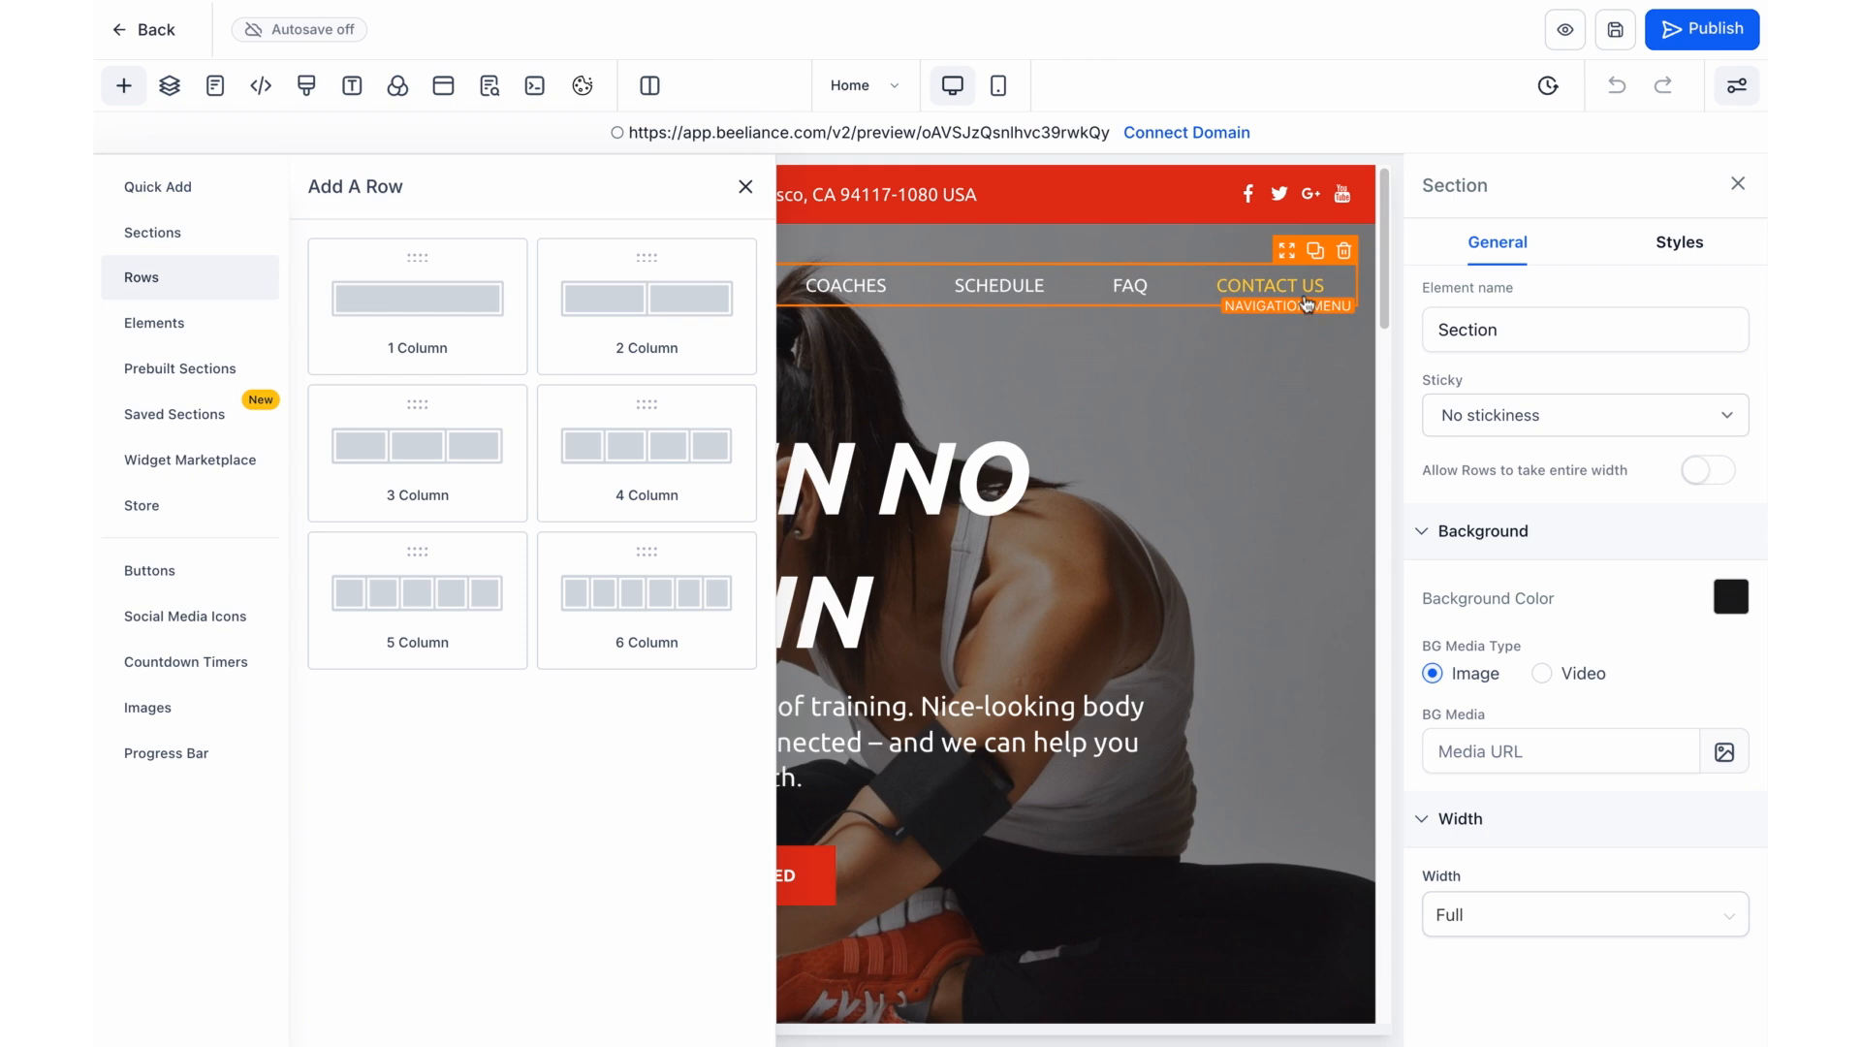
Browse the full element library, the section and row layouts, and the prebuilt FAQs section templates.
{"action": "left_click", "coordinate": [161, 329]}
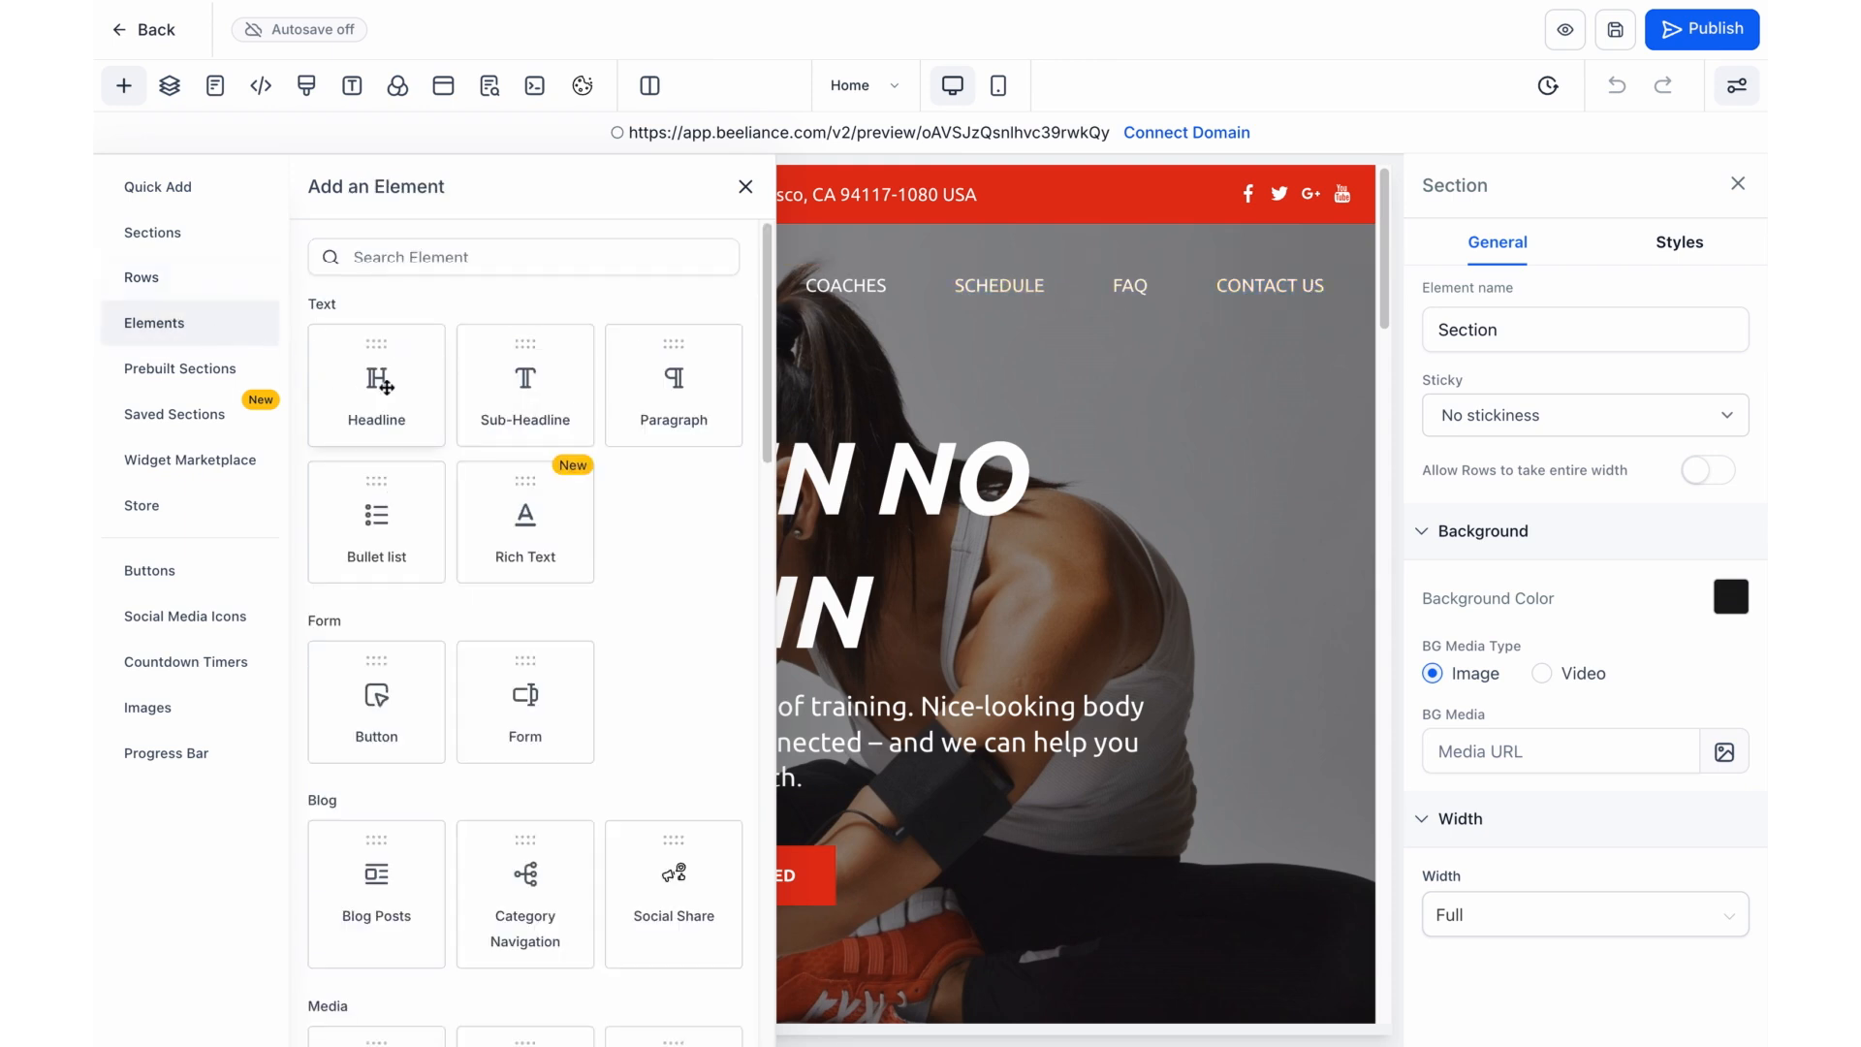
{"action": "scroll", "coordinate": [594, 543], "scroll_direction": "down", "scroll_amount": 6}
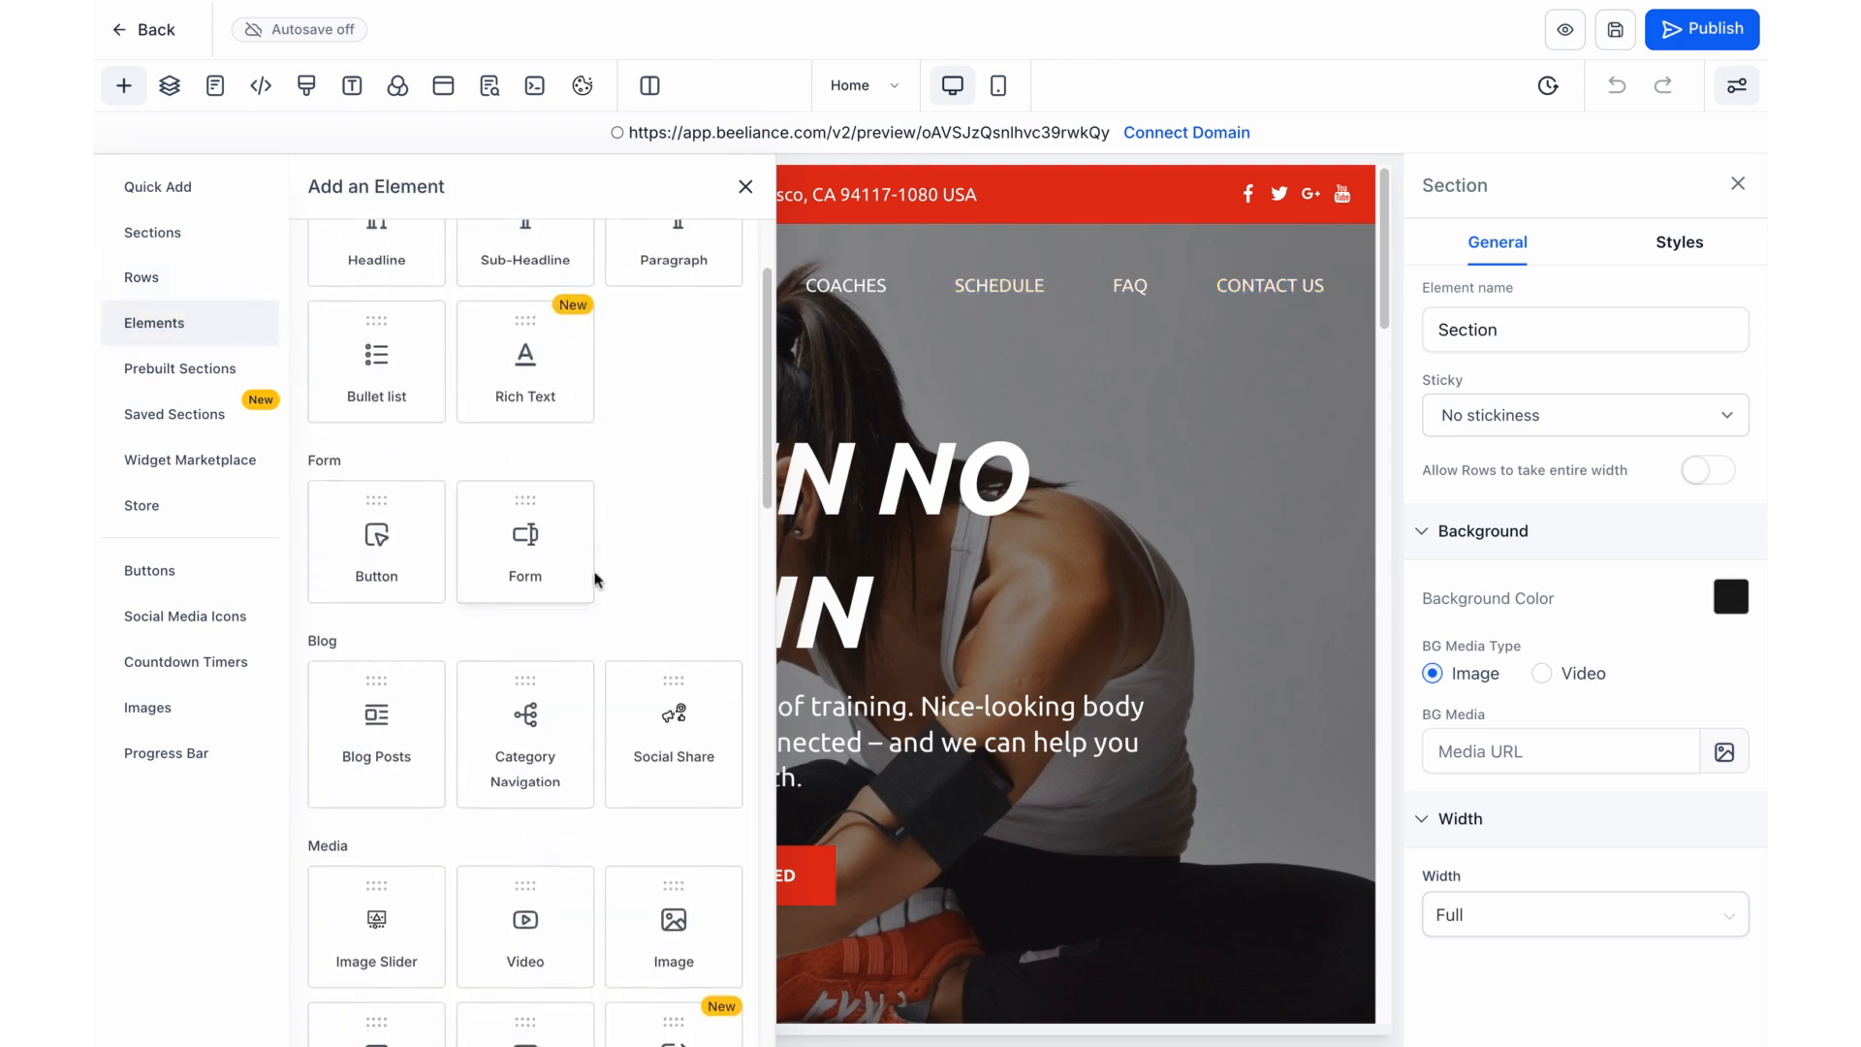
{"action": "scroll", "coordinate": [595, 578], "scroll_direction": "down", "scroll_amount": 7}
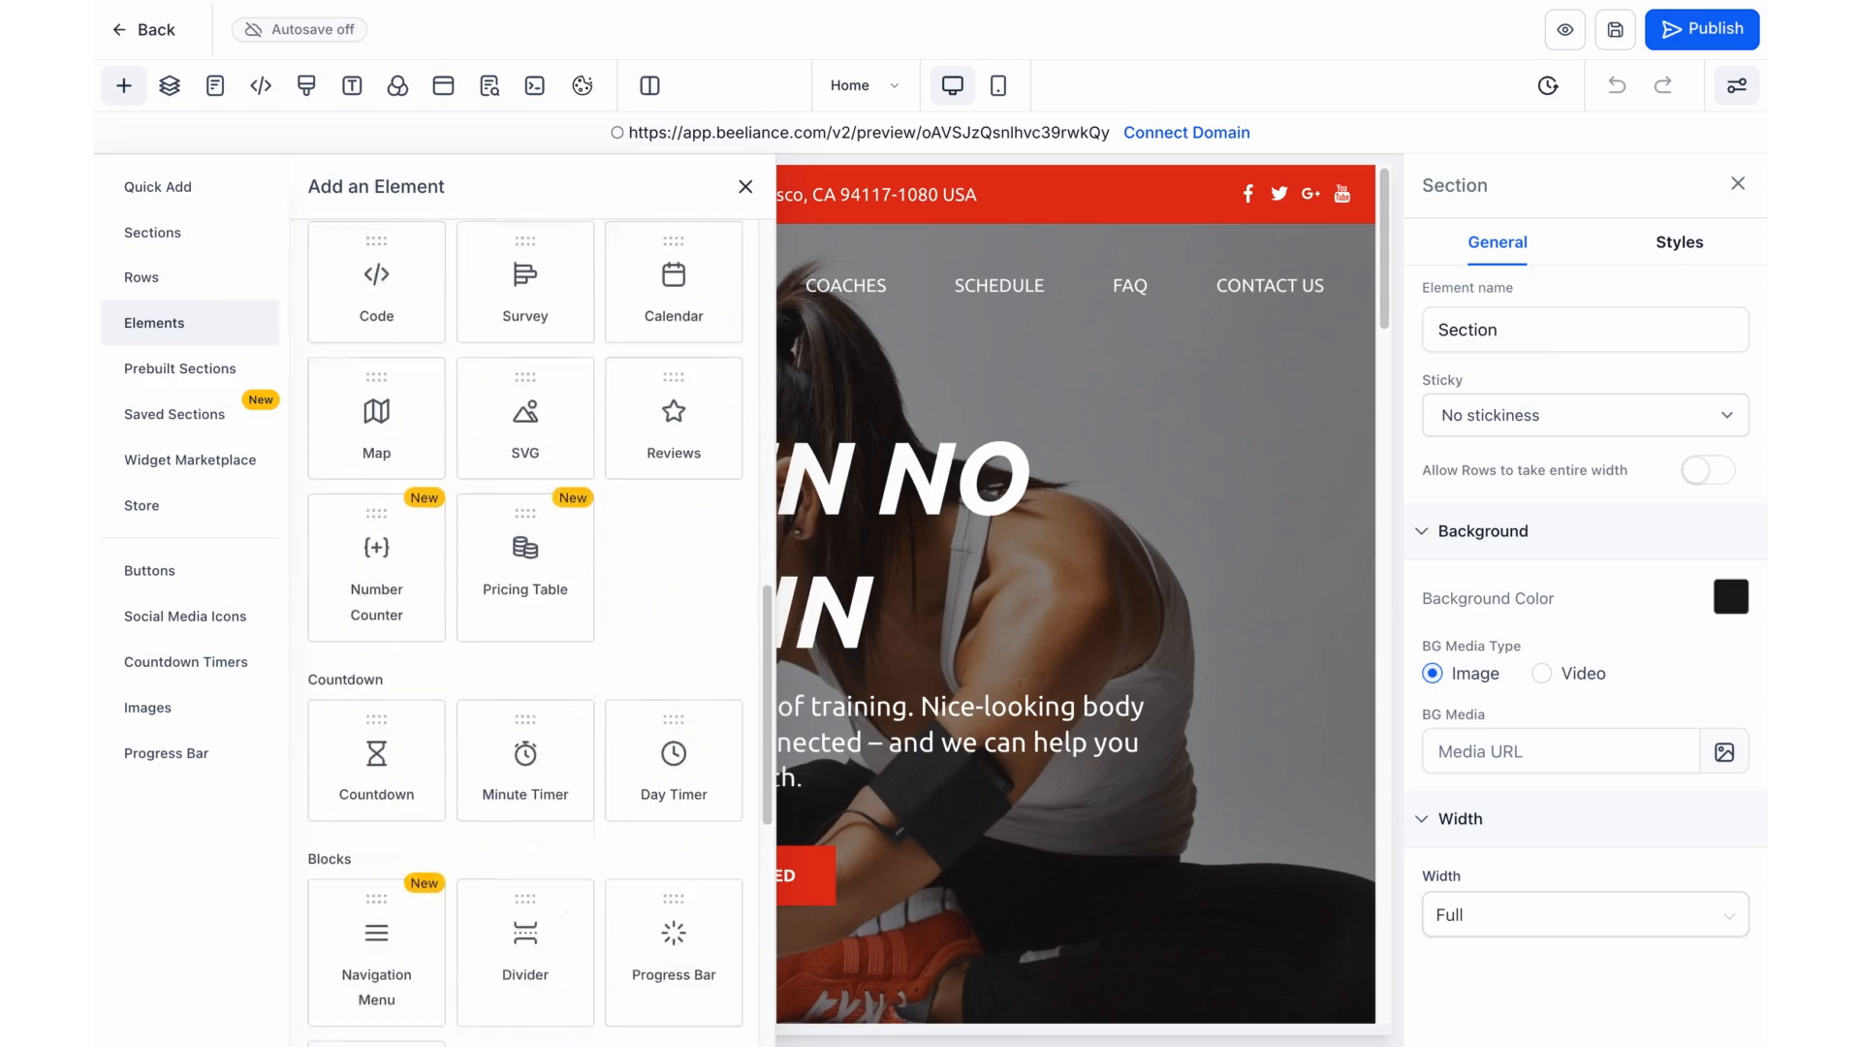
{"action": "scroll", "coordinate": [527, 630], "scroll_direction": "down", "scroll_amount": 7}
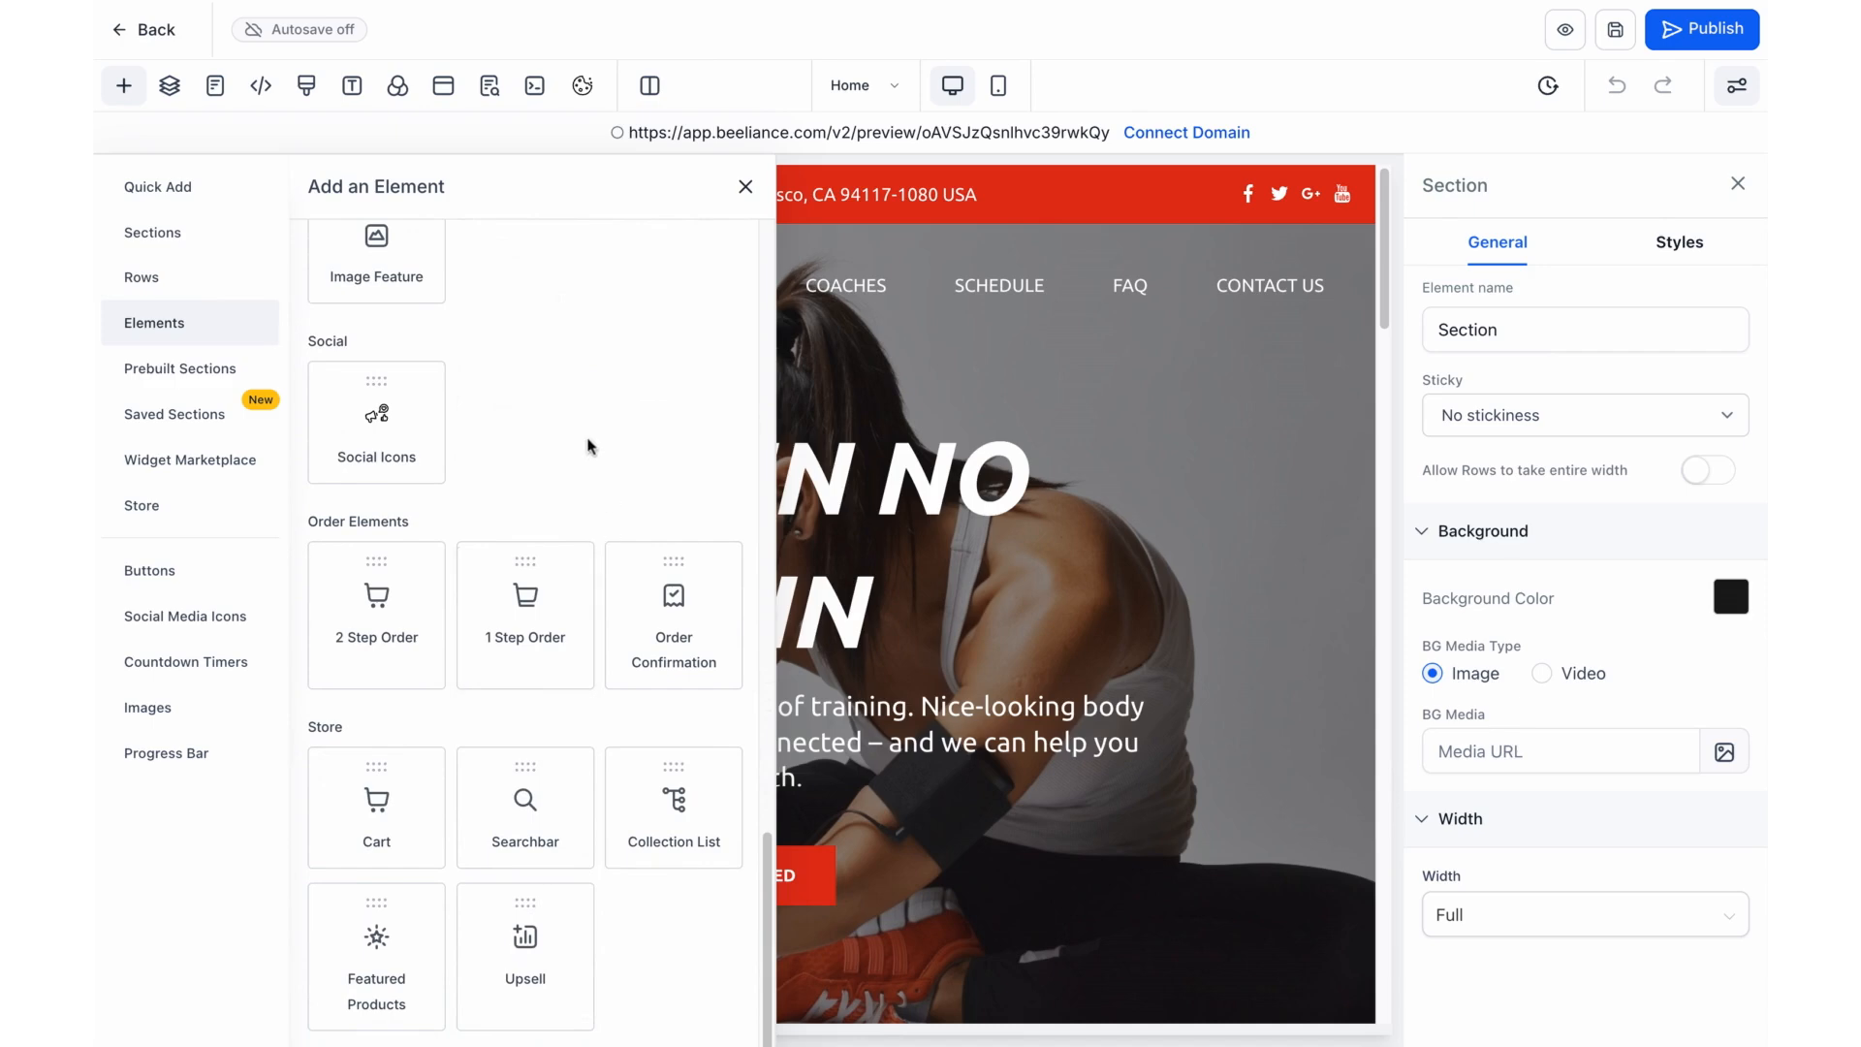
{"action": "left_click", "coordinate": [131, 232]}
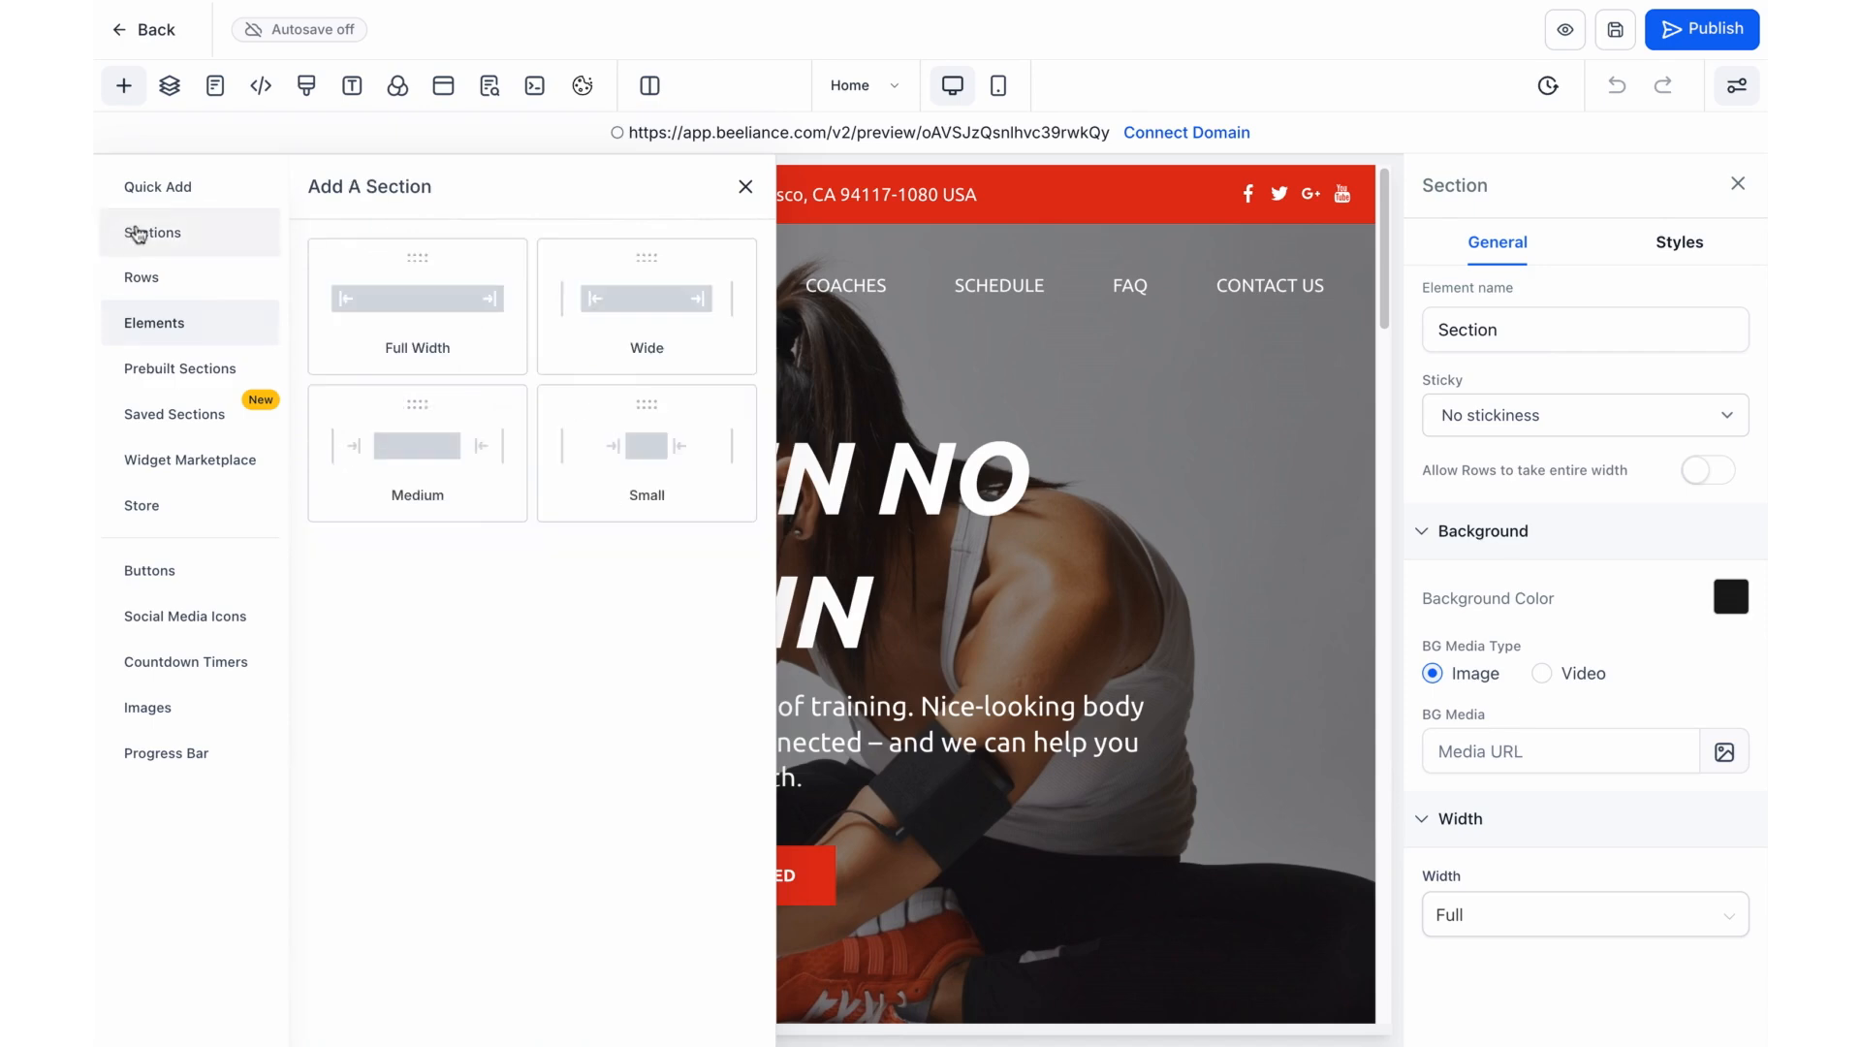
{"action": "left_click", "coordinate": [126, 281]}
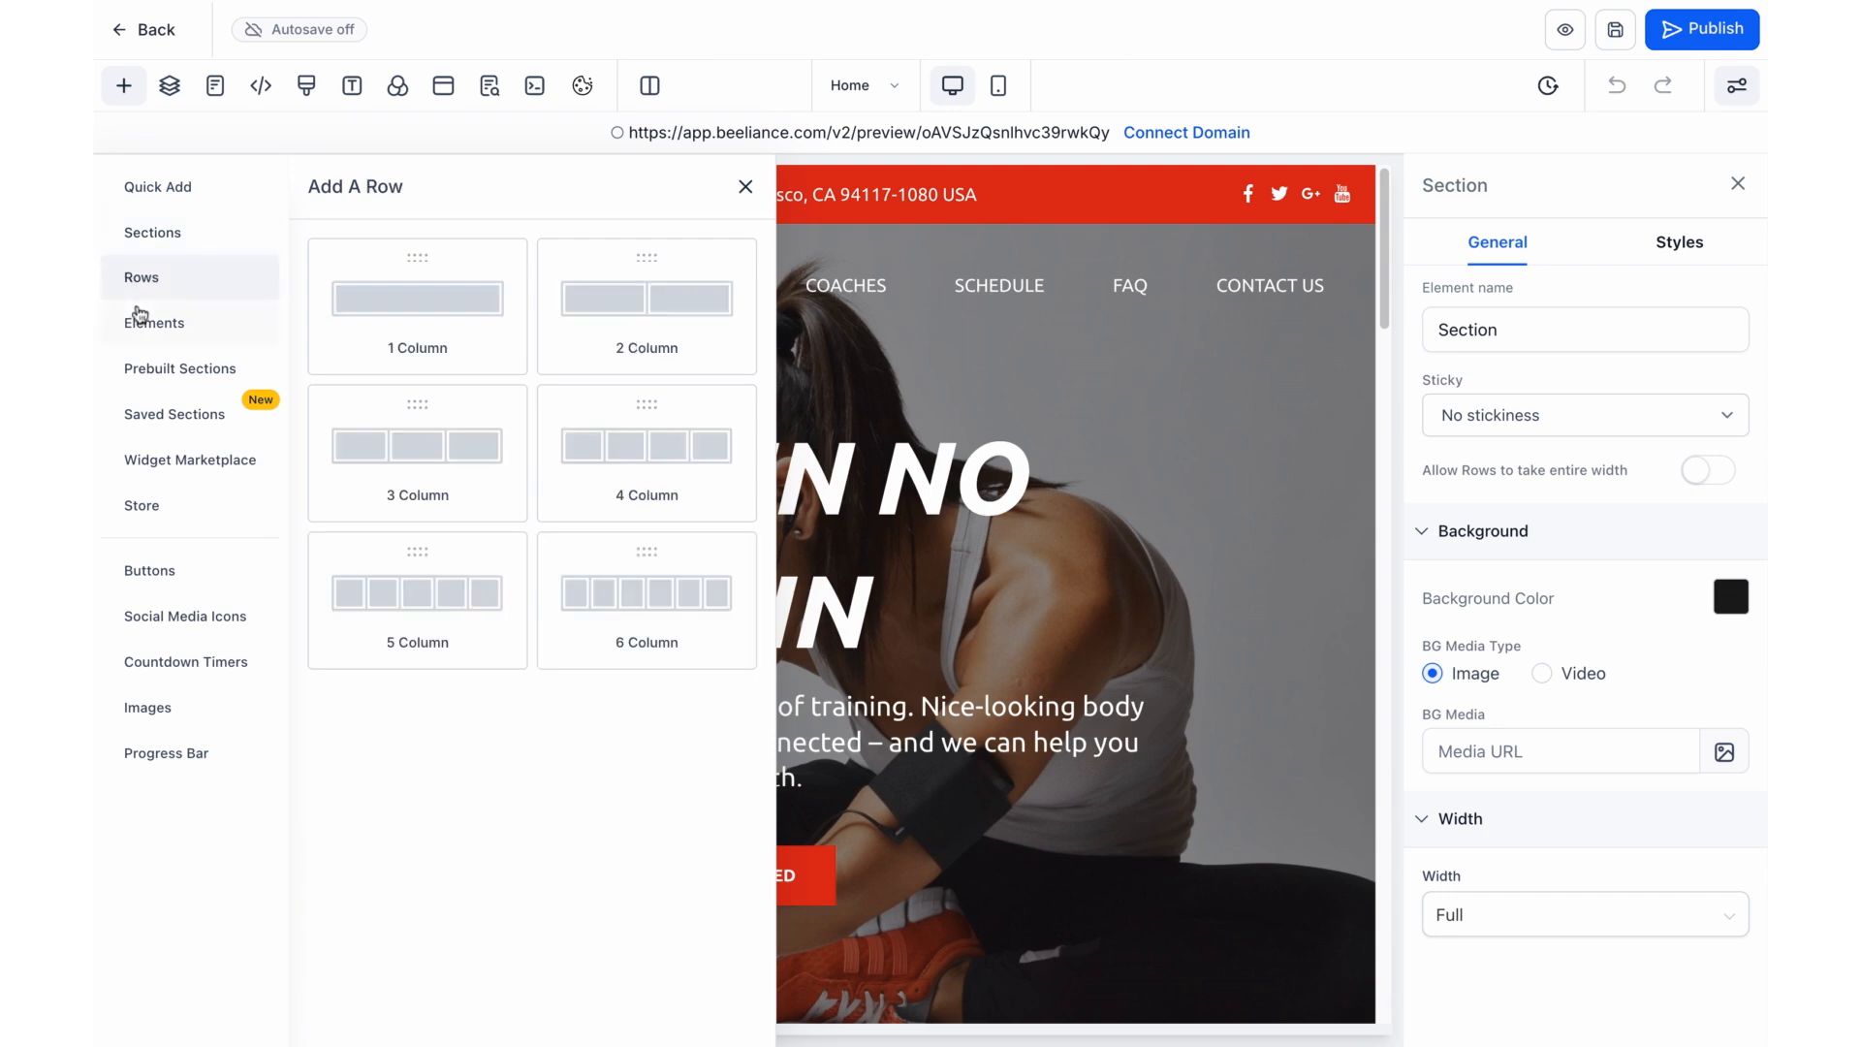
{"action": "left_click", "coordinate": [148, 335]}
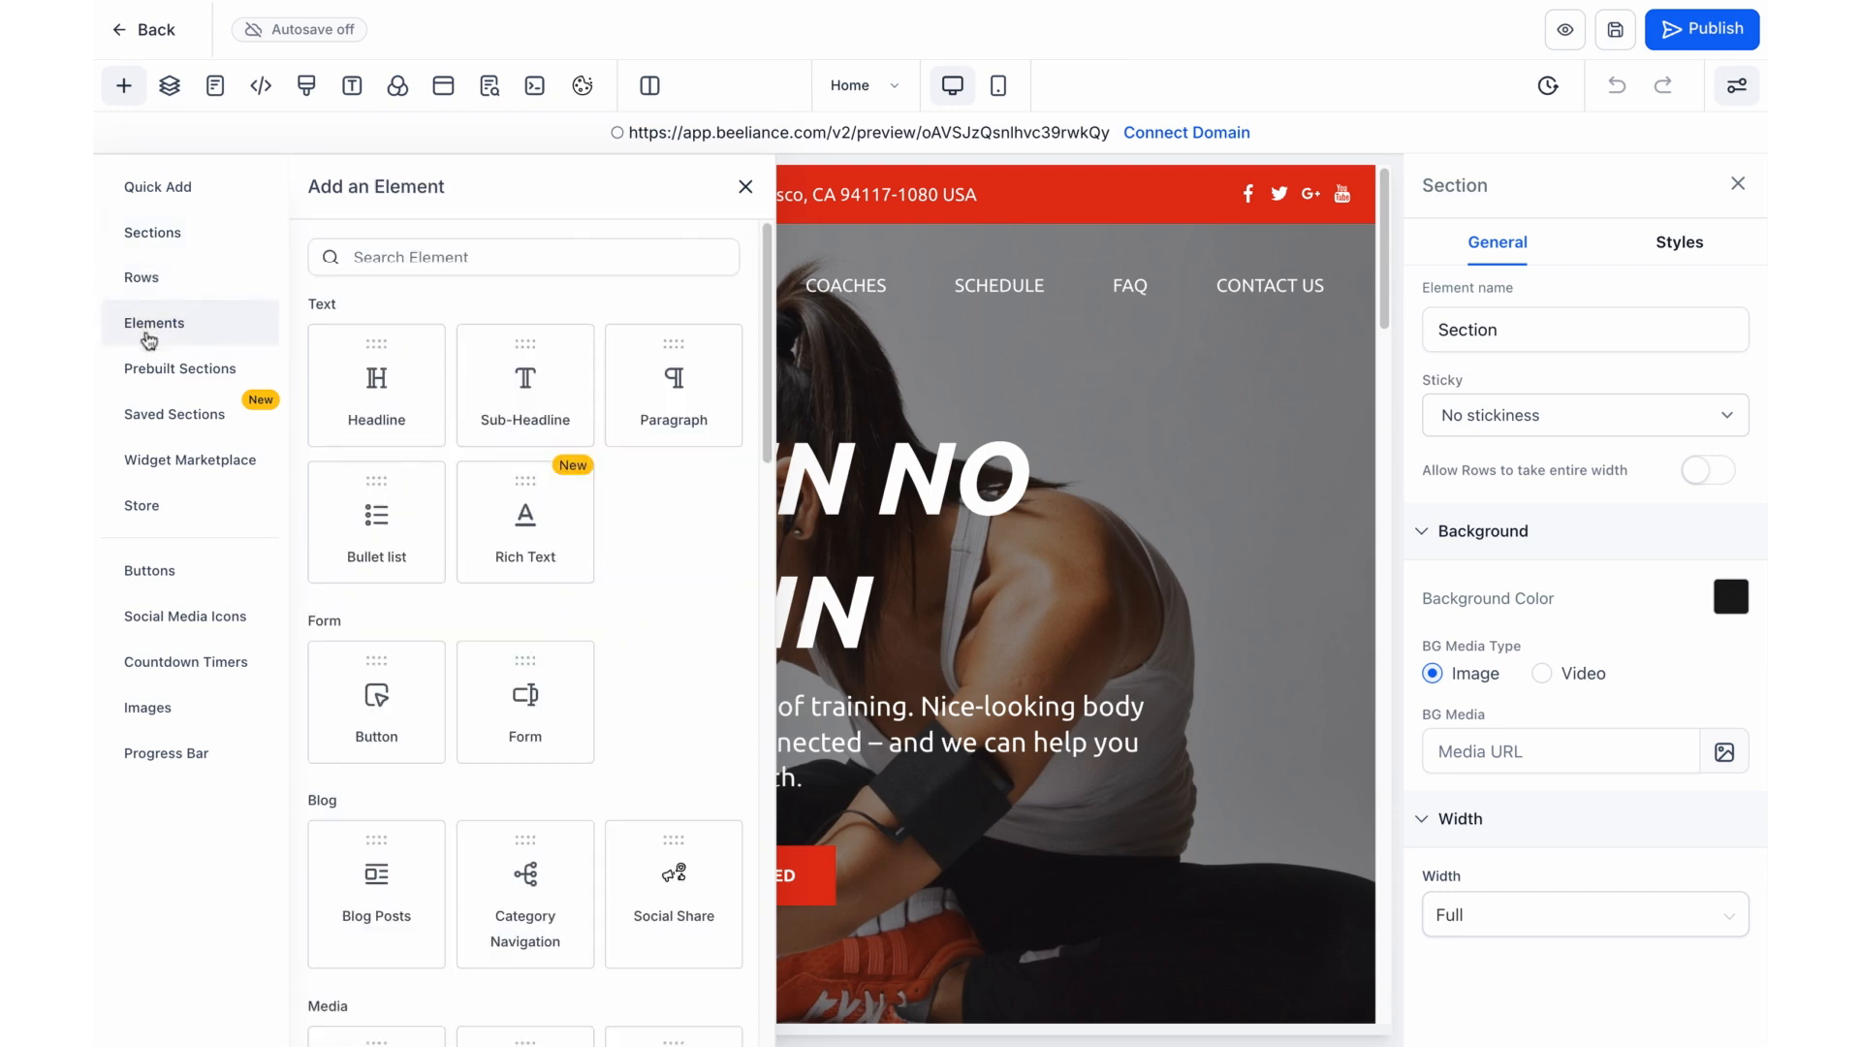
{"action": "left_click", "coordinate": [177, 373]}
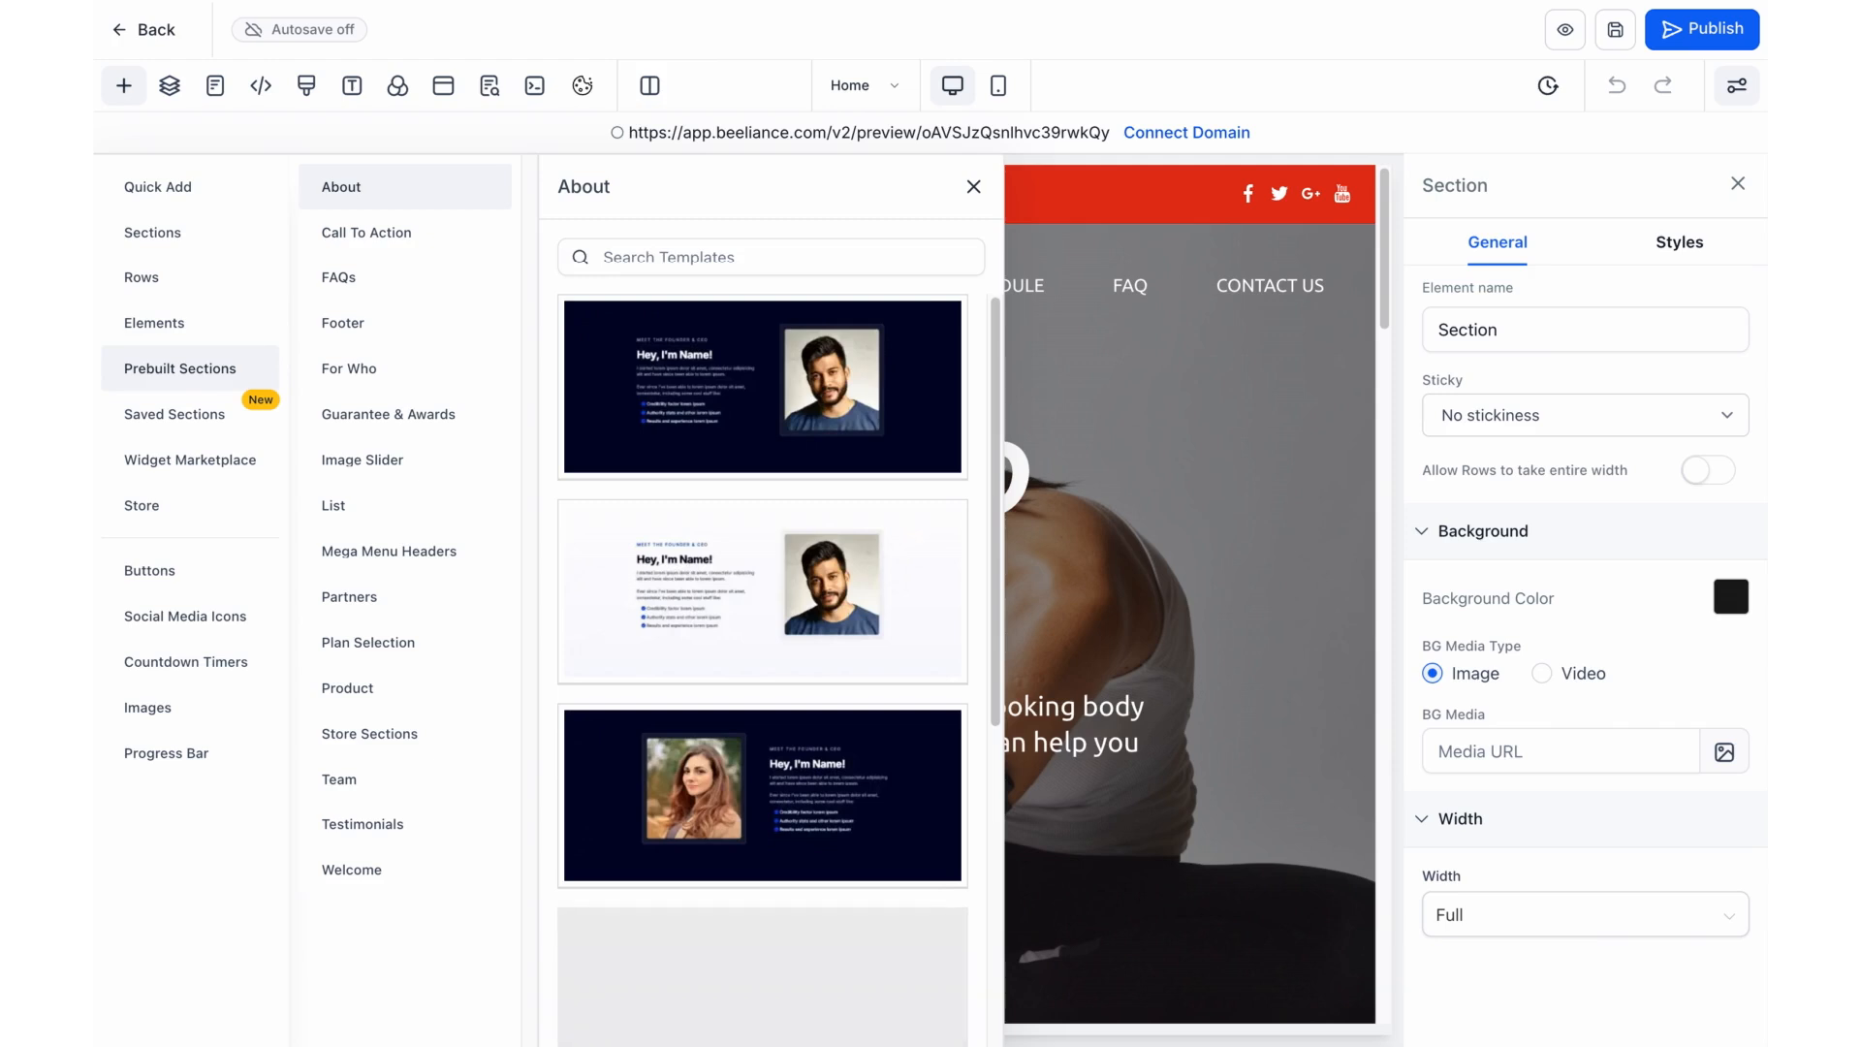
{"action": "left_click", "coordinate": [380, 276]}
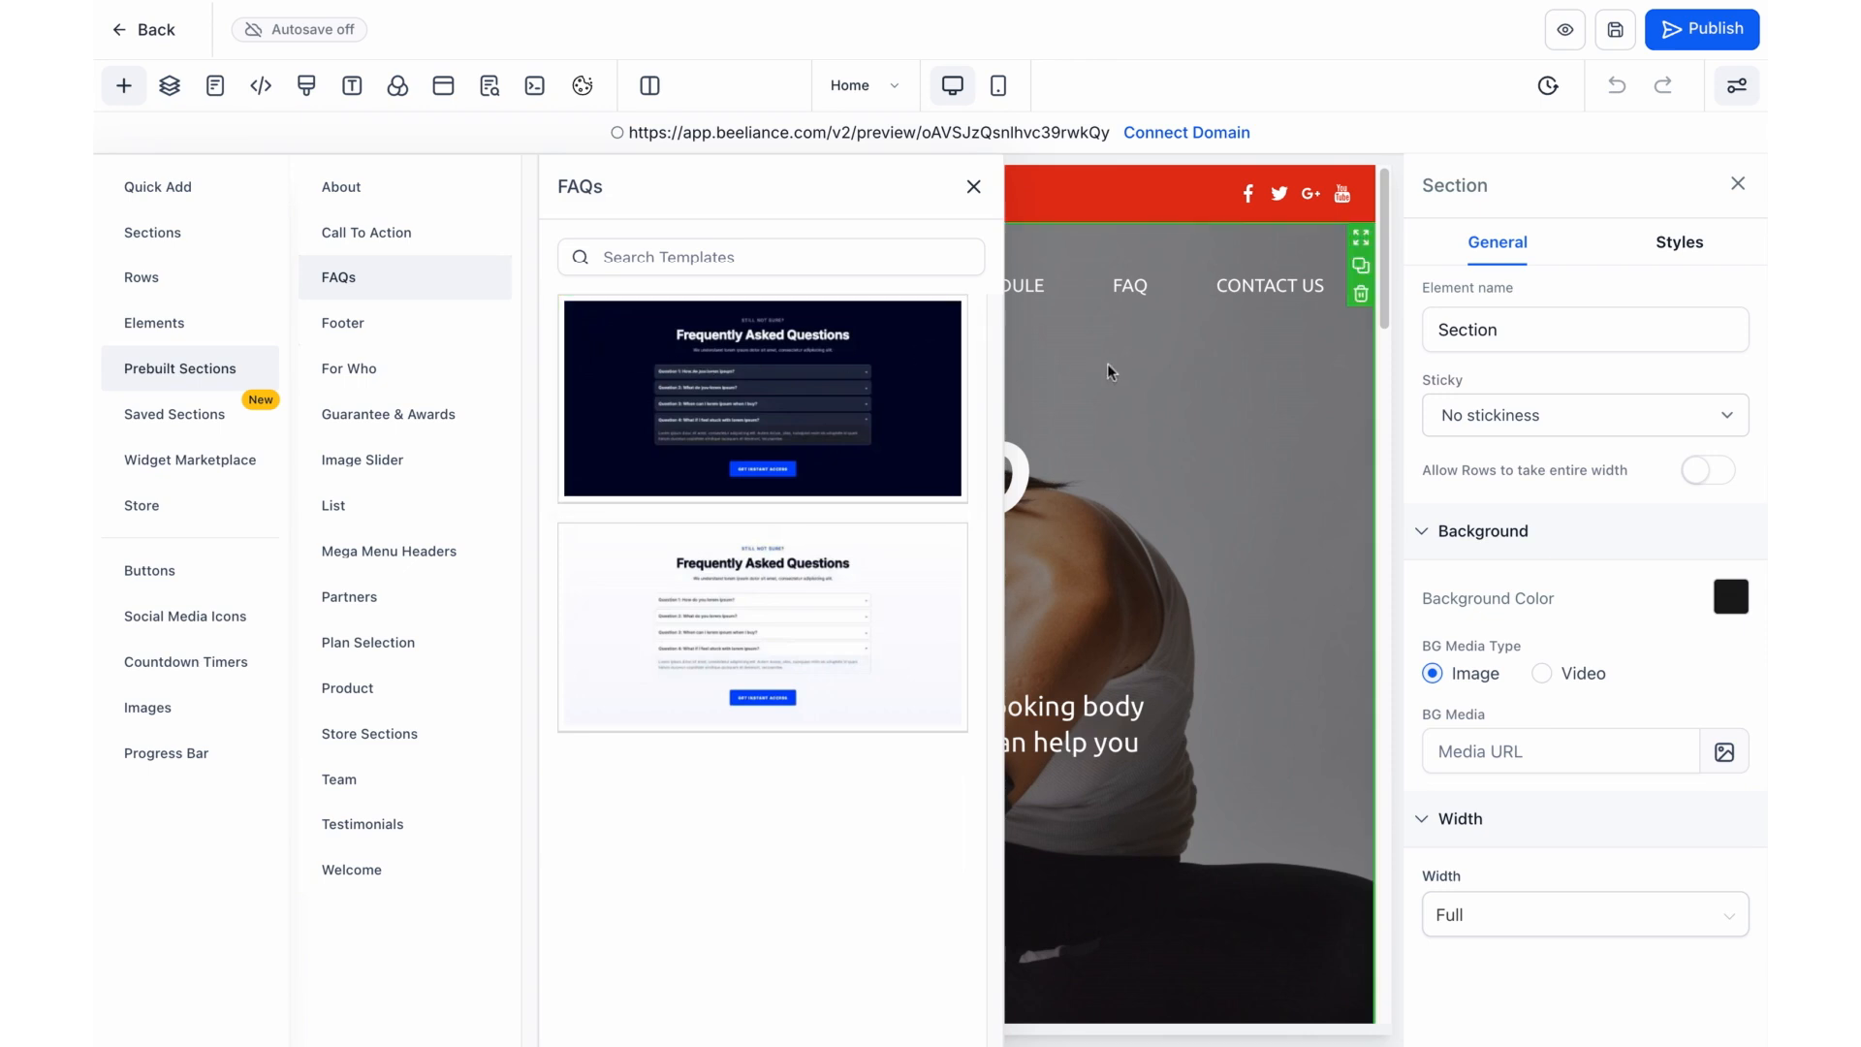
Rename the first section in the Home page's layers as "Top Bar".
{"action": "left_click", "coordinate": [175, 87]}
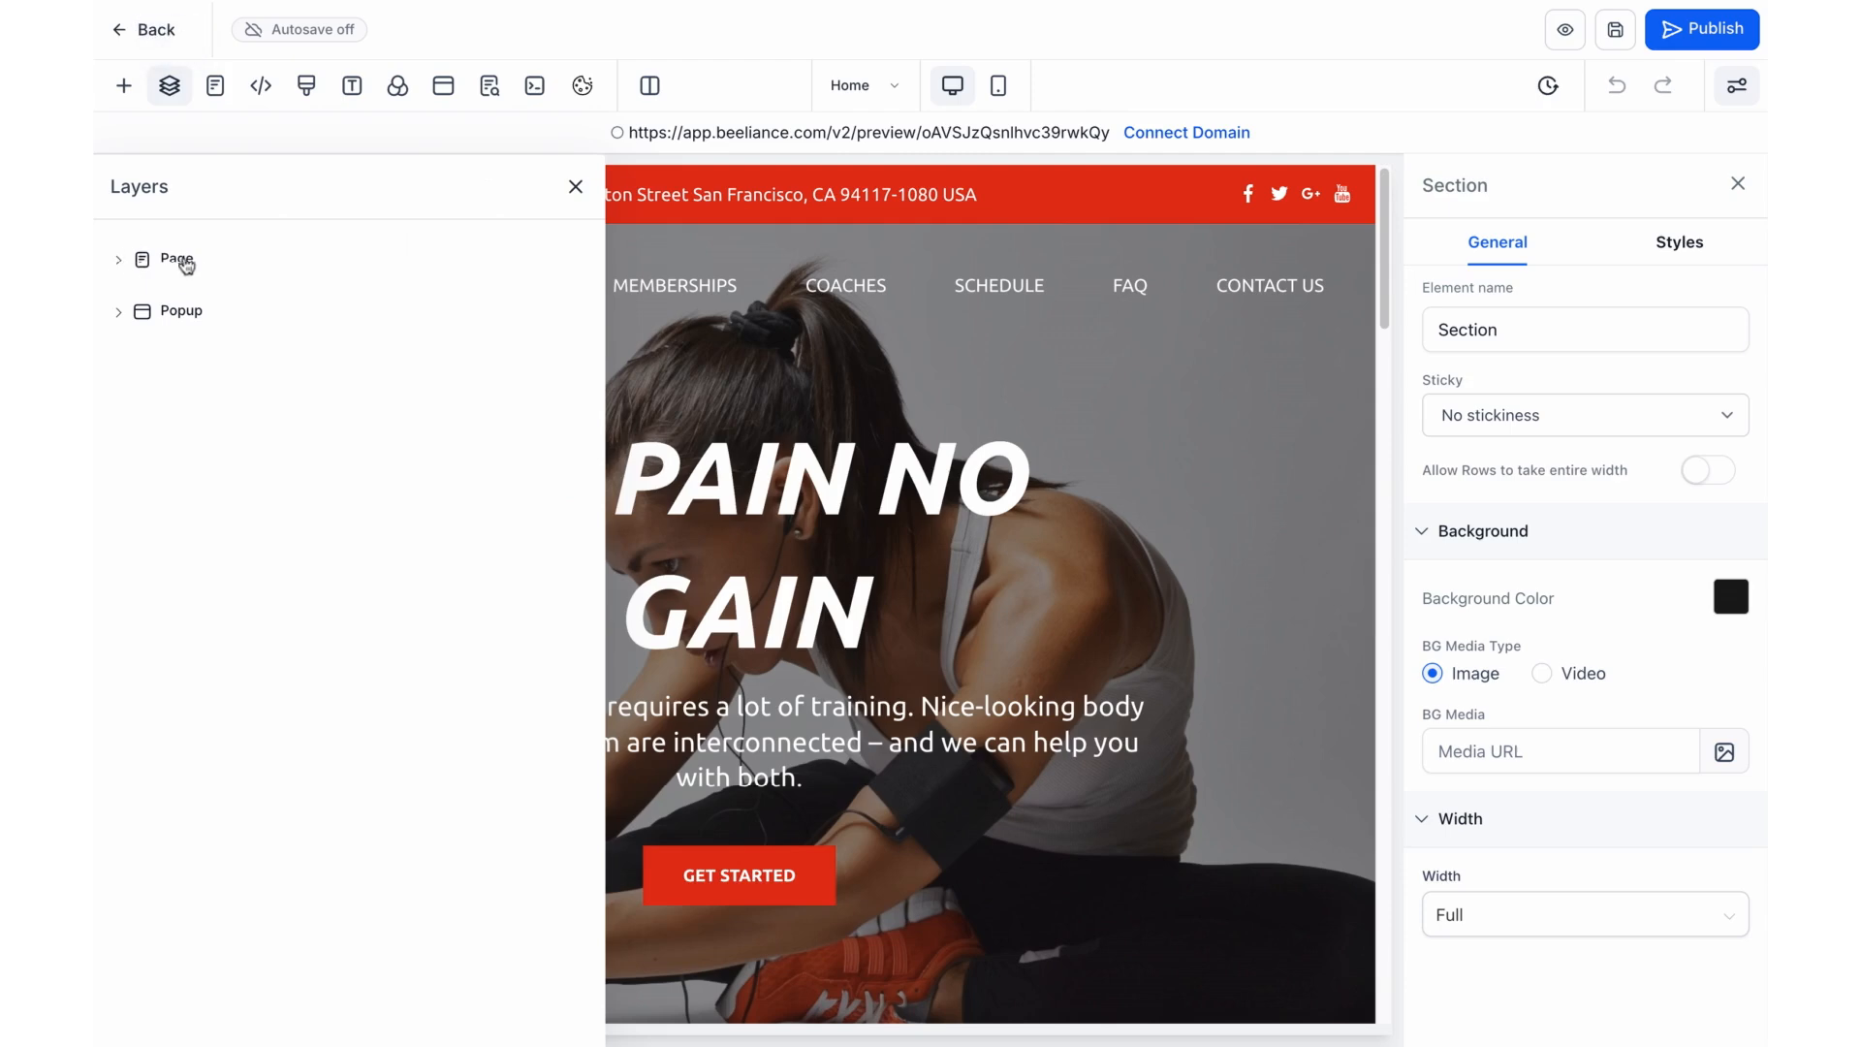
{"action": "left_click", "coordinate": [118, 259]}
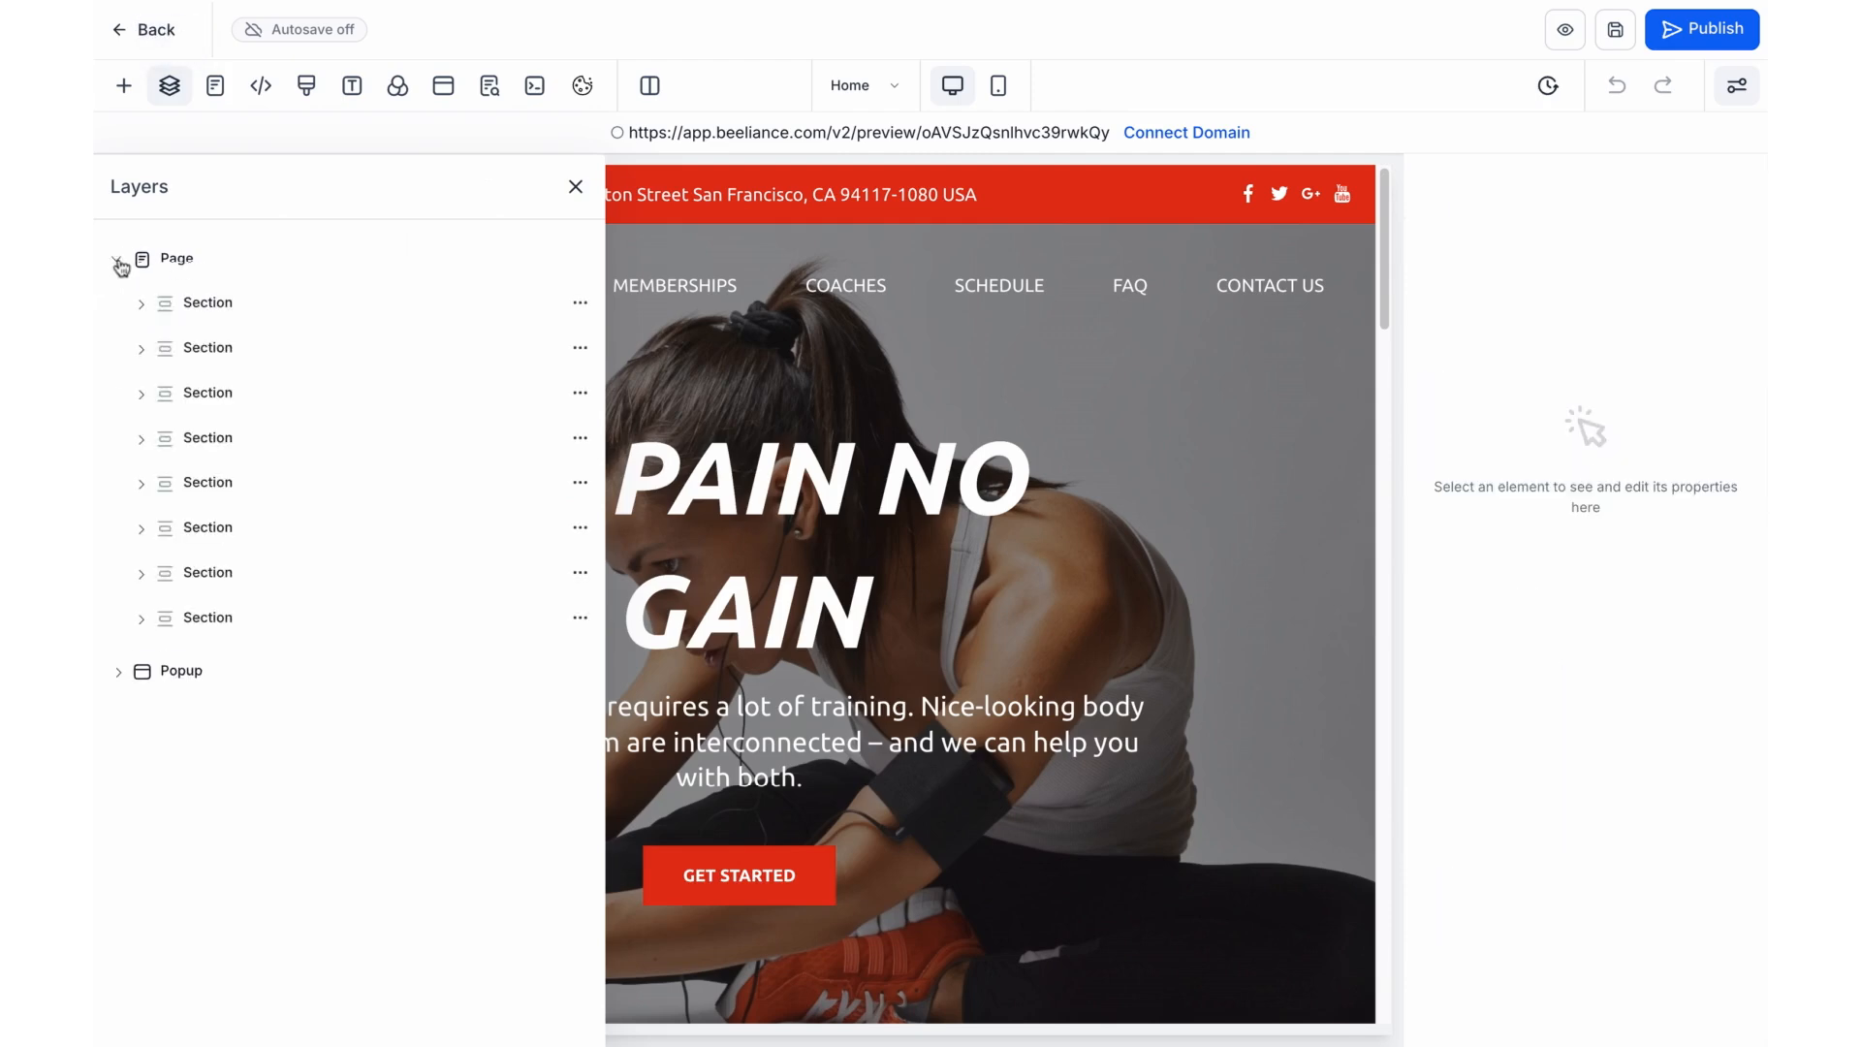
{"action": "left_click", "coordinate": [210, 303]}
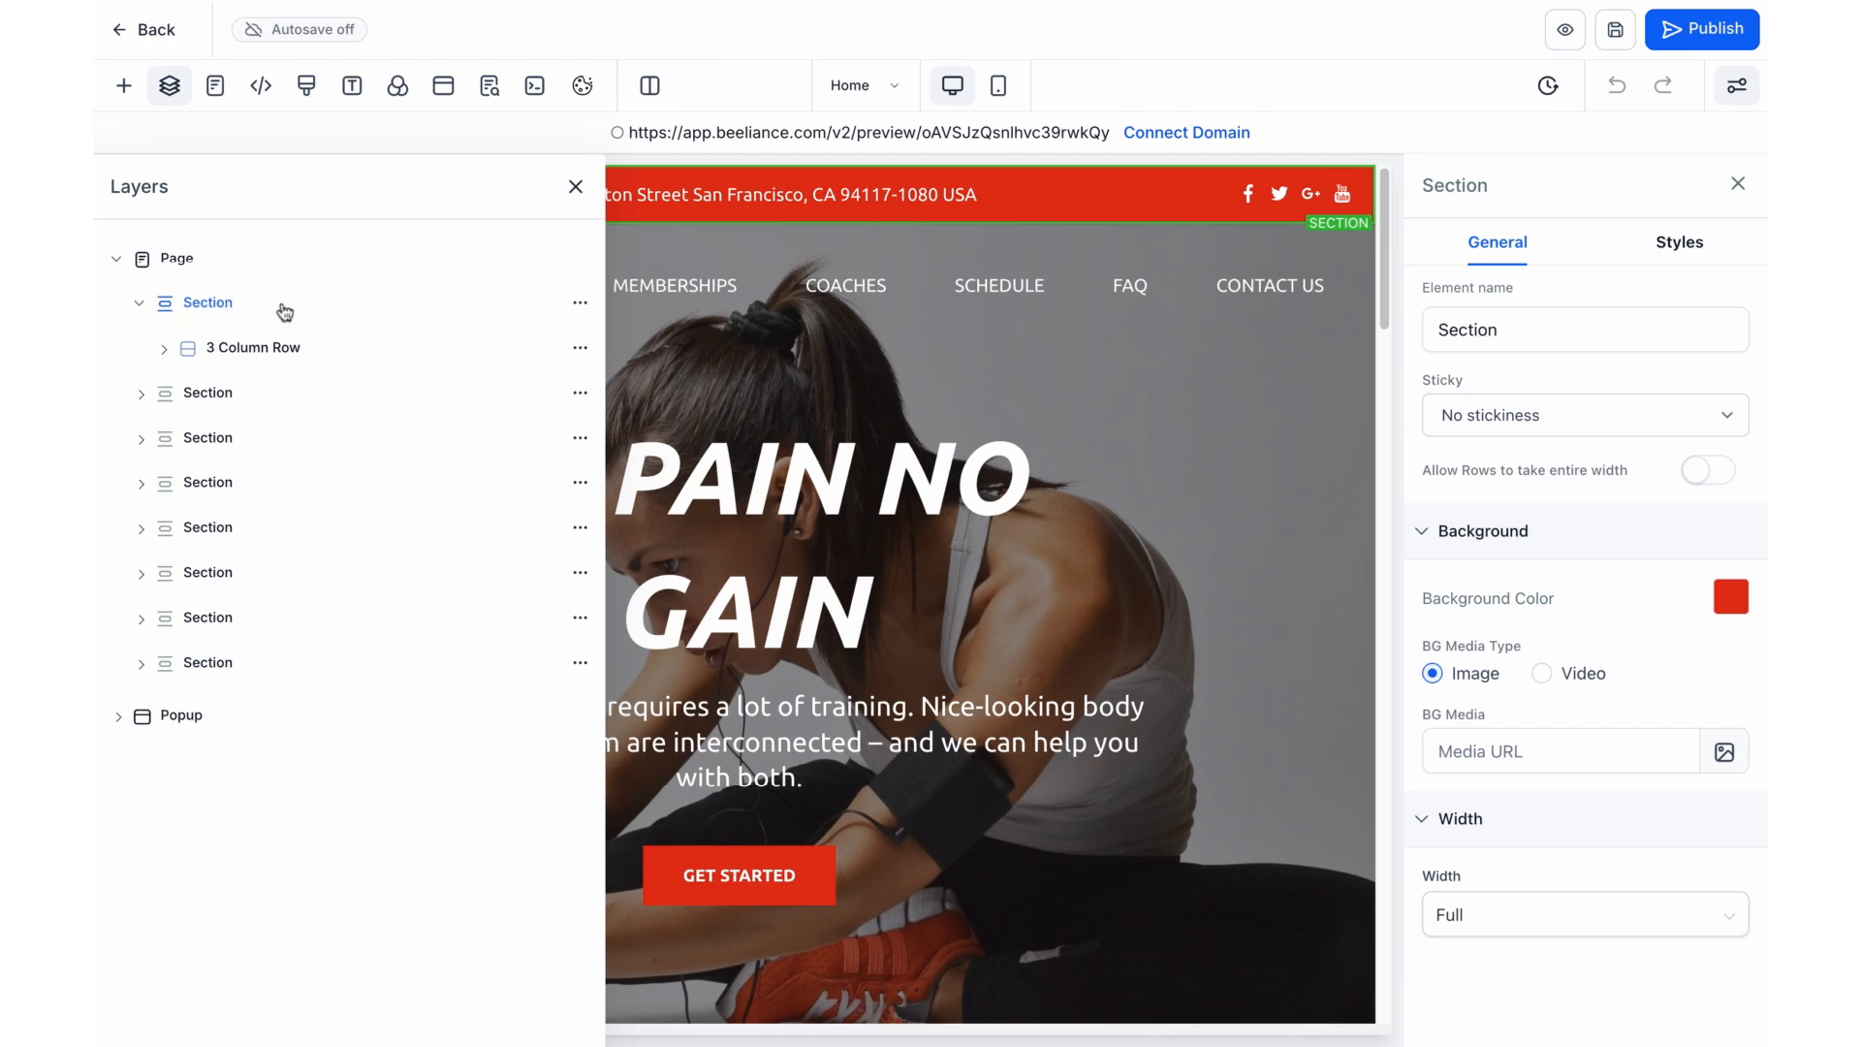
{"action": "left_click", "coordinate": [1523, 320]}
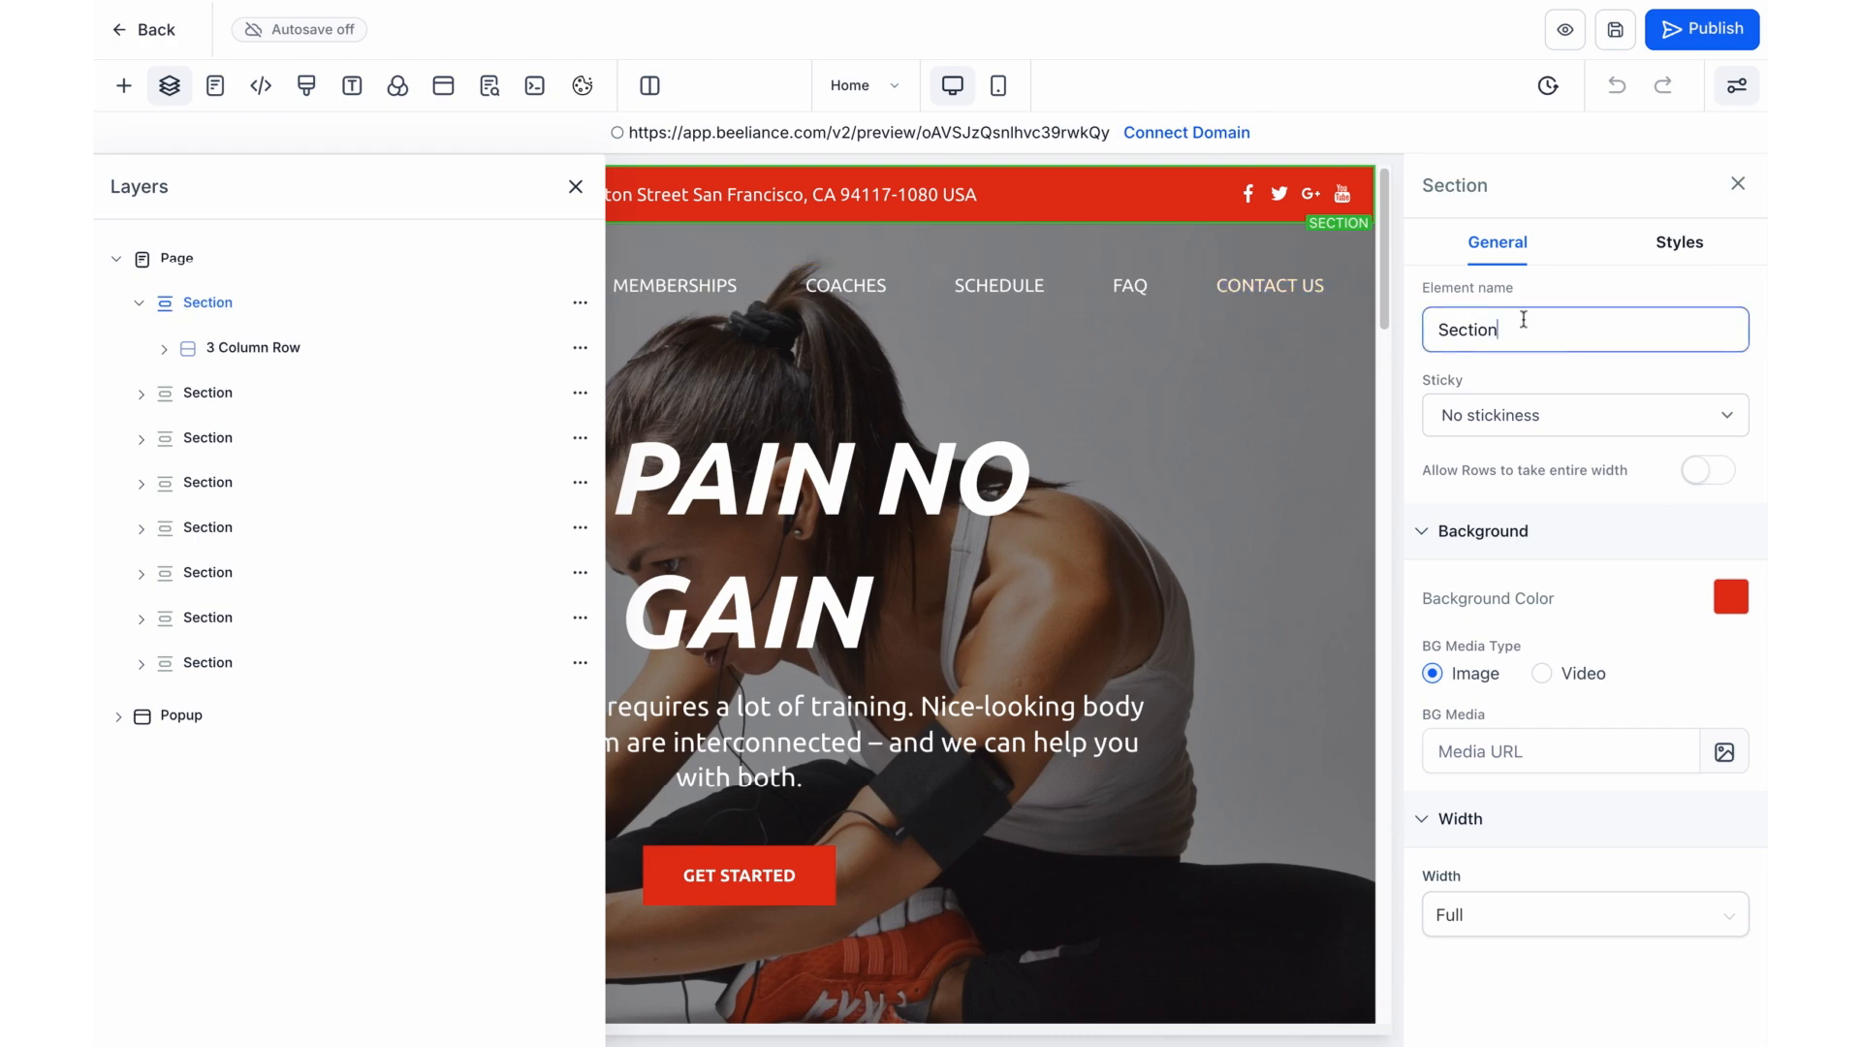
{"action": "double_click", "coordinate": [1551, 318]}
{"action": "type", "text": "Top Bar"}
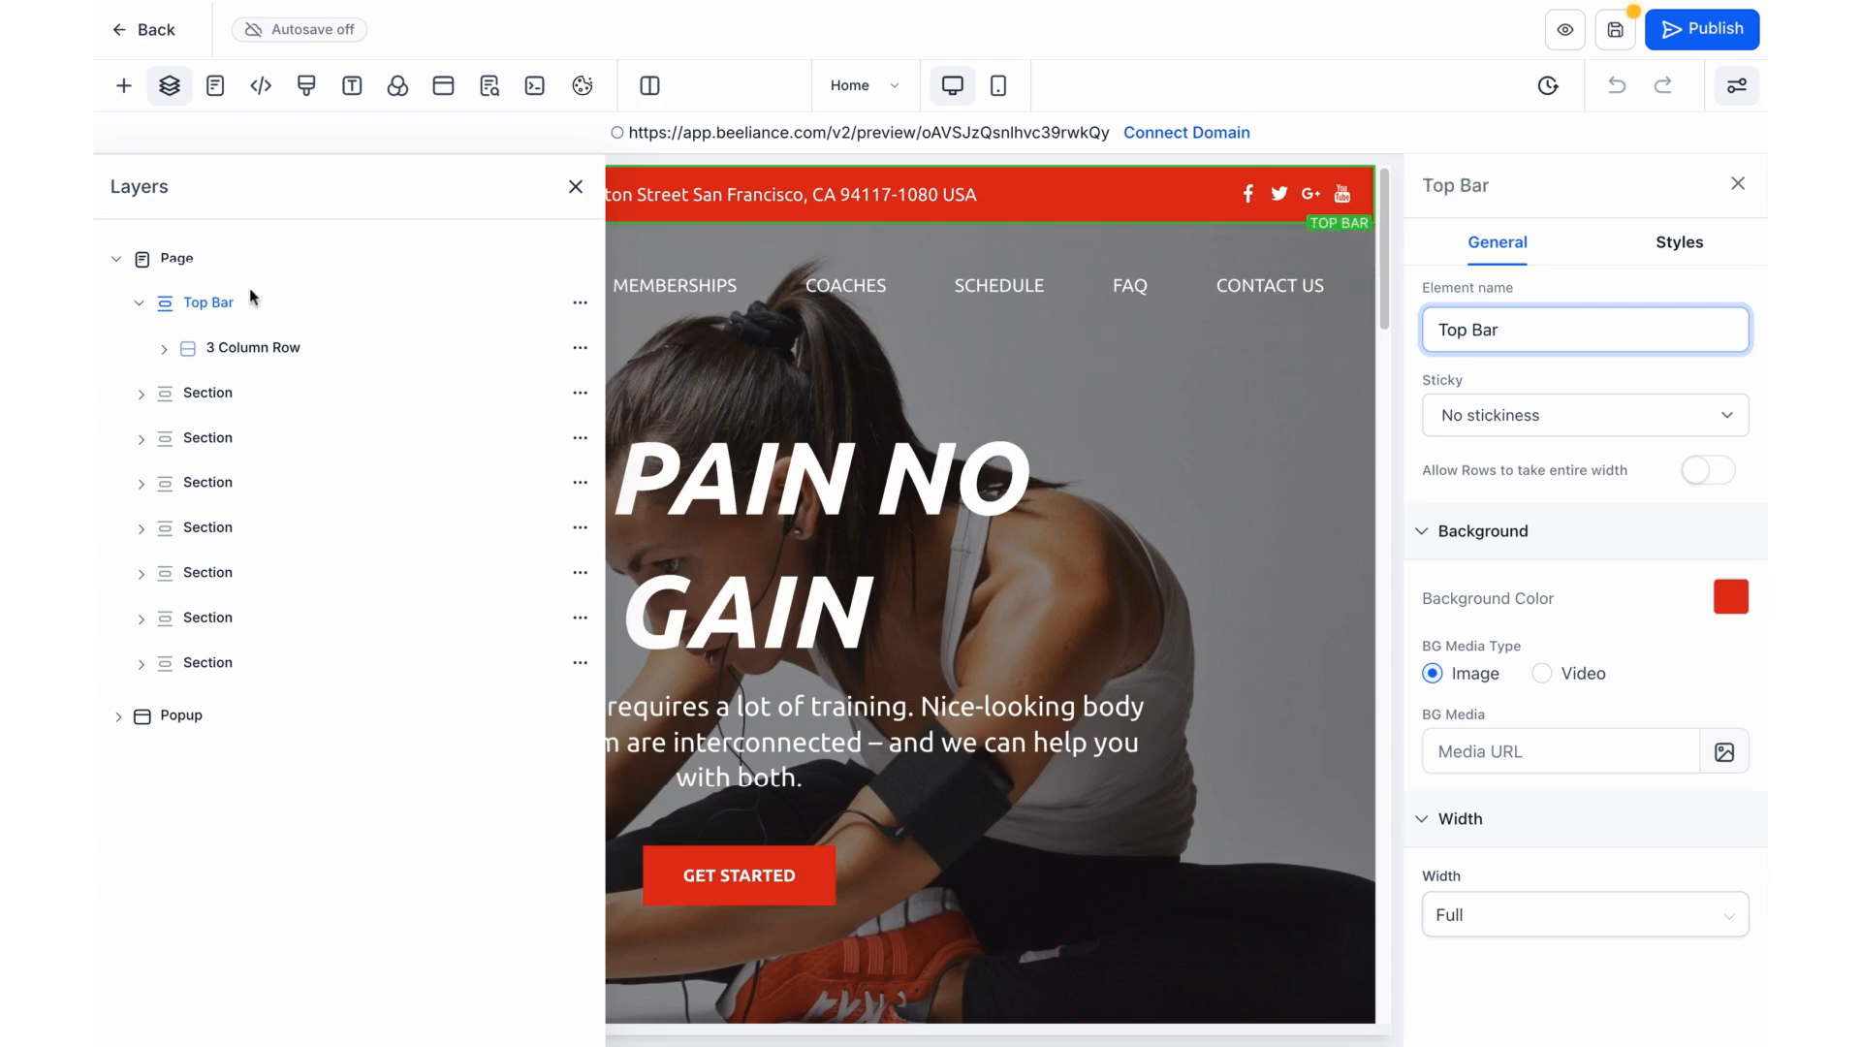
Rename the three-column row inside the Top Bar section as "Top Bar Sections".
{"action": "left_click", "coordinate": [215, 351]}
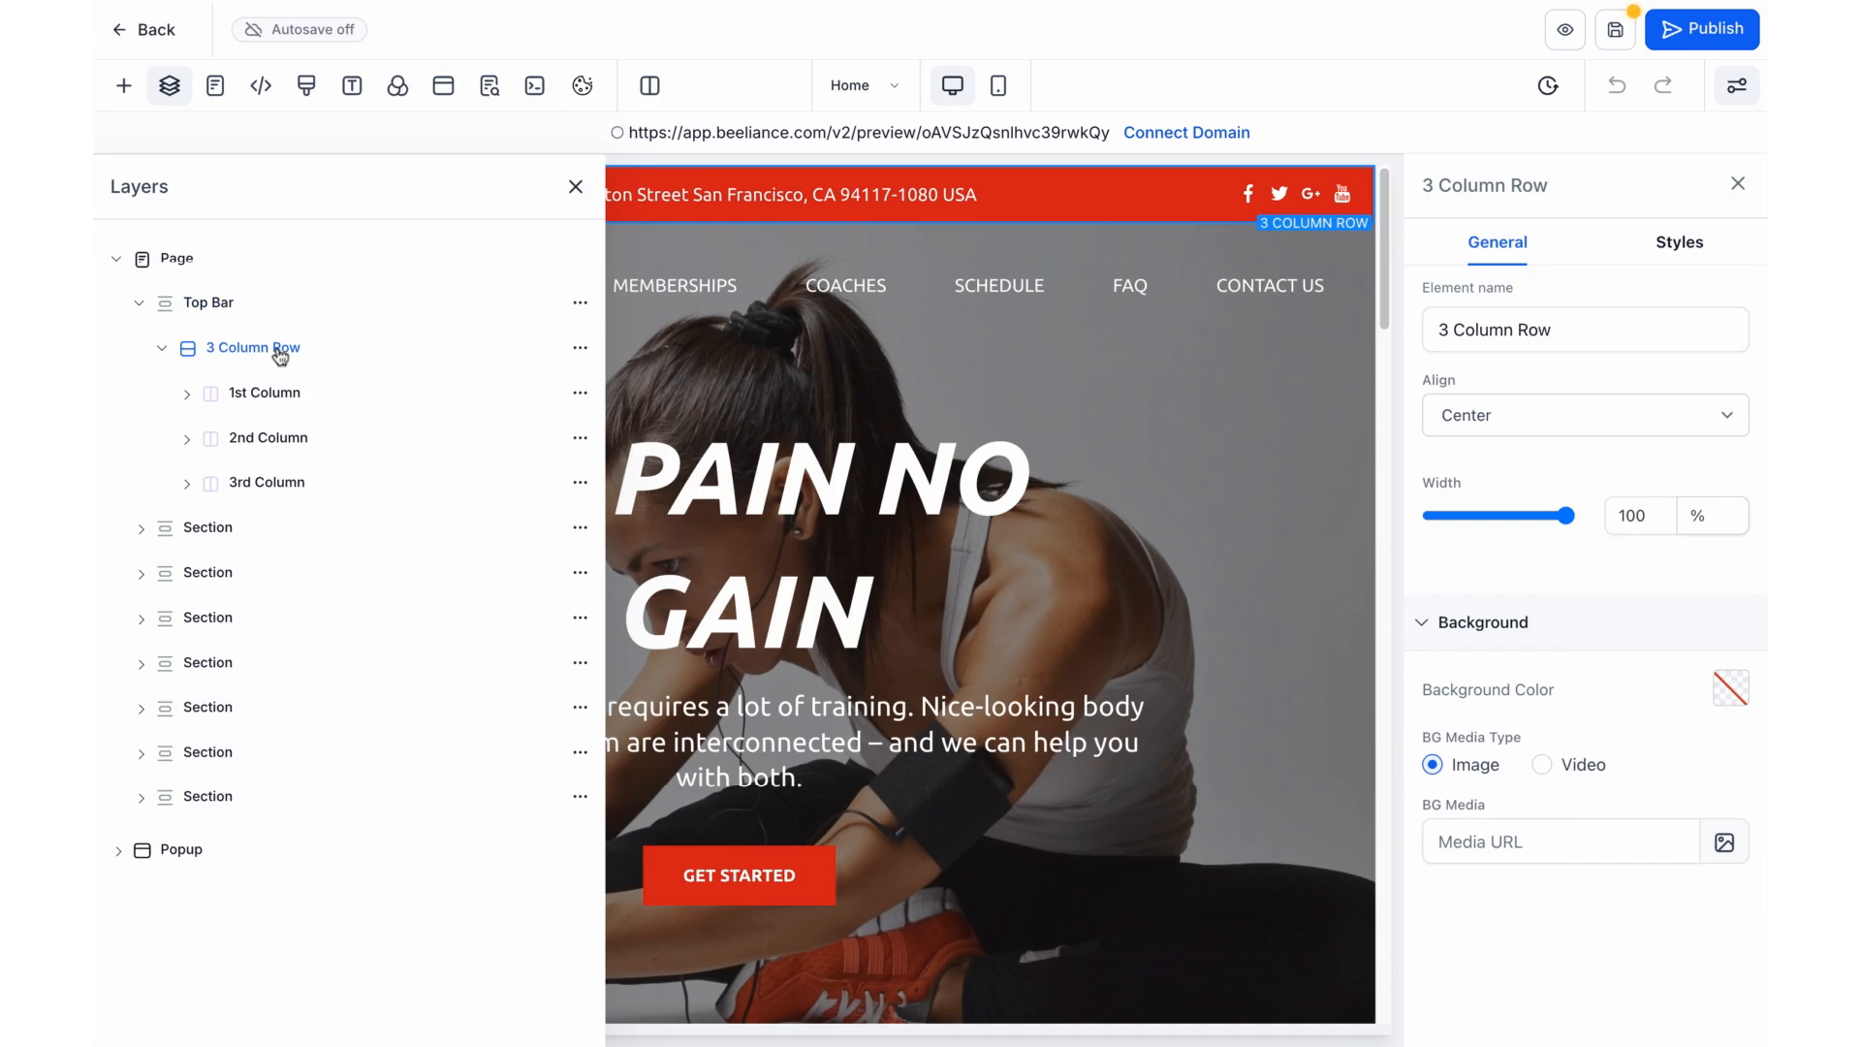
{"action": "left_click", "coordinate": [1475, 334]}
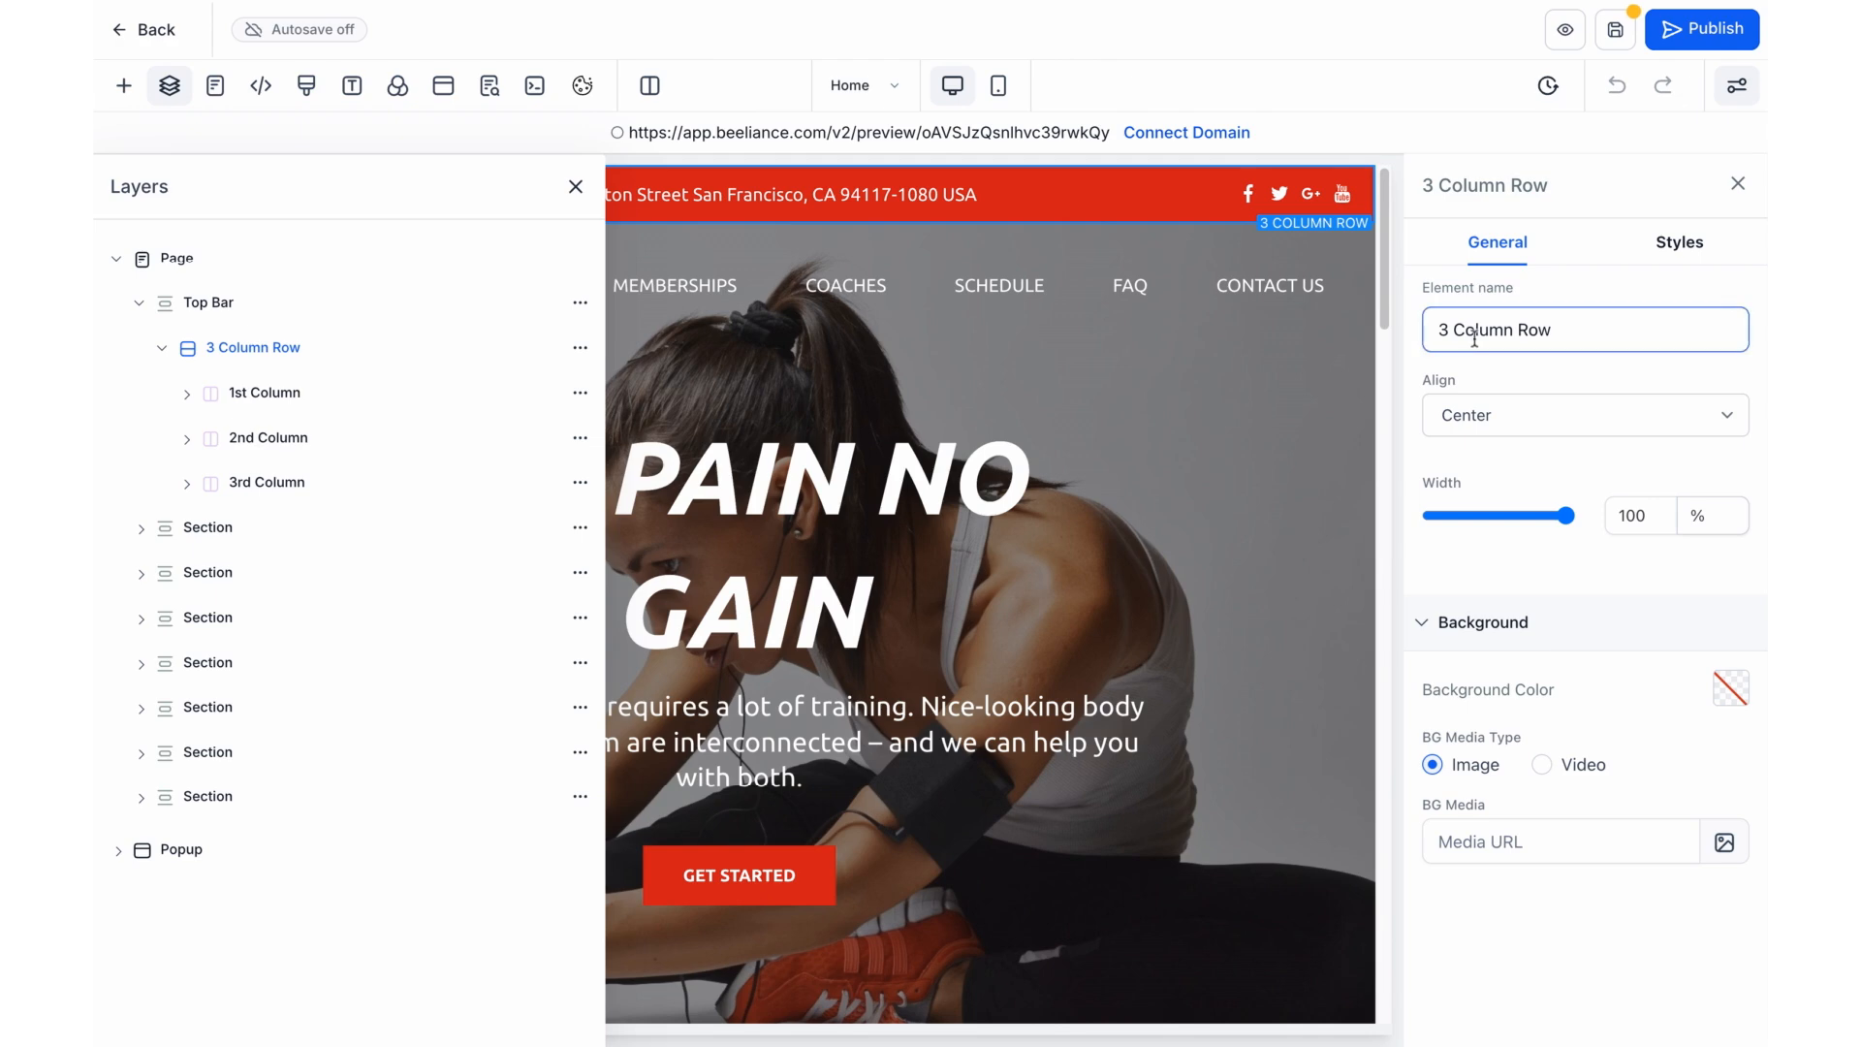
{"action": "double_click", "coordinate": [1474, 334]}
{"action": "key", "text": "ctrl+a"}
{"action": "key", "text": "BackSpace"}
{"action": "type", "text": "Top B"}
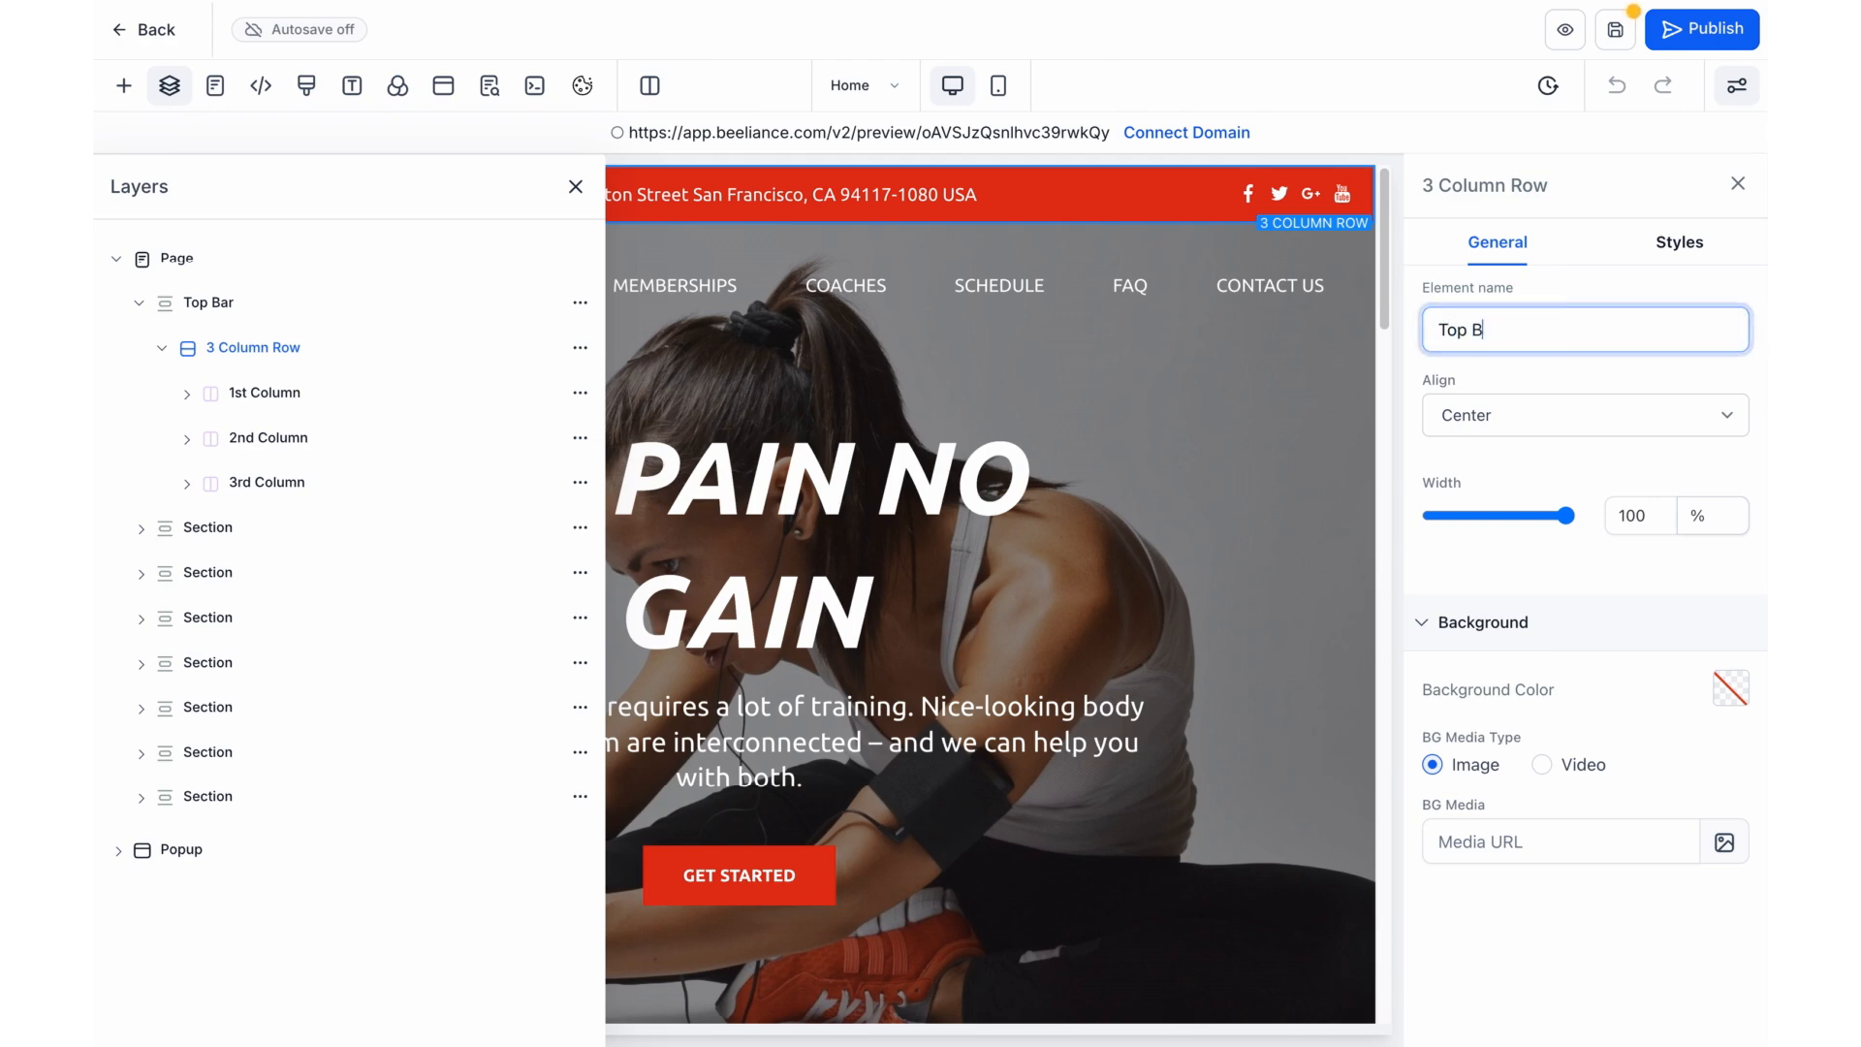
{"action": "type", "text": "ar Sections"}
Inspect the contents of the first column in the Top Bar Sections row, then close the layers list.
{"action": "left_click", "coordinate": [295, 398]}
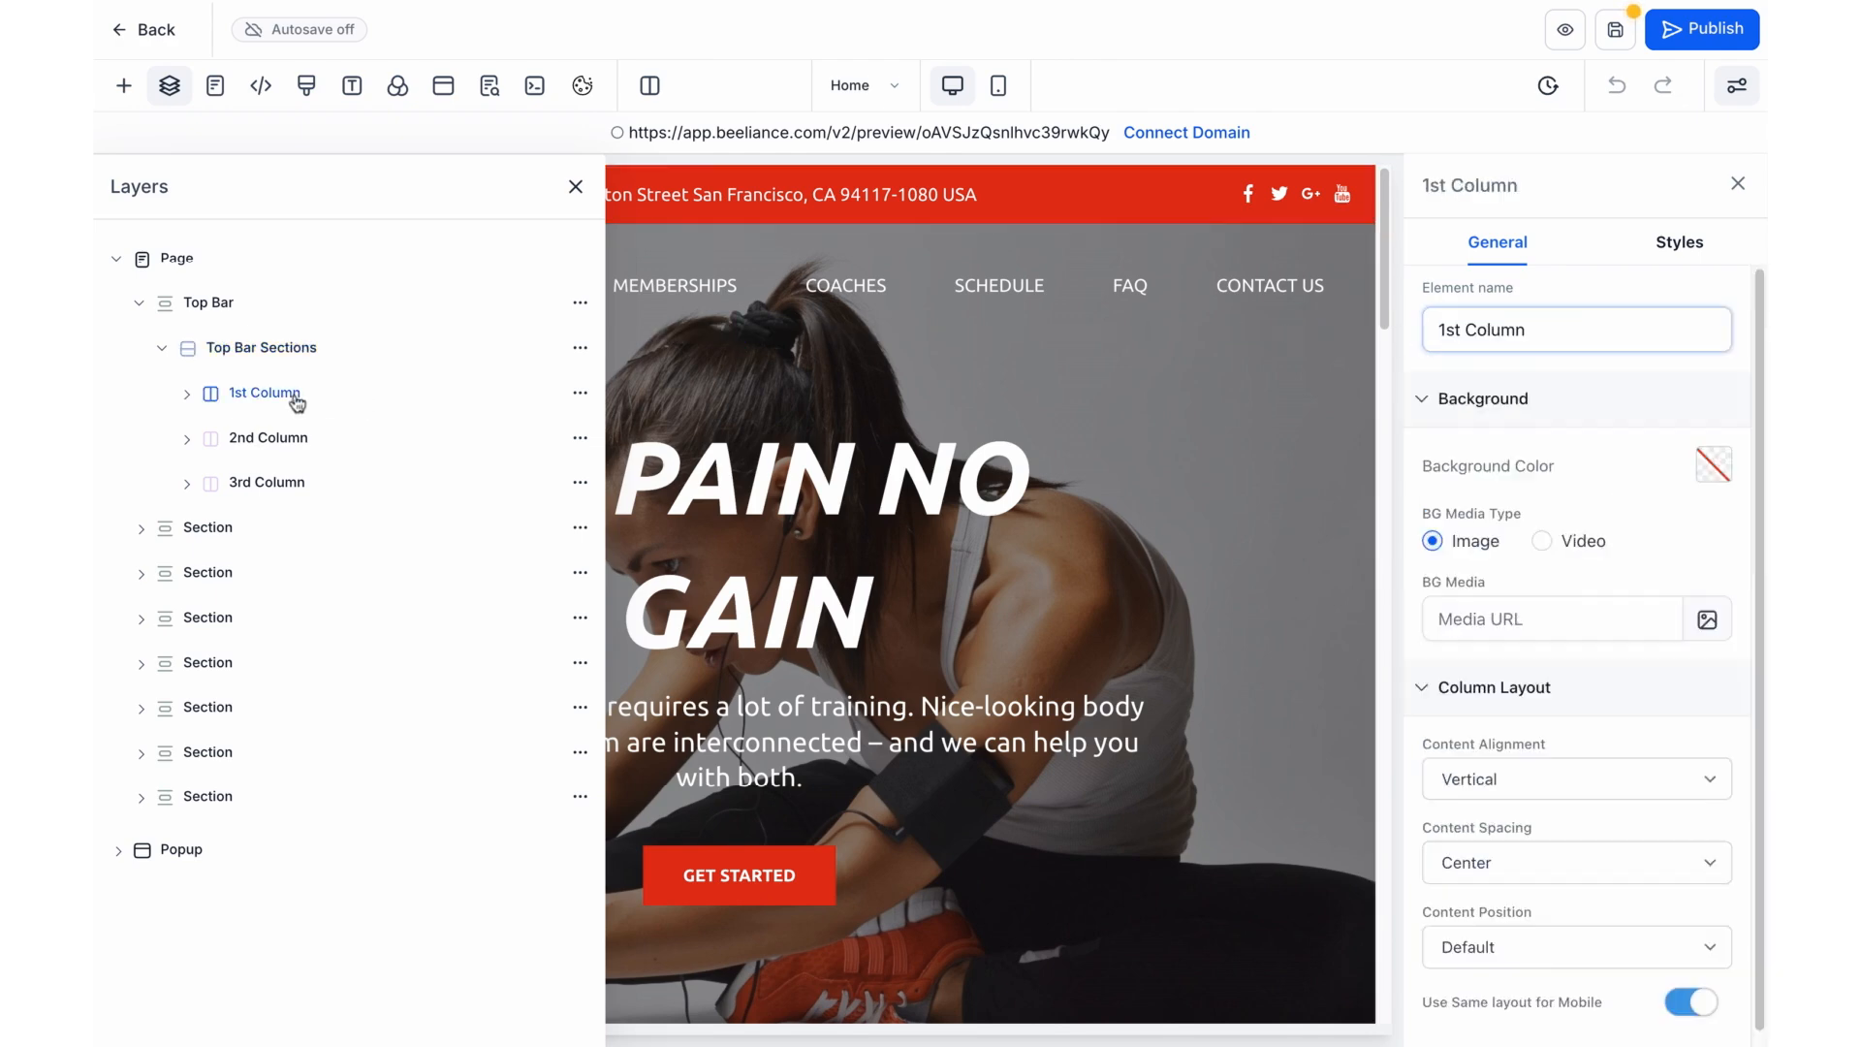
{"action": "left_click", "coordinate": [298, 402]}
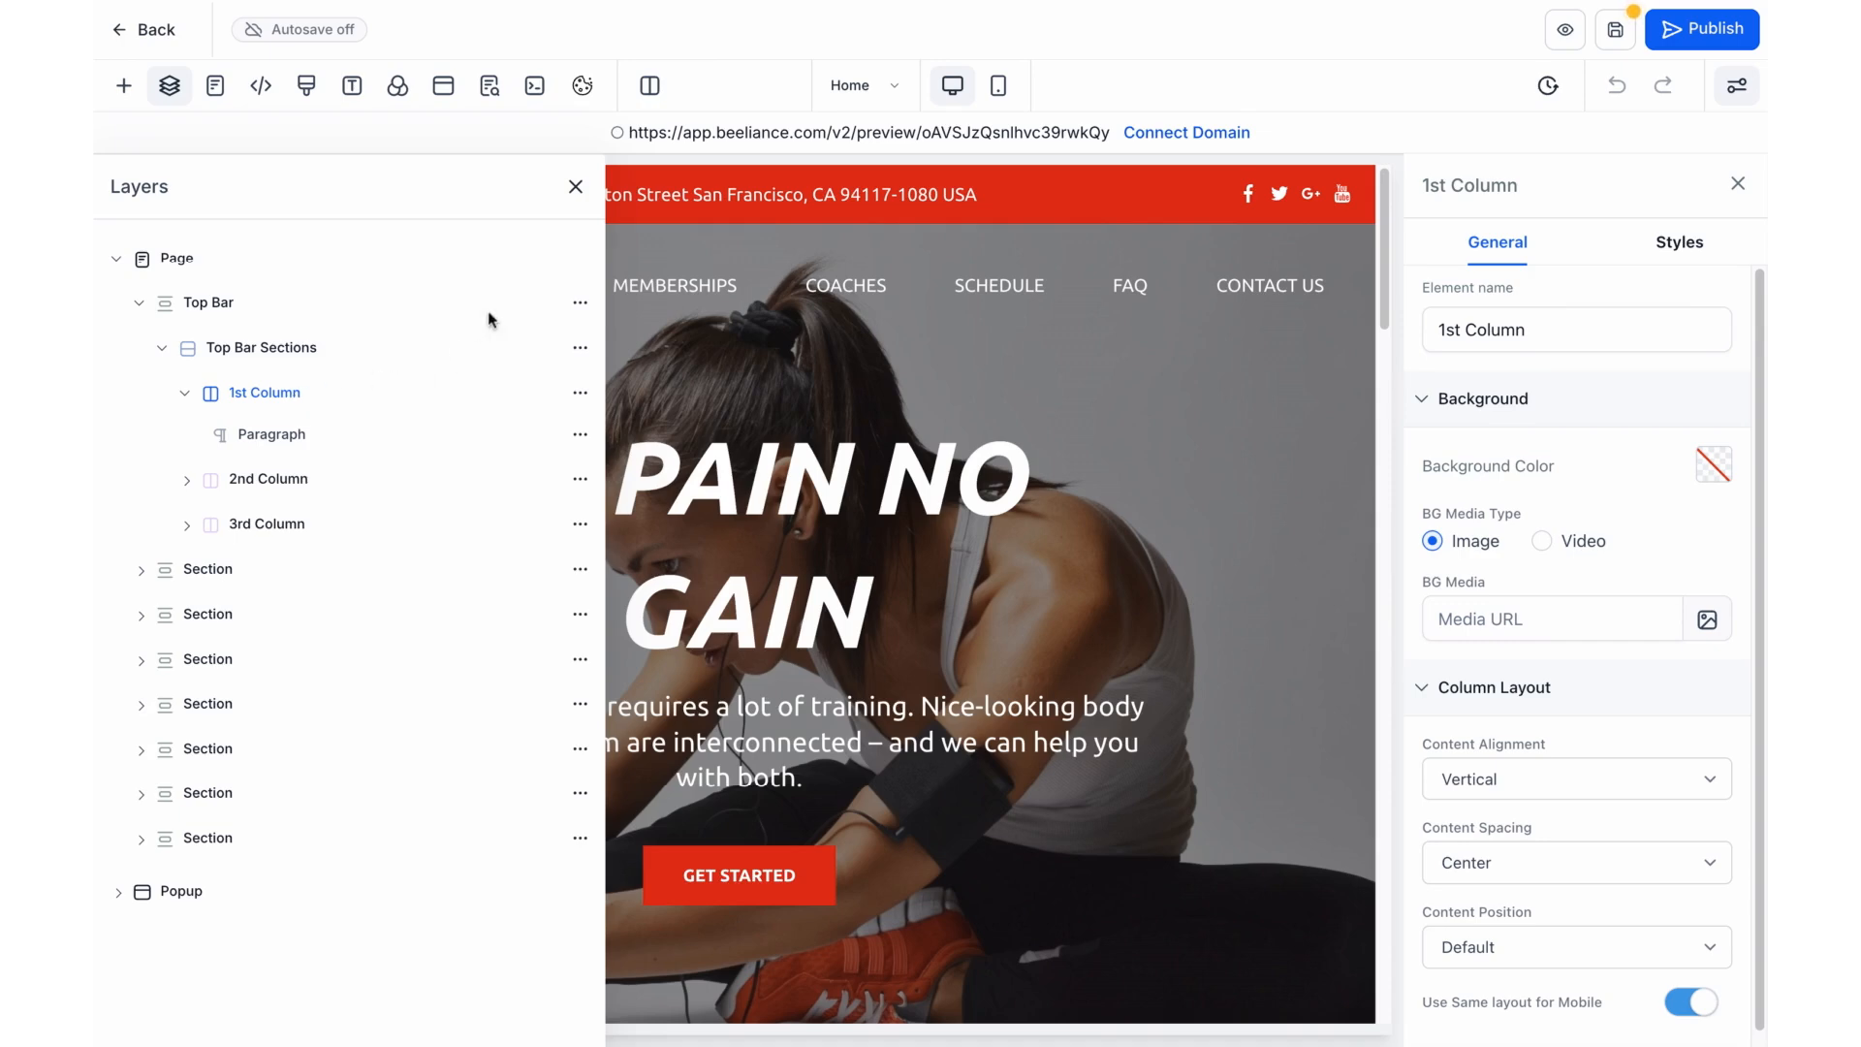
{"action": "left_click", "coordinate": [576, 188]}
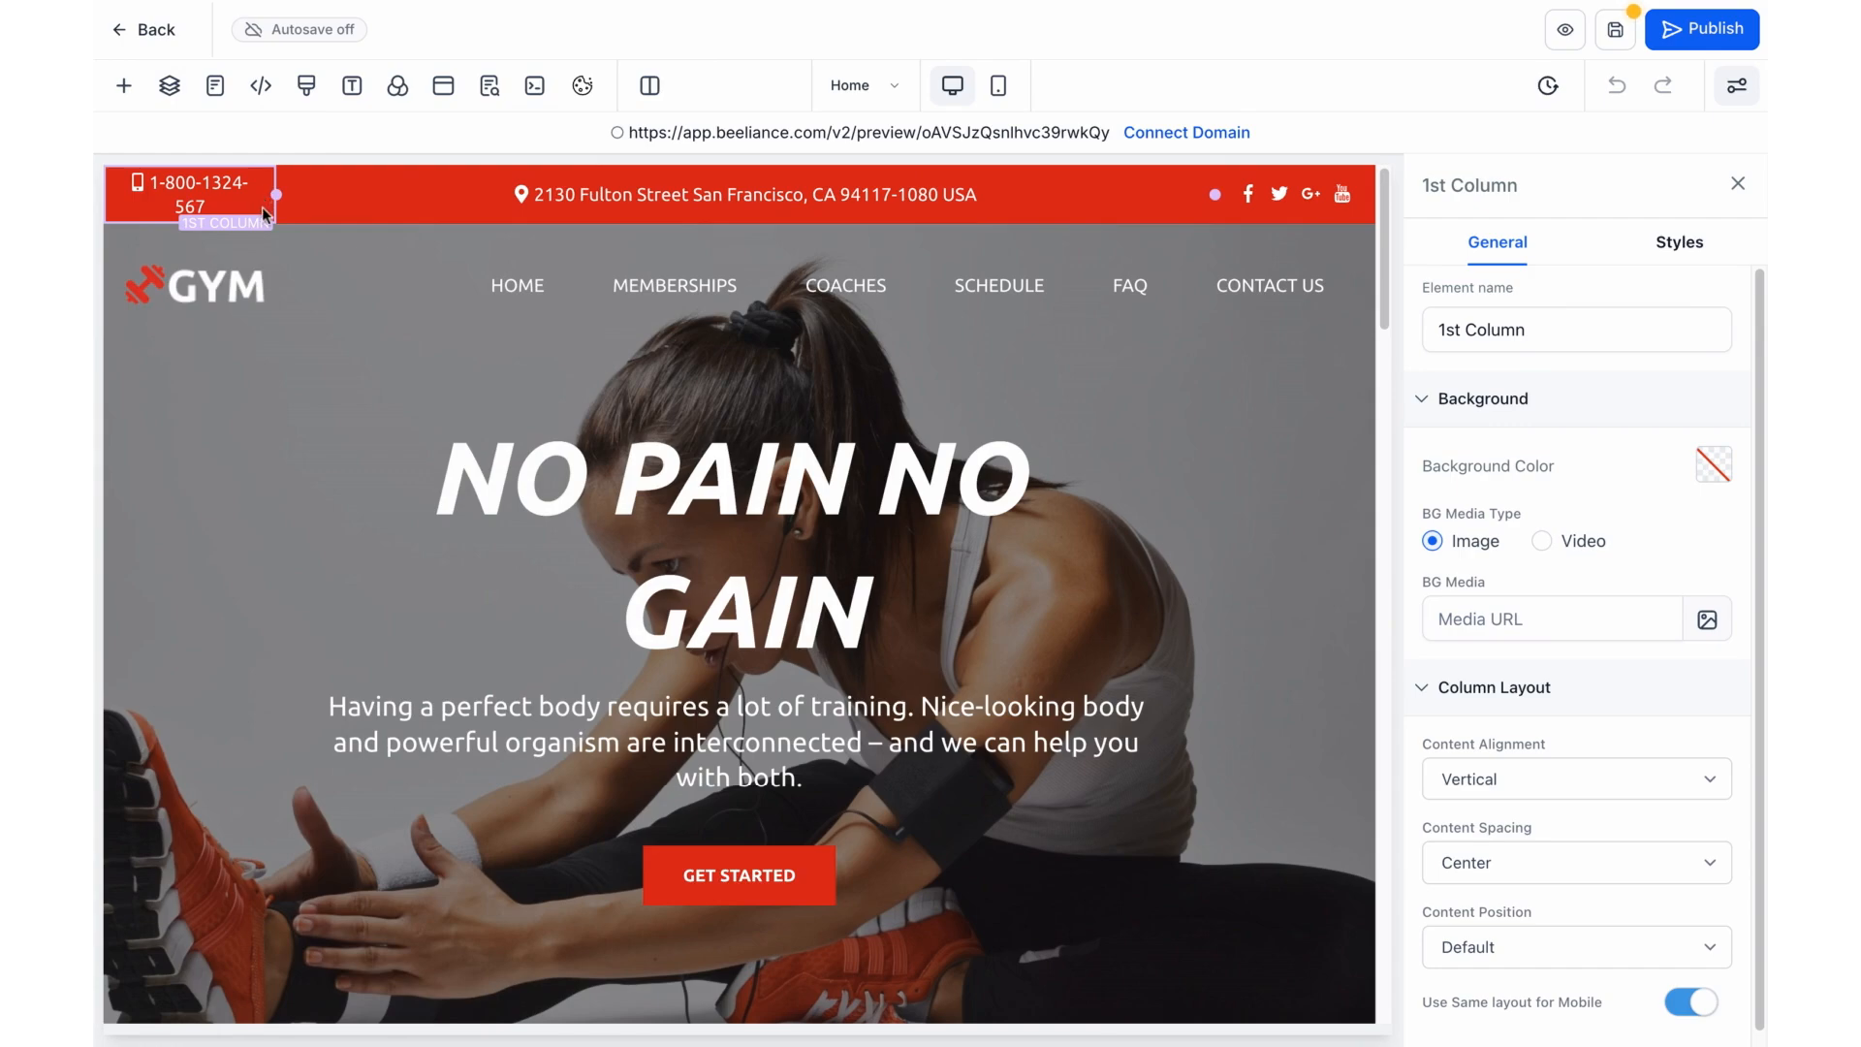
Rename the first column in the Top Bar Sections row as "Phone Box".
{"action": "left_click", "coordinate": [169, 87]}
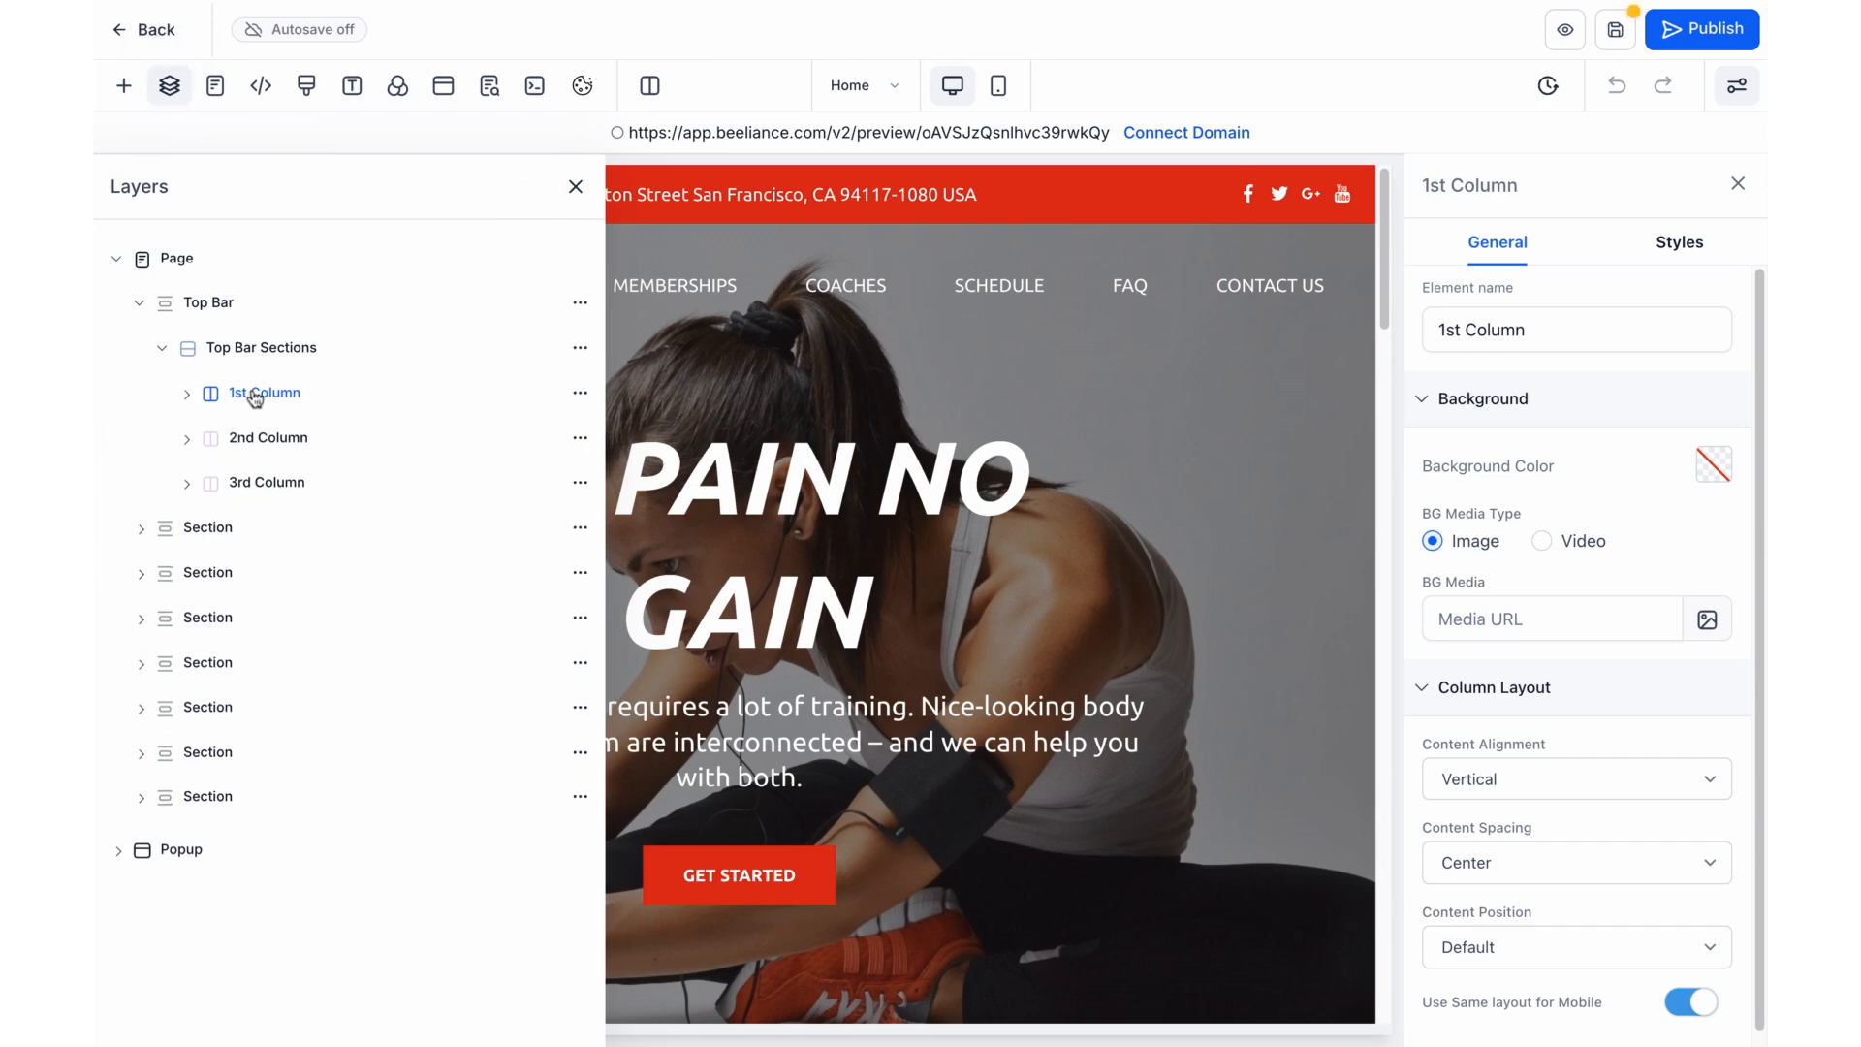
{"action": "double_click", "coordinate": [1518, 330]}
{"action": "key", "text": "ctrl+a"}
{"action": "type", "text": "Phone Box"}
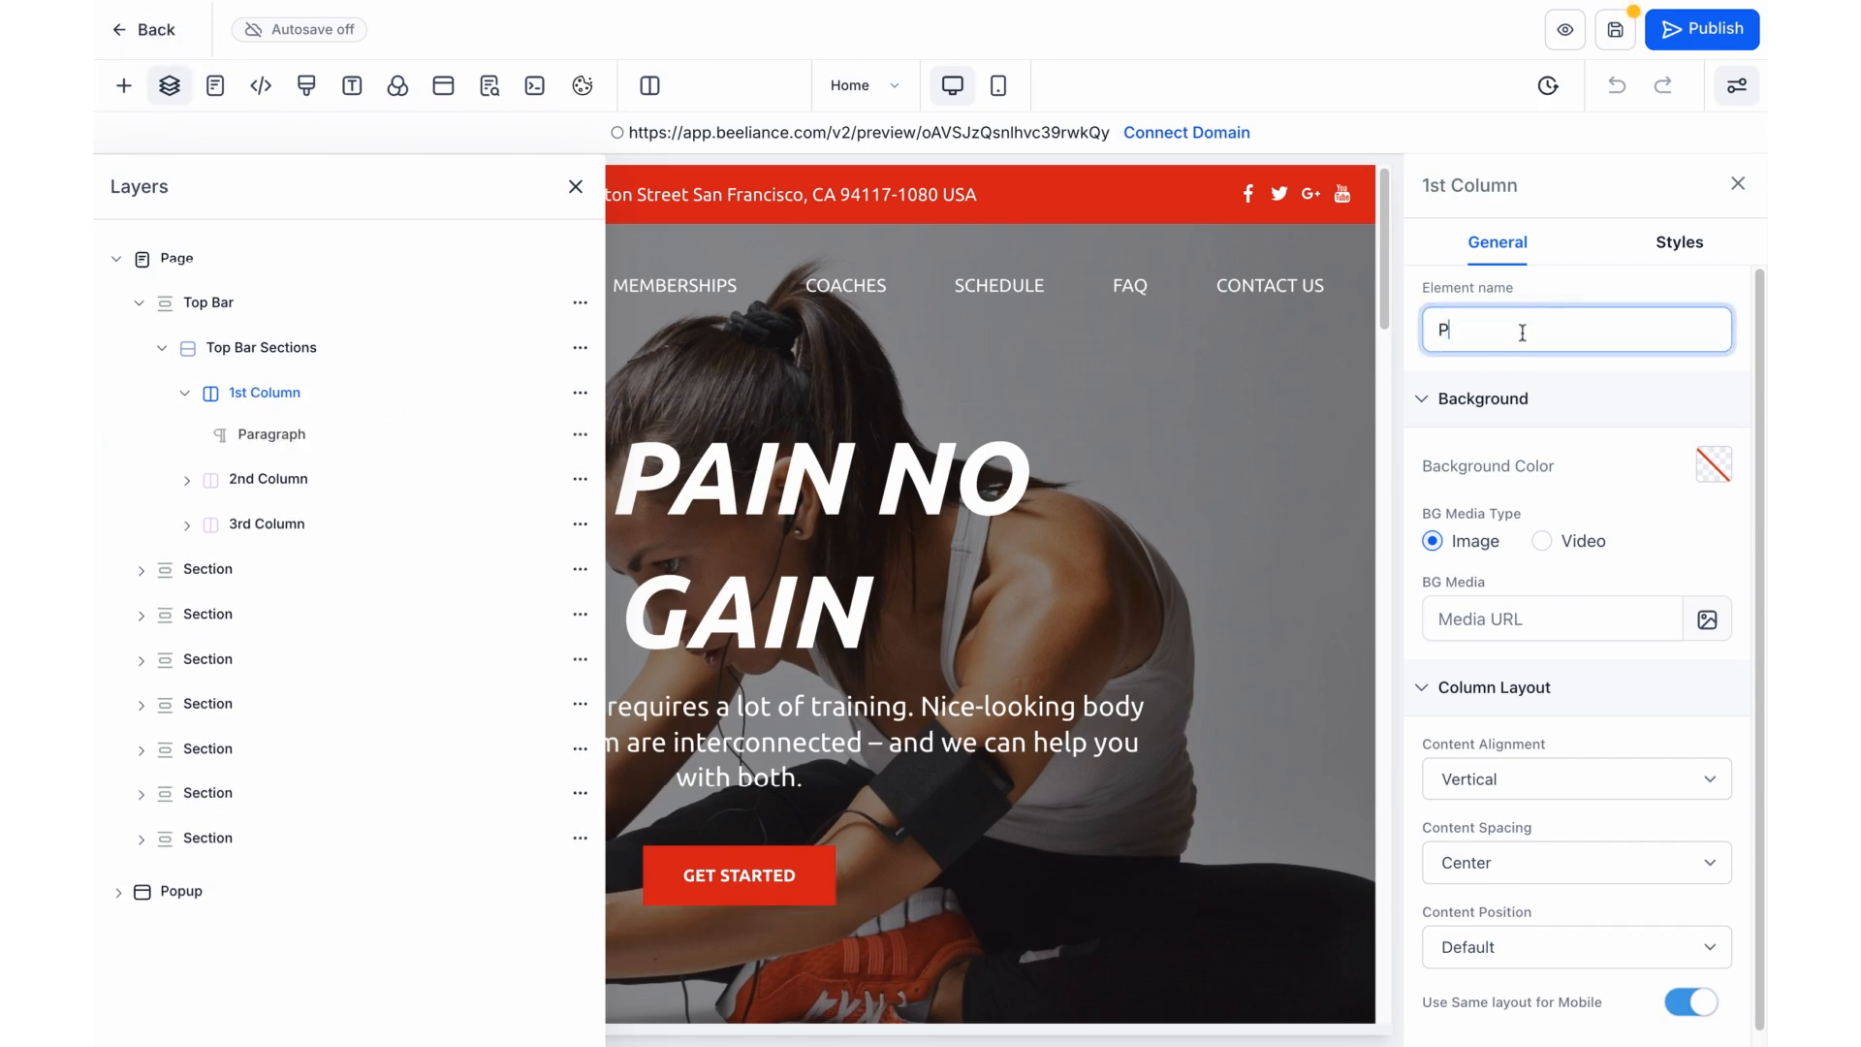
Rename the paragraph inside the Phone Box column as "Phone Number".
{"action": "left_click", "coordinate": [257, 434]}
{"action": "left_click", "coordinate": [576, 186]}
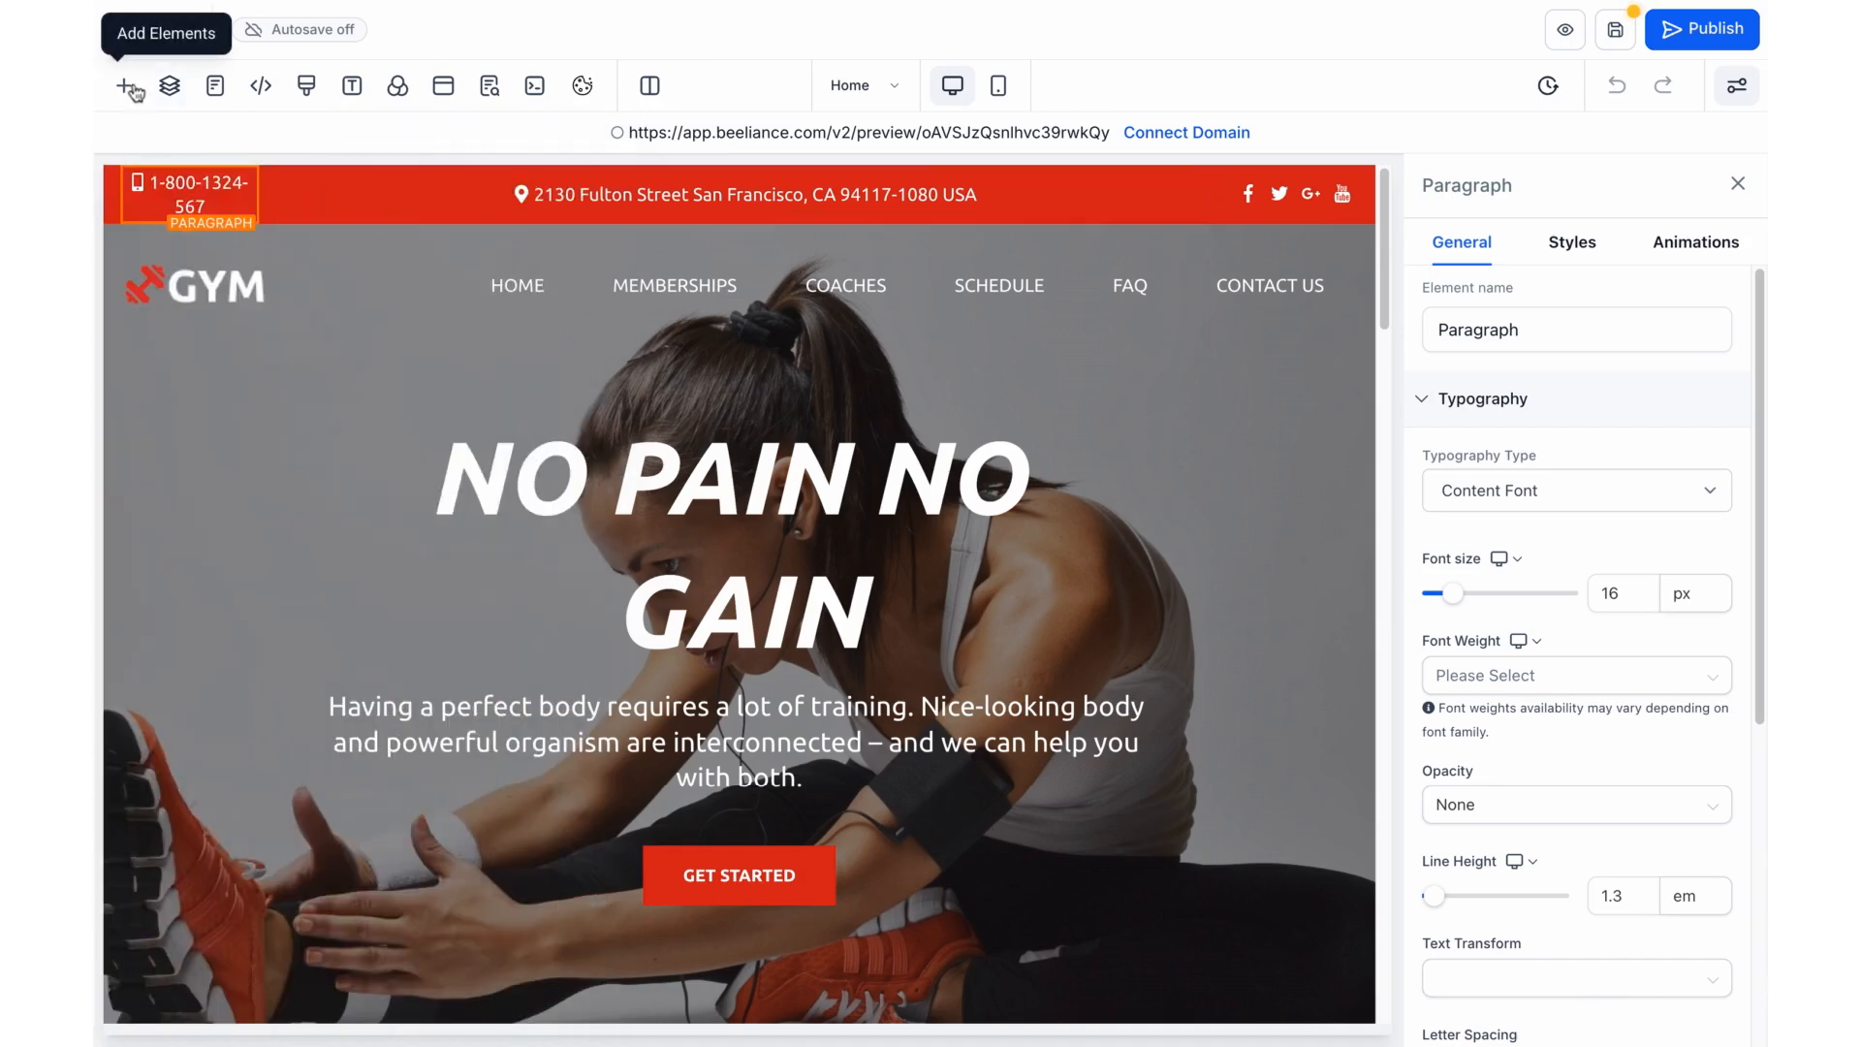
{"action": "left_click", "coordinate": [169, 86]}
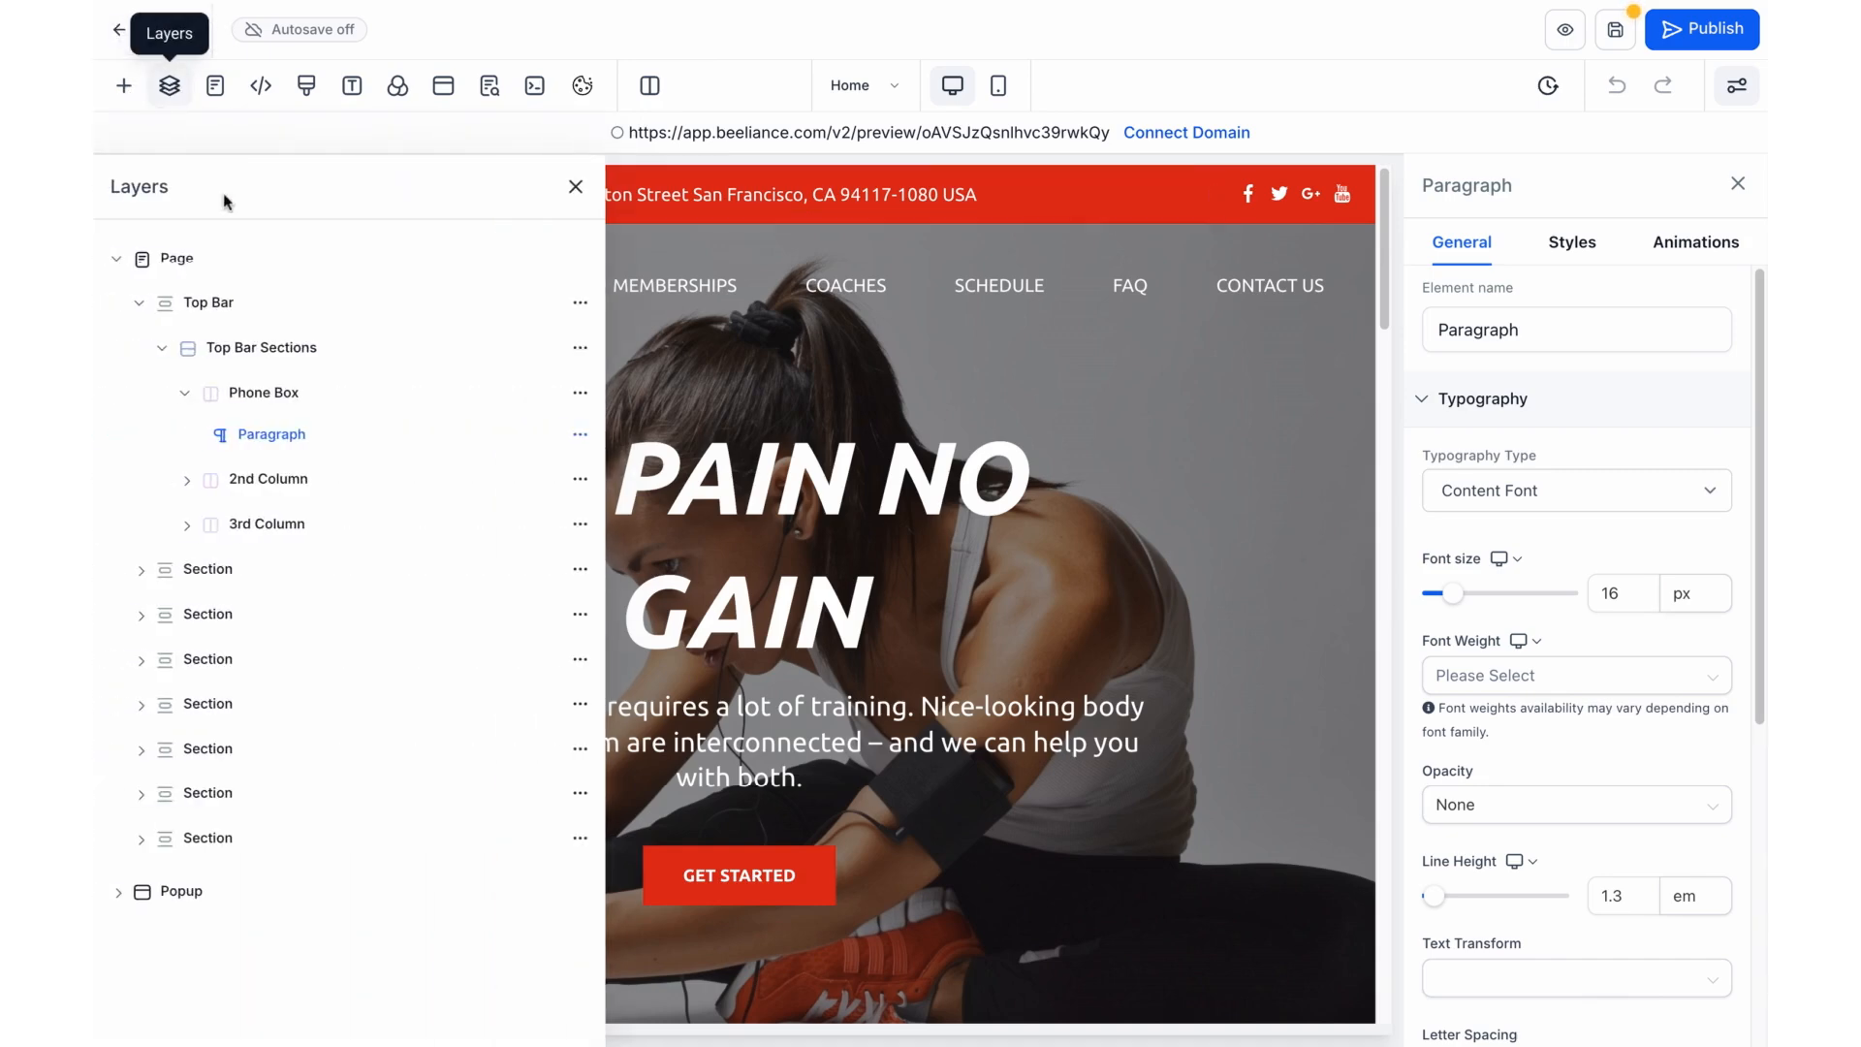
{"action": "double_click", "coordinate": [1468, 331]}
{"action": "type", "text": "Phone N"}
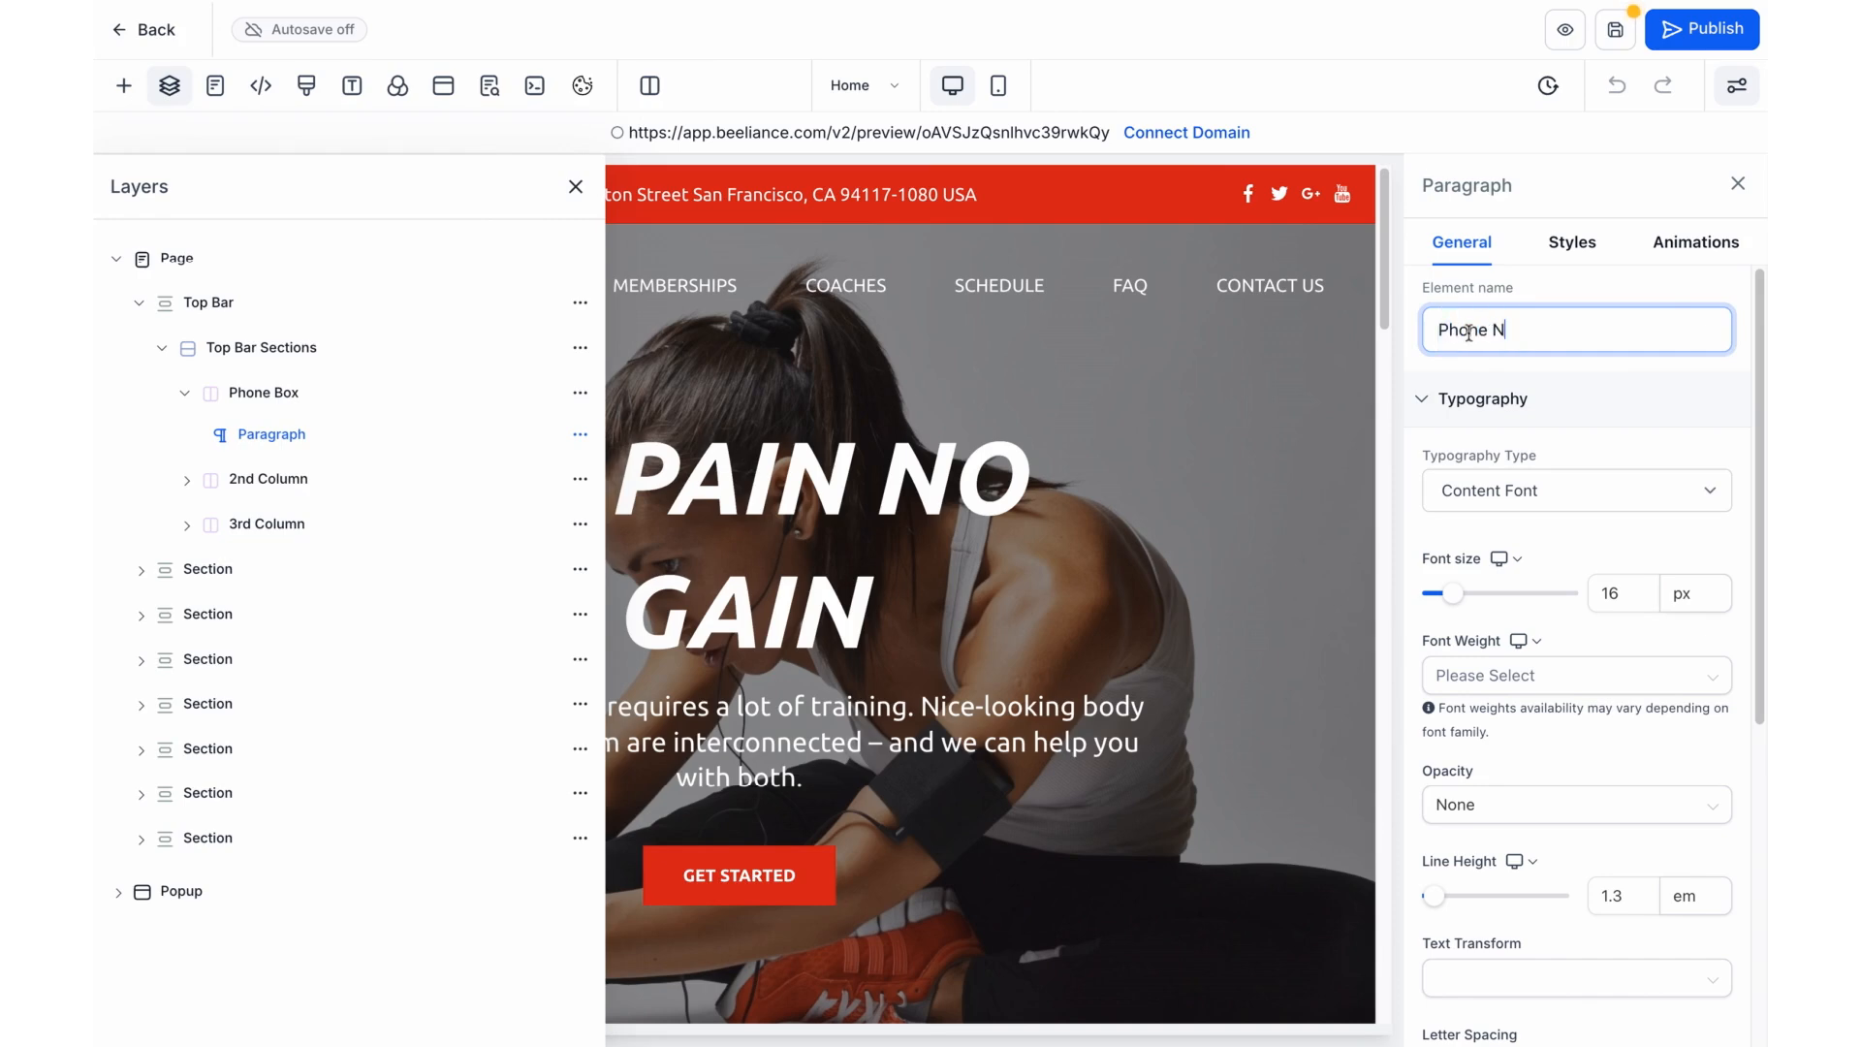
{"action": "type", "text": "umber"}
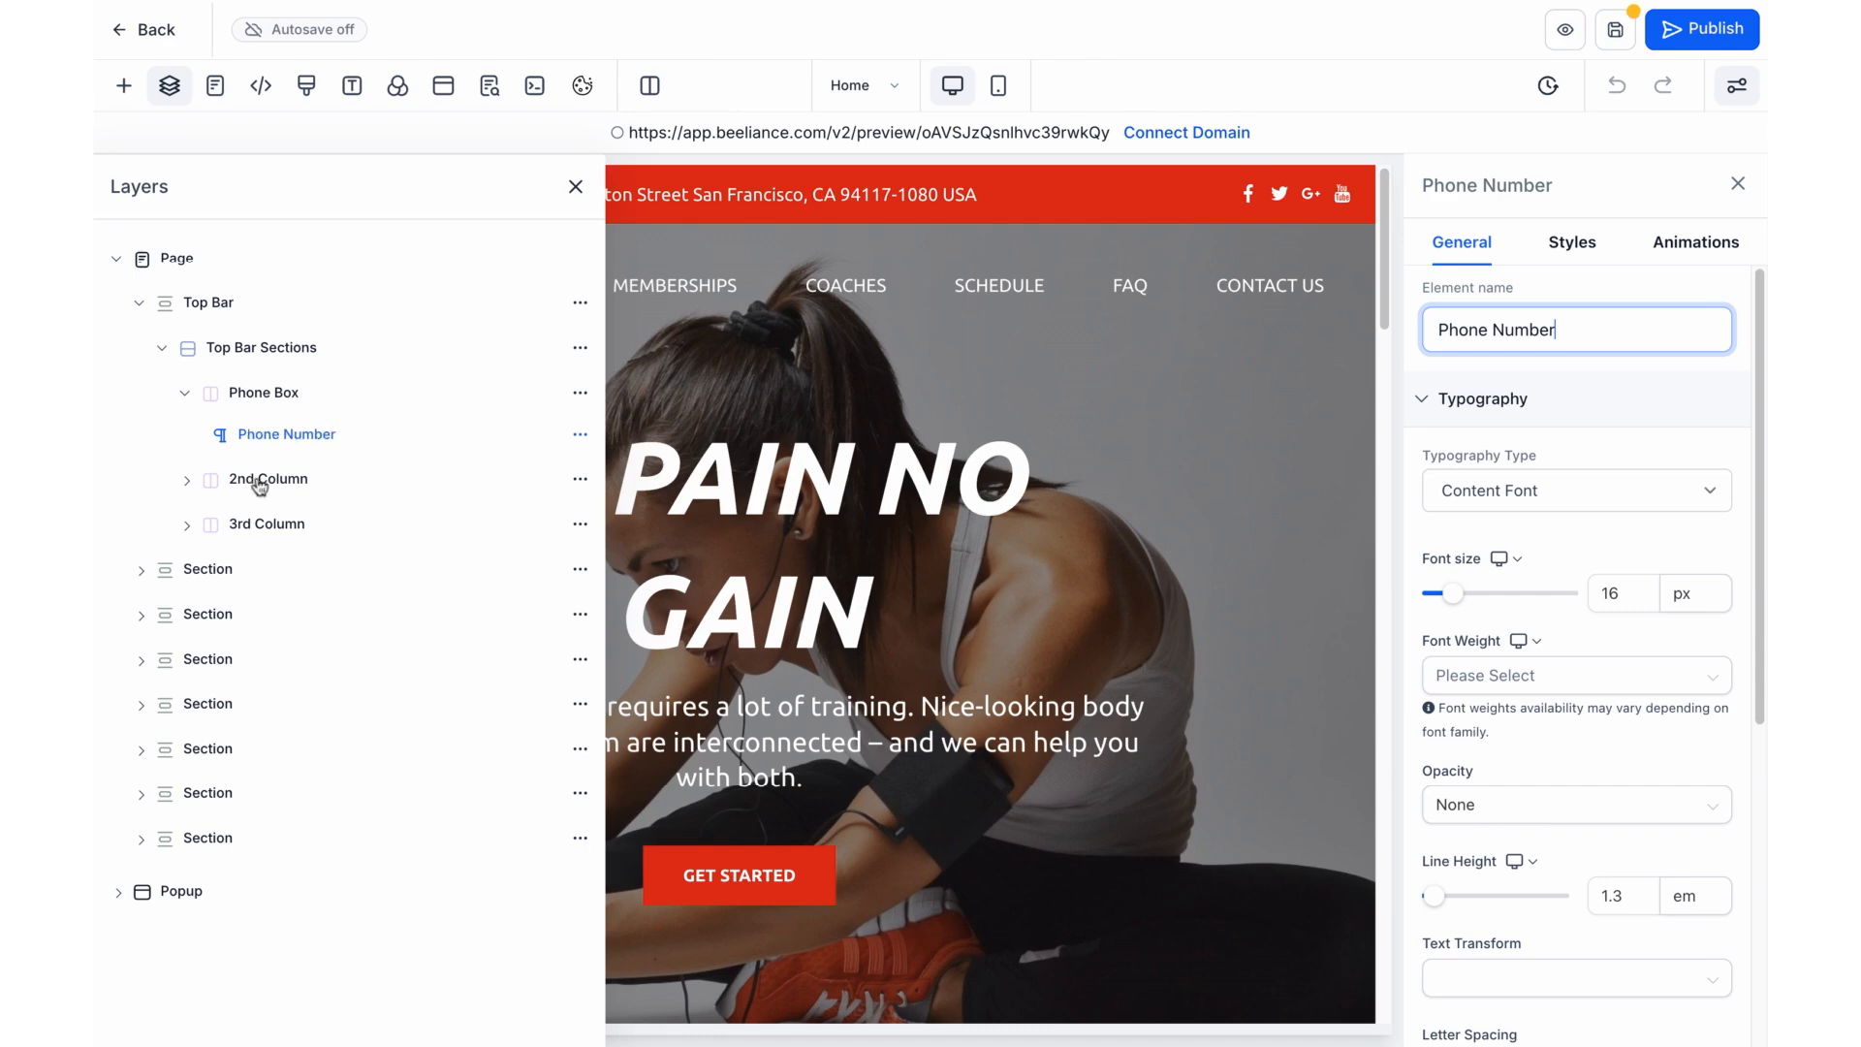
Rename the second column in the Top Bar Sections row as "Address Box".
{"action": "left_click", "coordinate": [257, 488]}
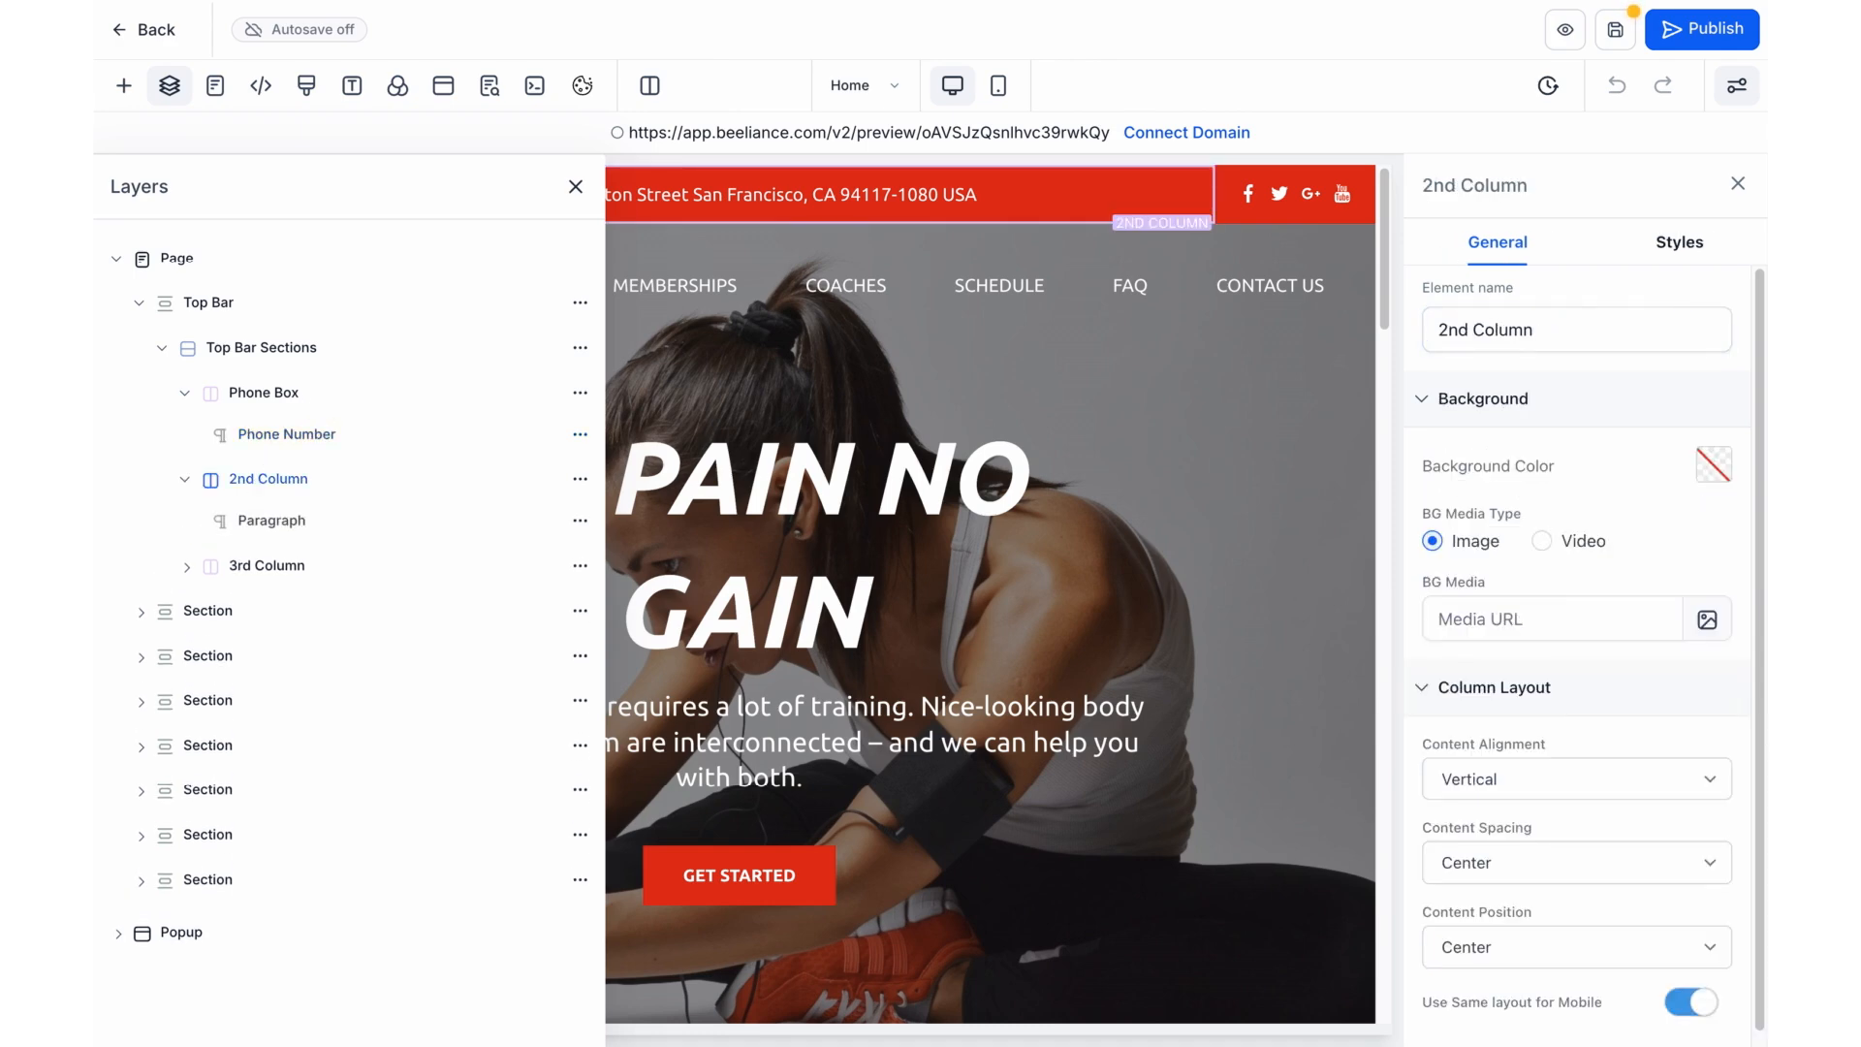
{"action": "double_click", "coordinate": [1613, 328]}
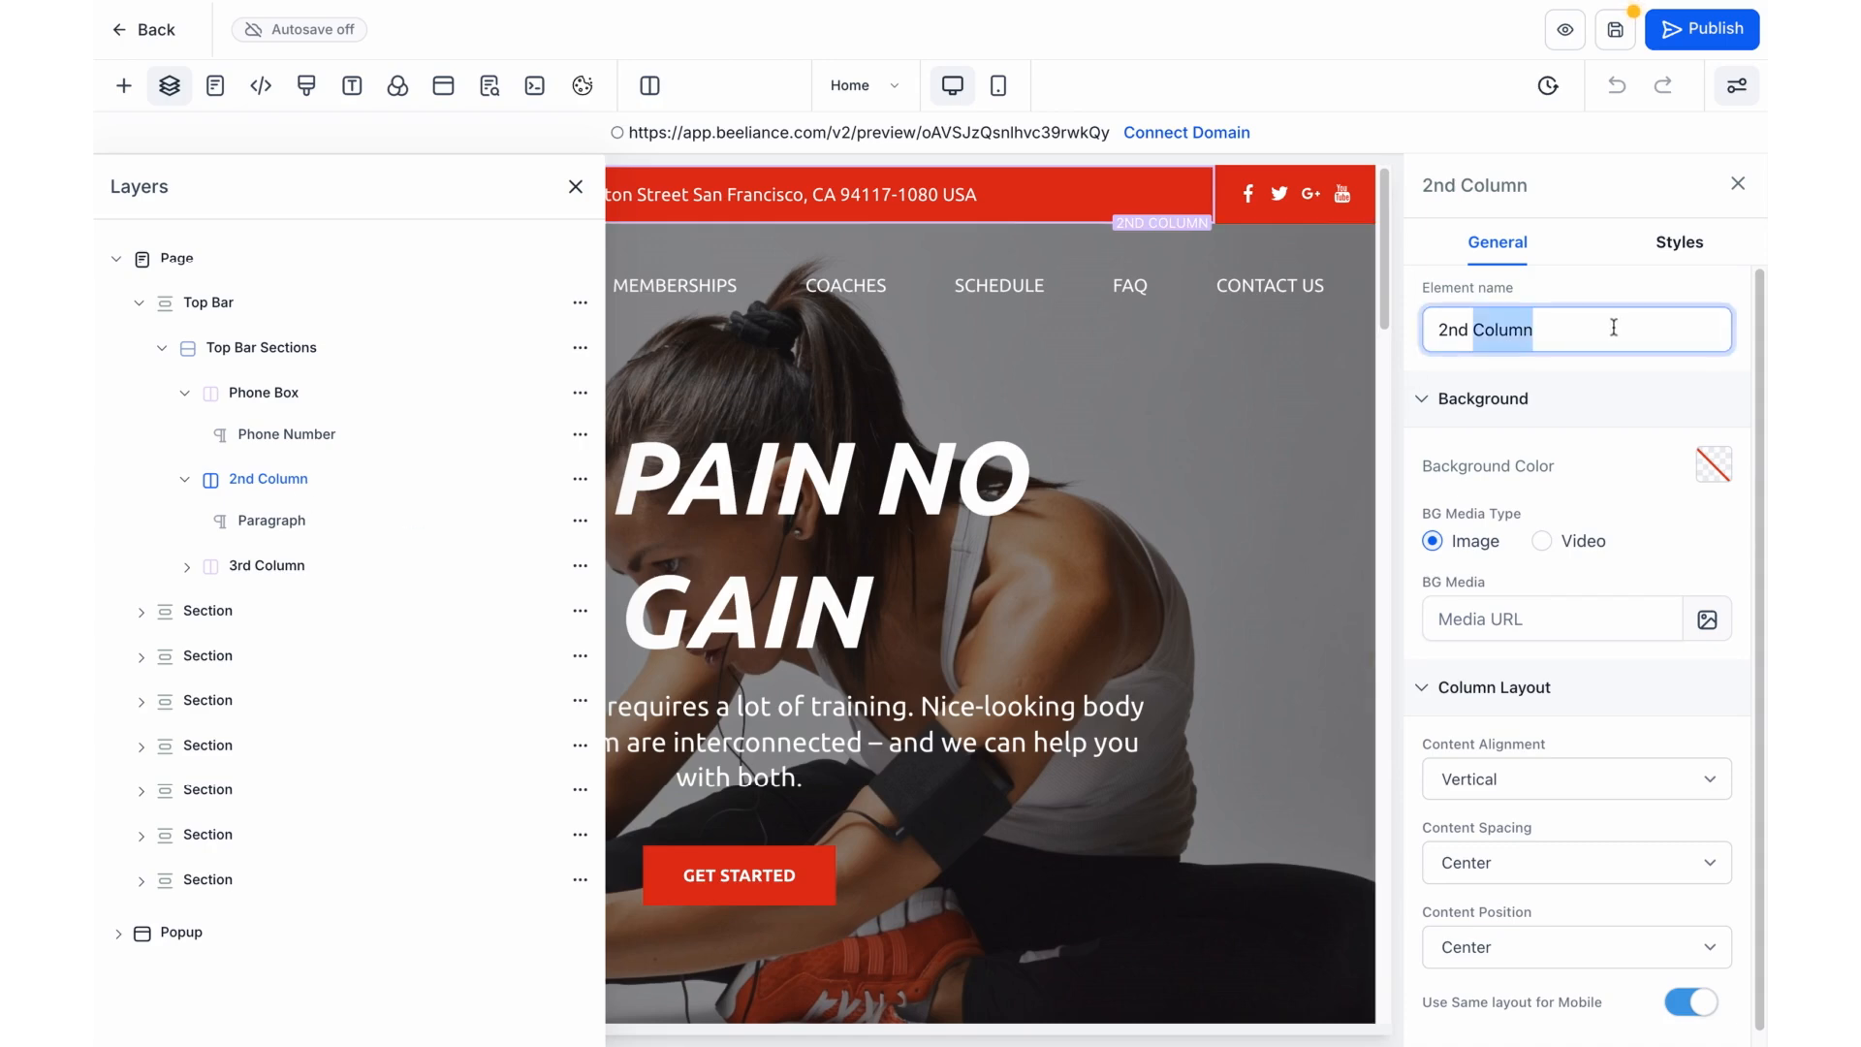
{"action": "left_click", "coordinate": [1636, 318]}
{"action": "key", "text": "ctrl+shift+Left"}
{"action": "key", "text": "ctrl+shift+Left"}
{"action": "type", "text": "Address"}
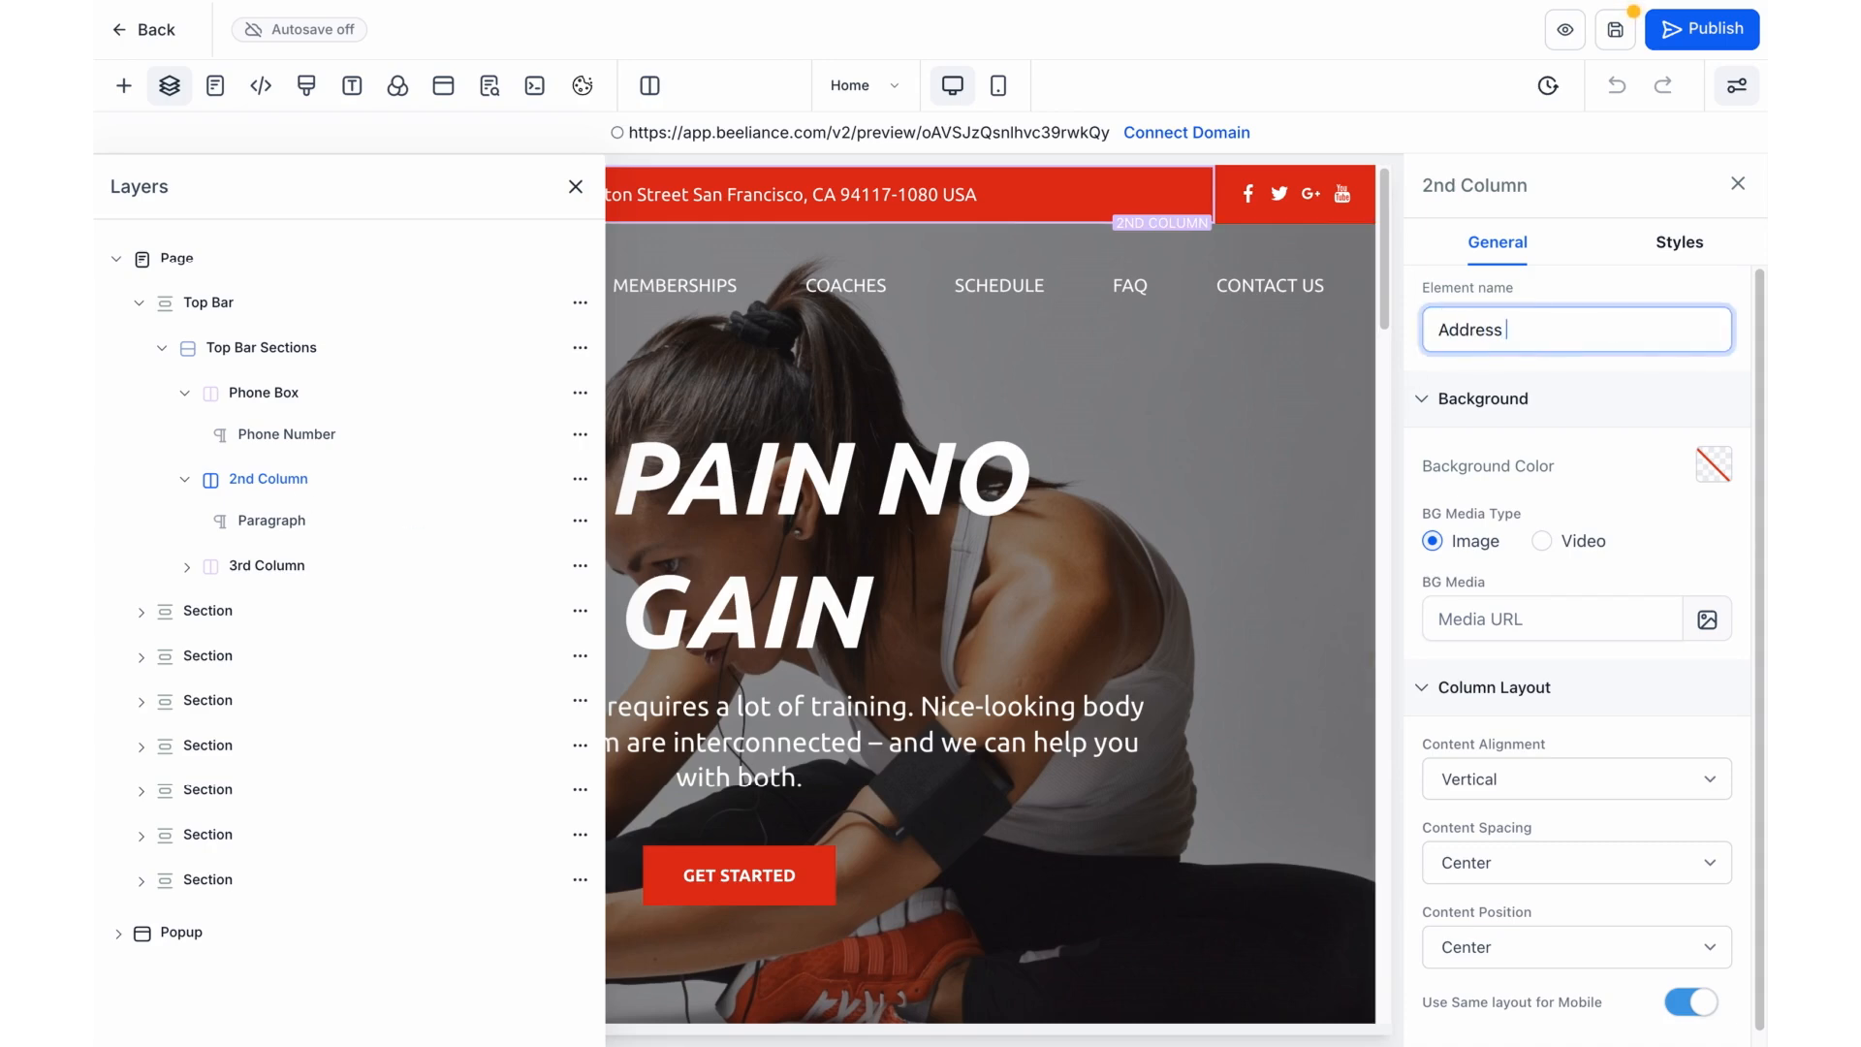
{"action": "key", "text": "Return"}
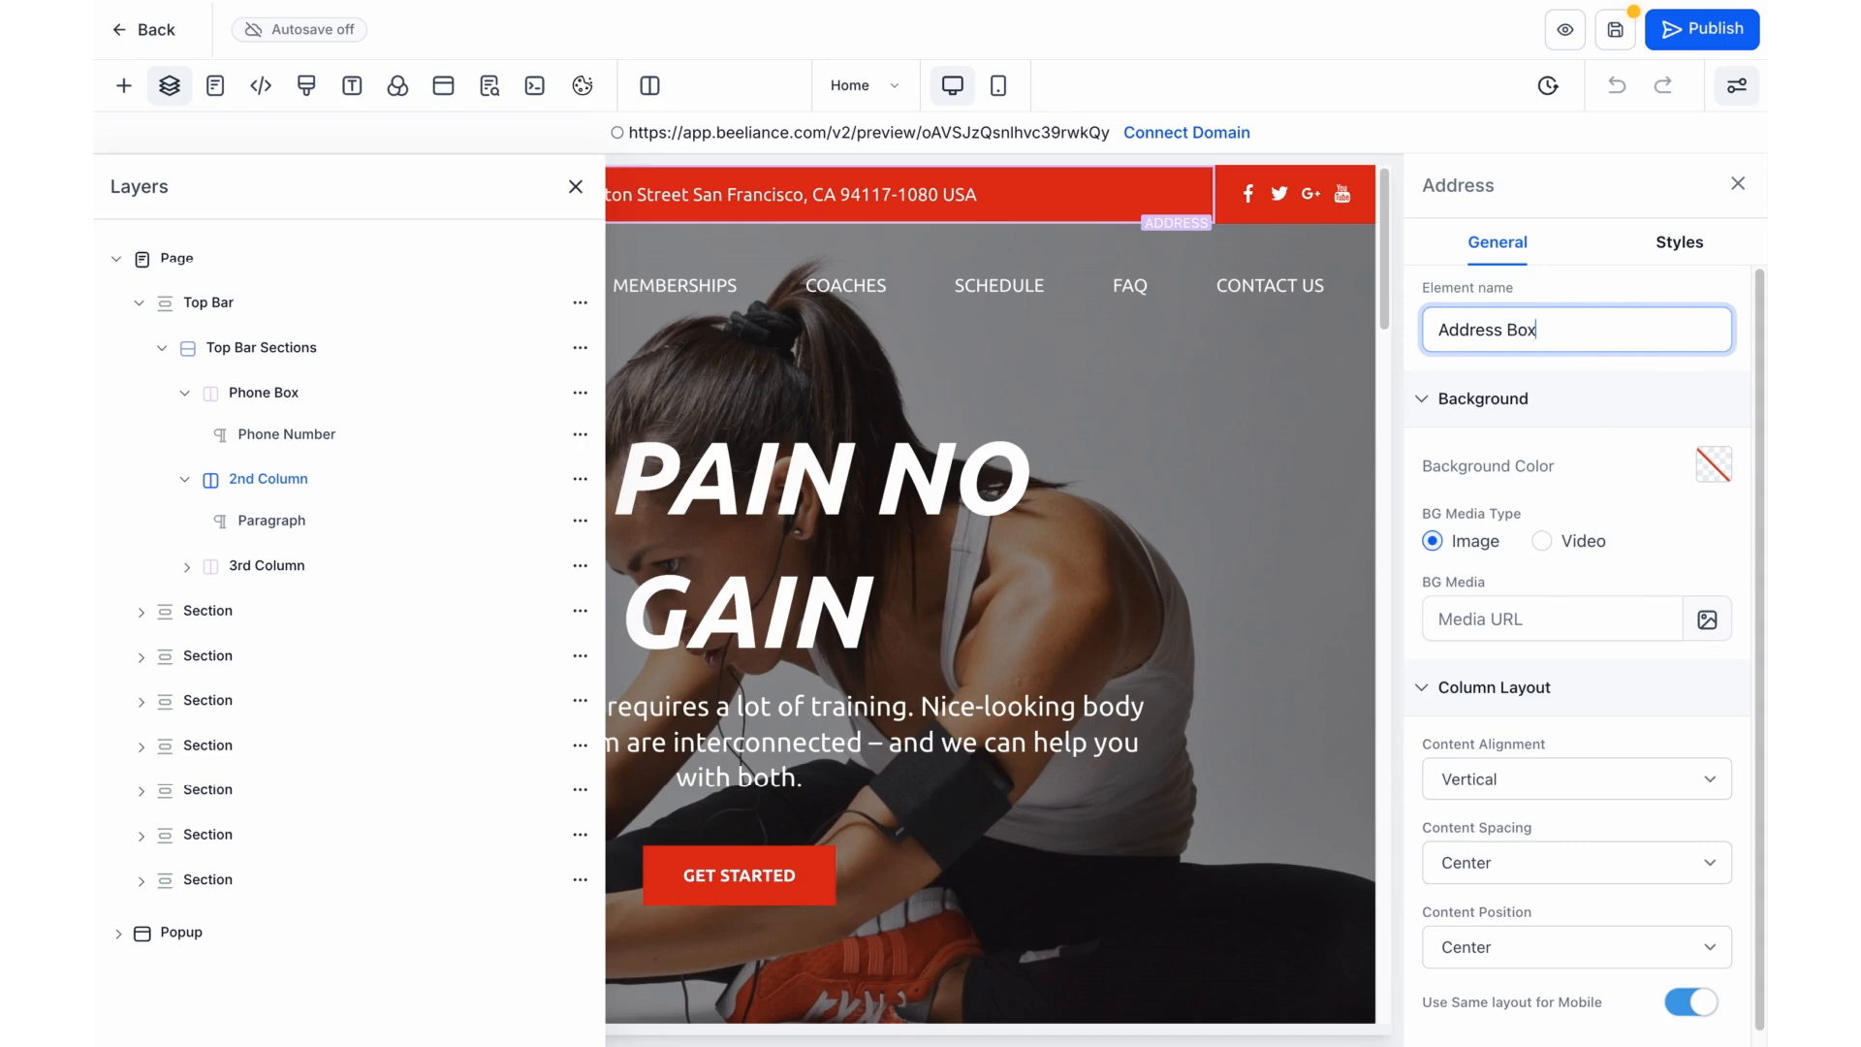
{"action": "type", "text": "ress Box"}
{"action": "key", "text": "Return"}
Rename the paragraph inside the Address Box column as "Address".
{"action": "left_click", "coordinate": [250, 524]}
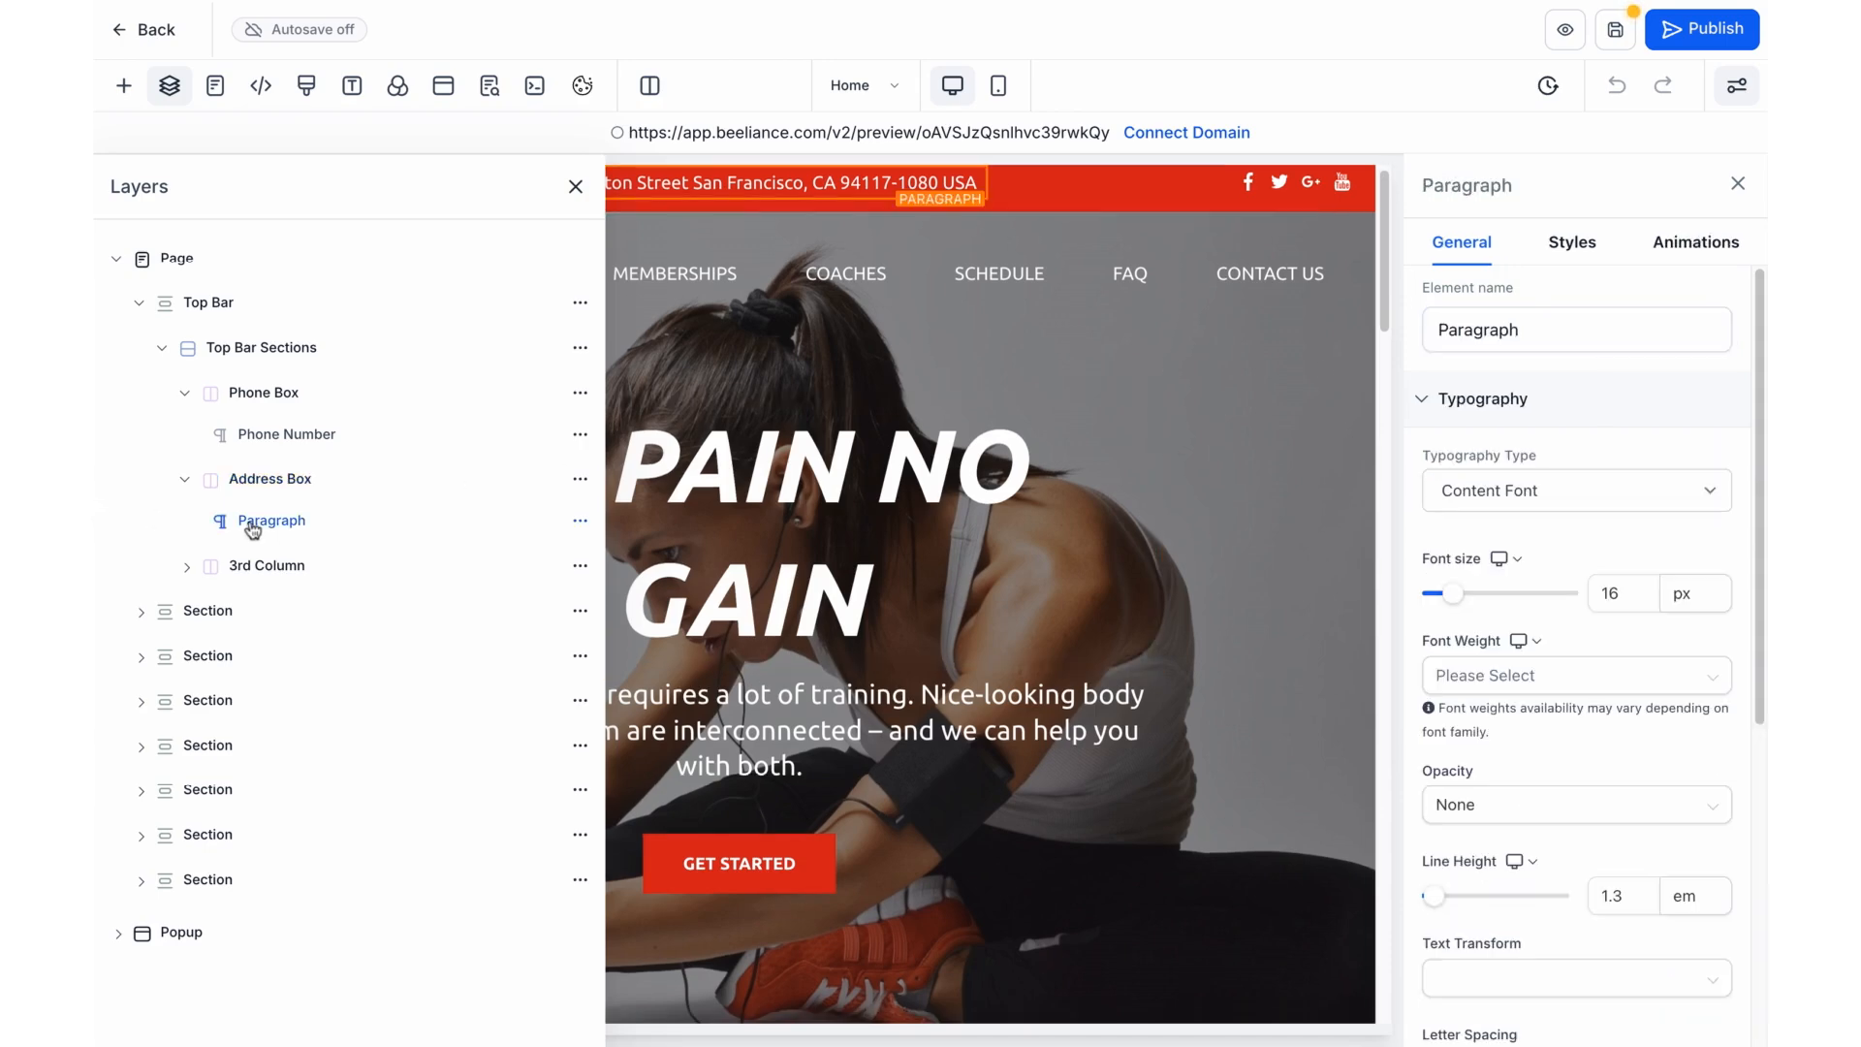
{"action": "double_click", "coordinate": [1534, 326]}
{"action": "type", "text": "Address"}
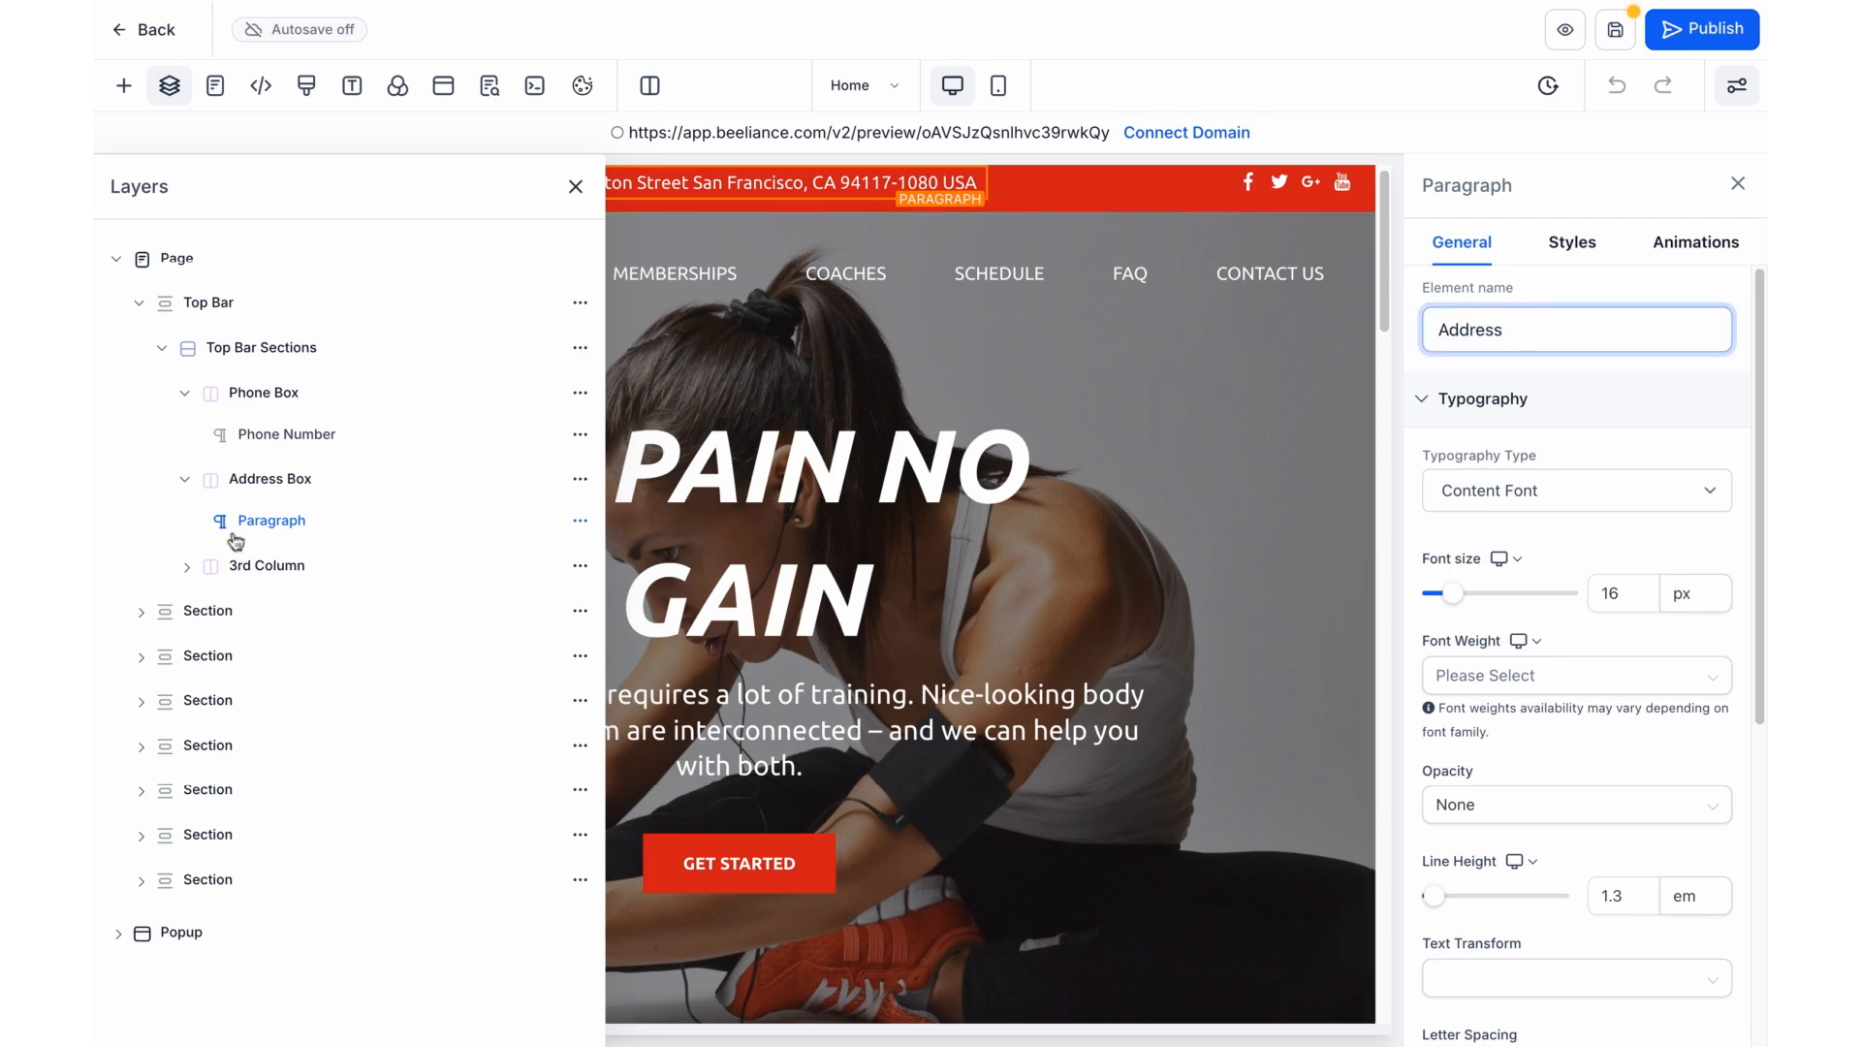
{"action": "key", "text": "Return"}
Rename the third column in the Top Bar Sections row as "Social Icons Box".
{"action": "left_click", "coordinate": [240, 570]}
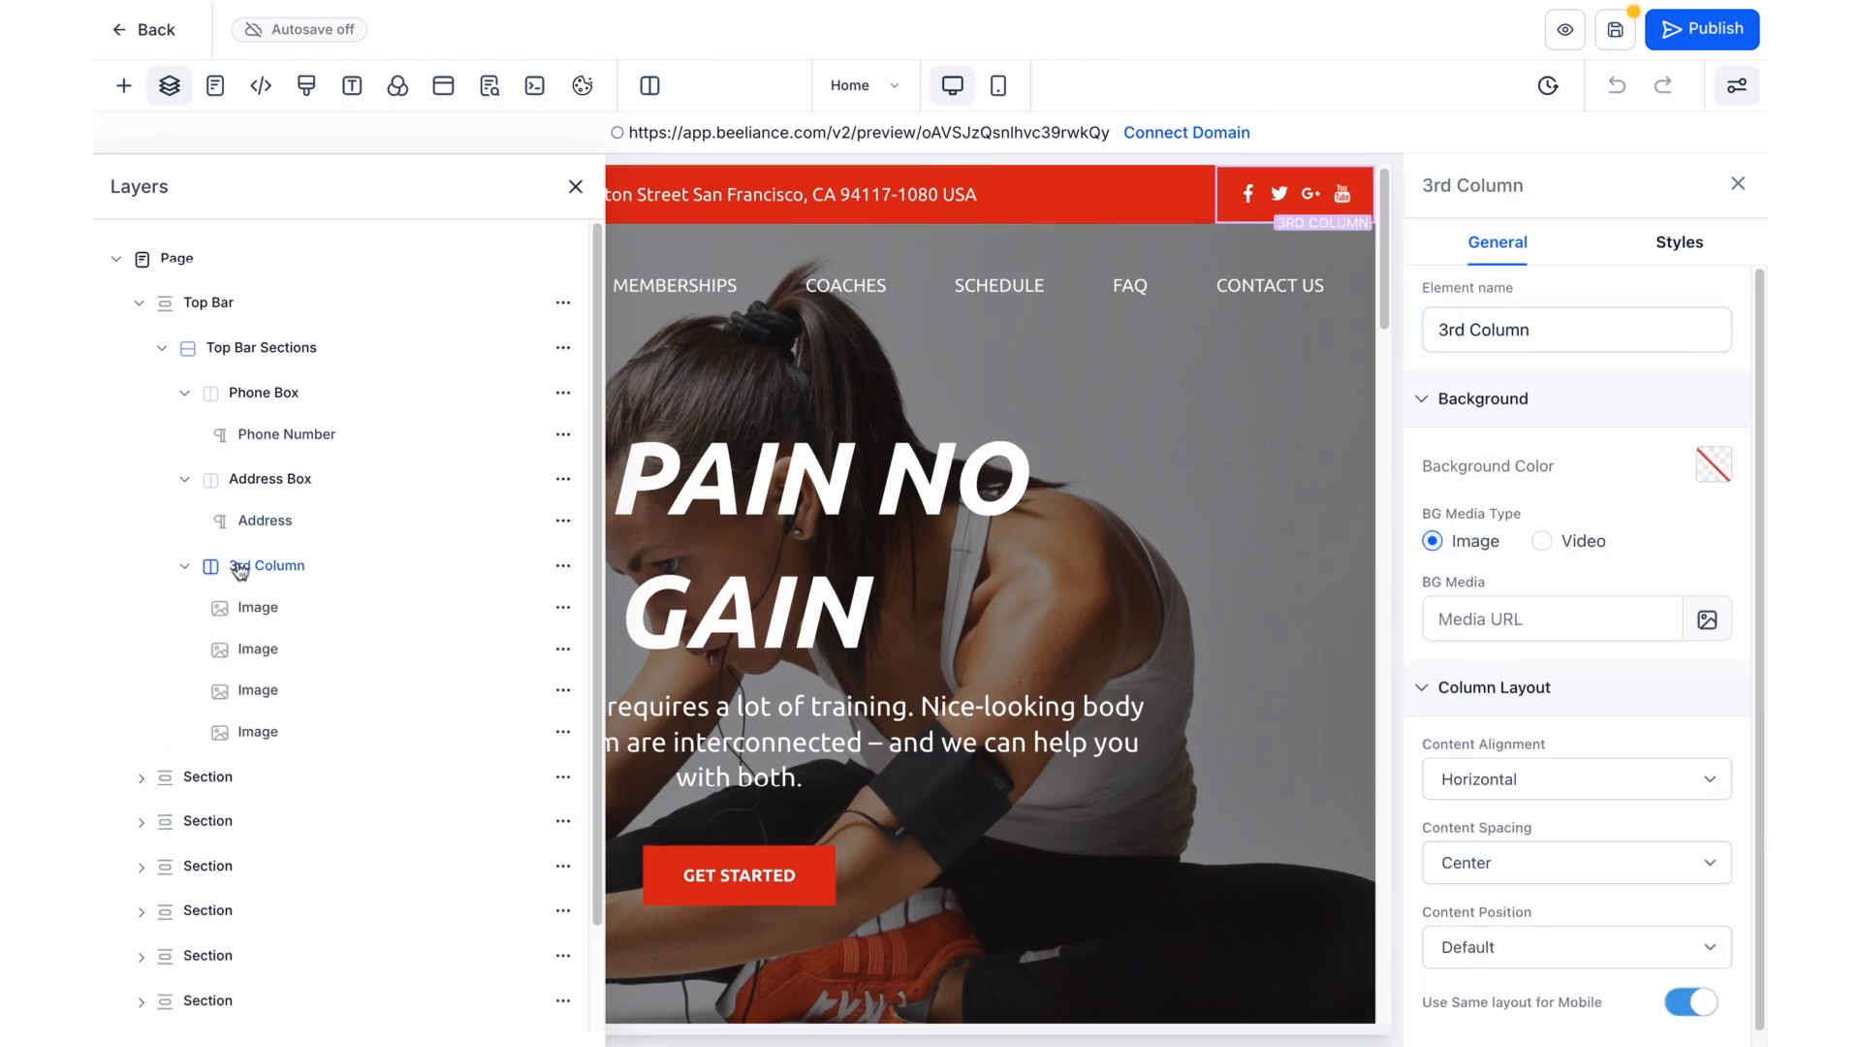
{"action": "triple_click", "coordinate": [1591, 327]}
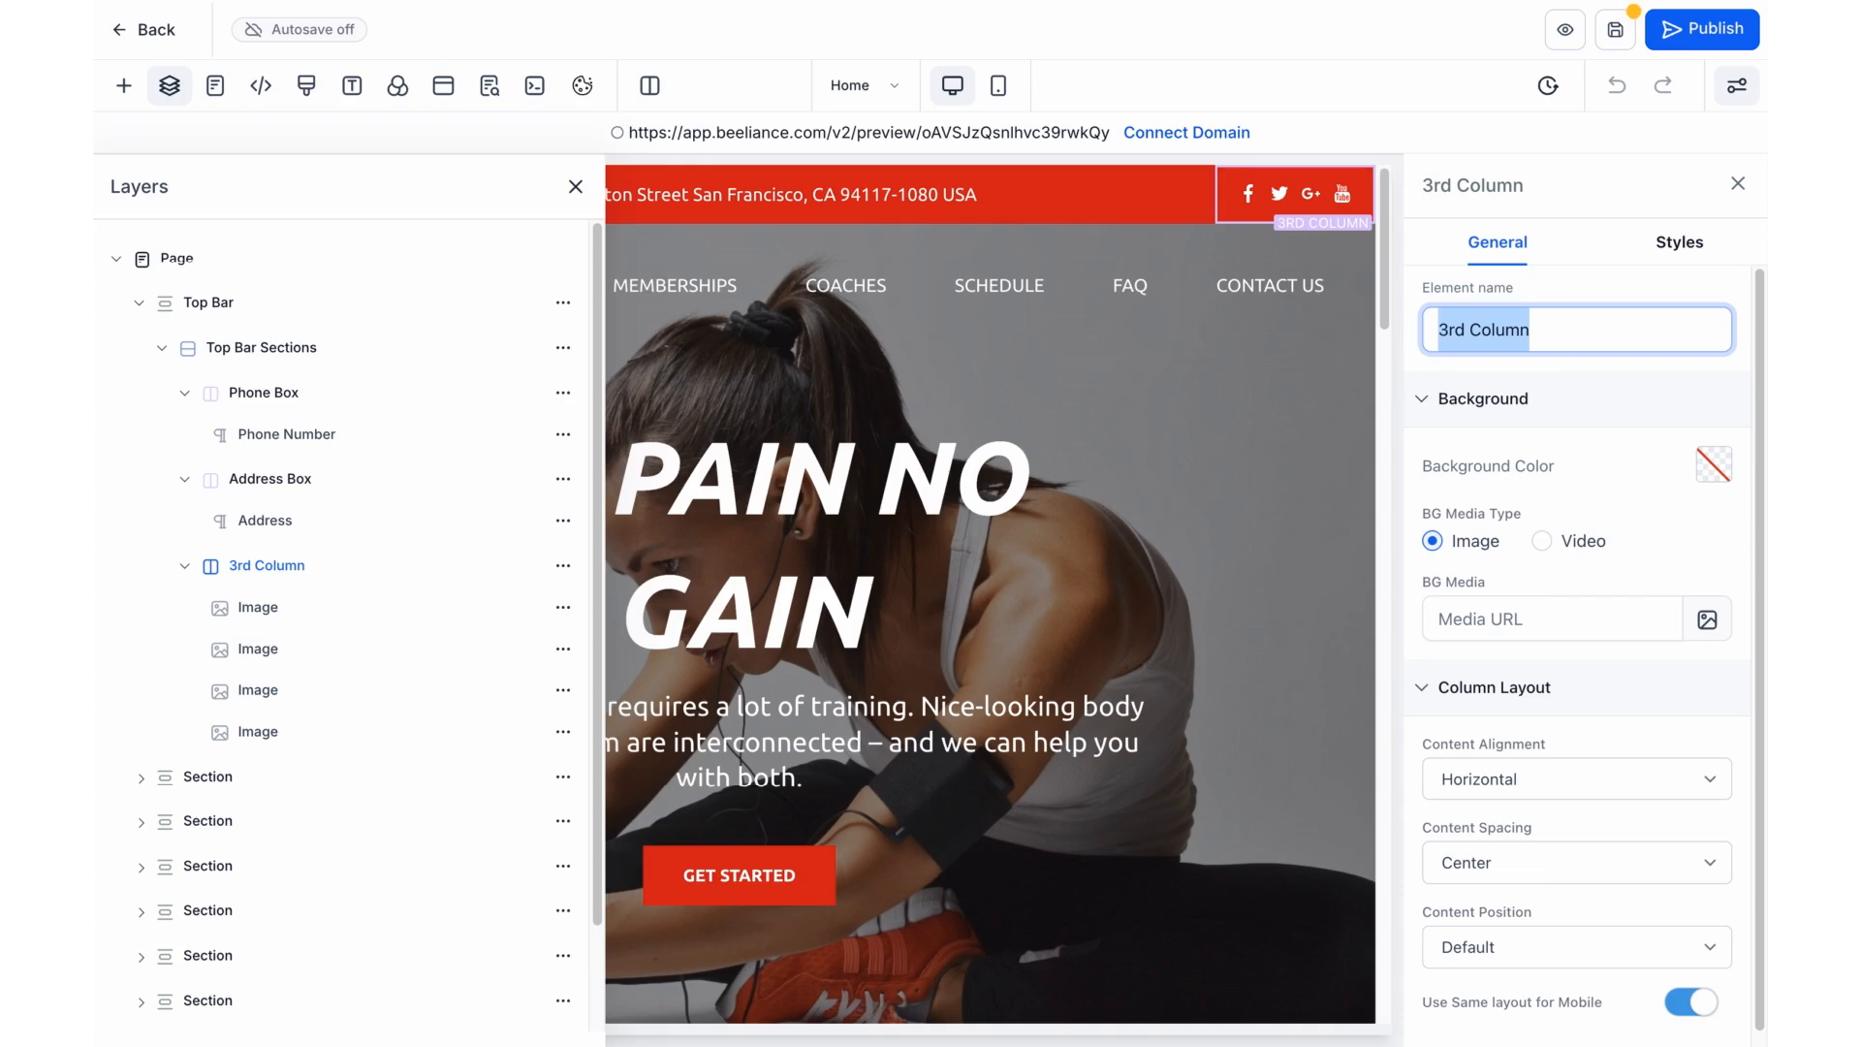
{"action": "type", "text": "Social Icons Box"}
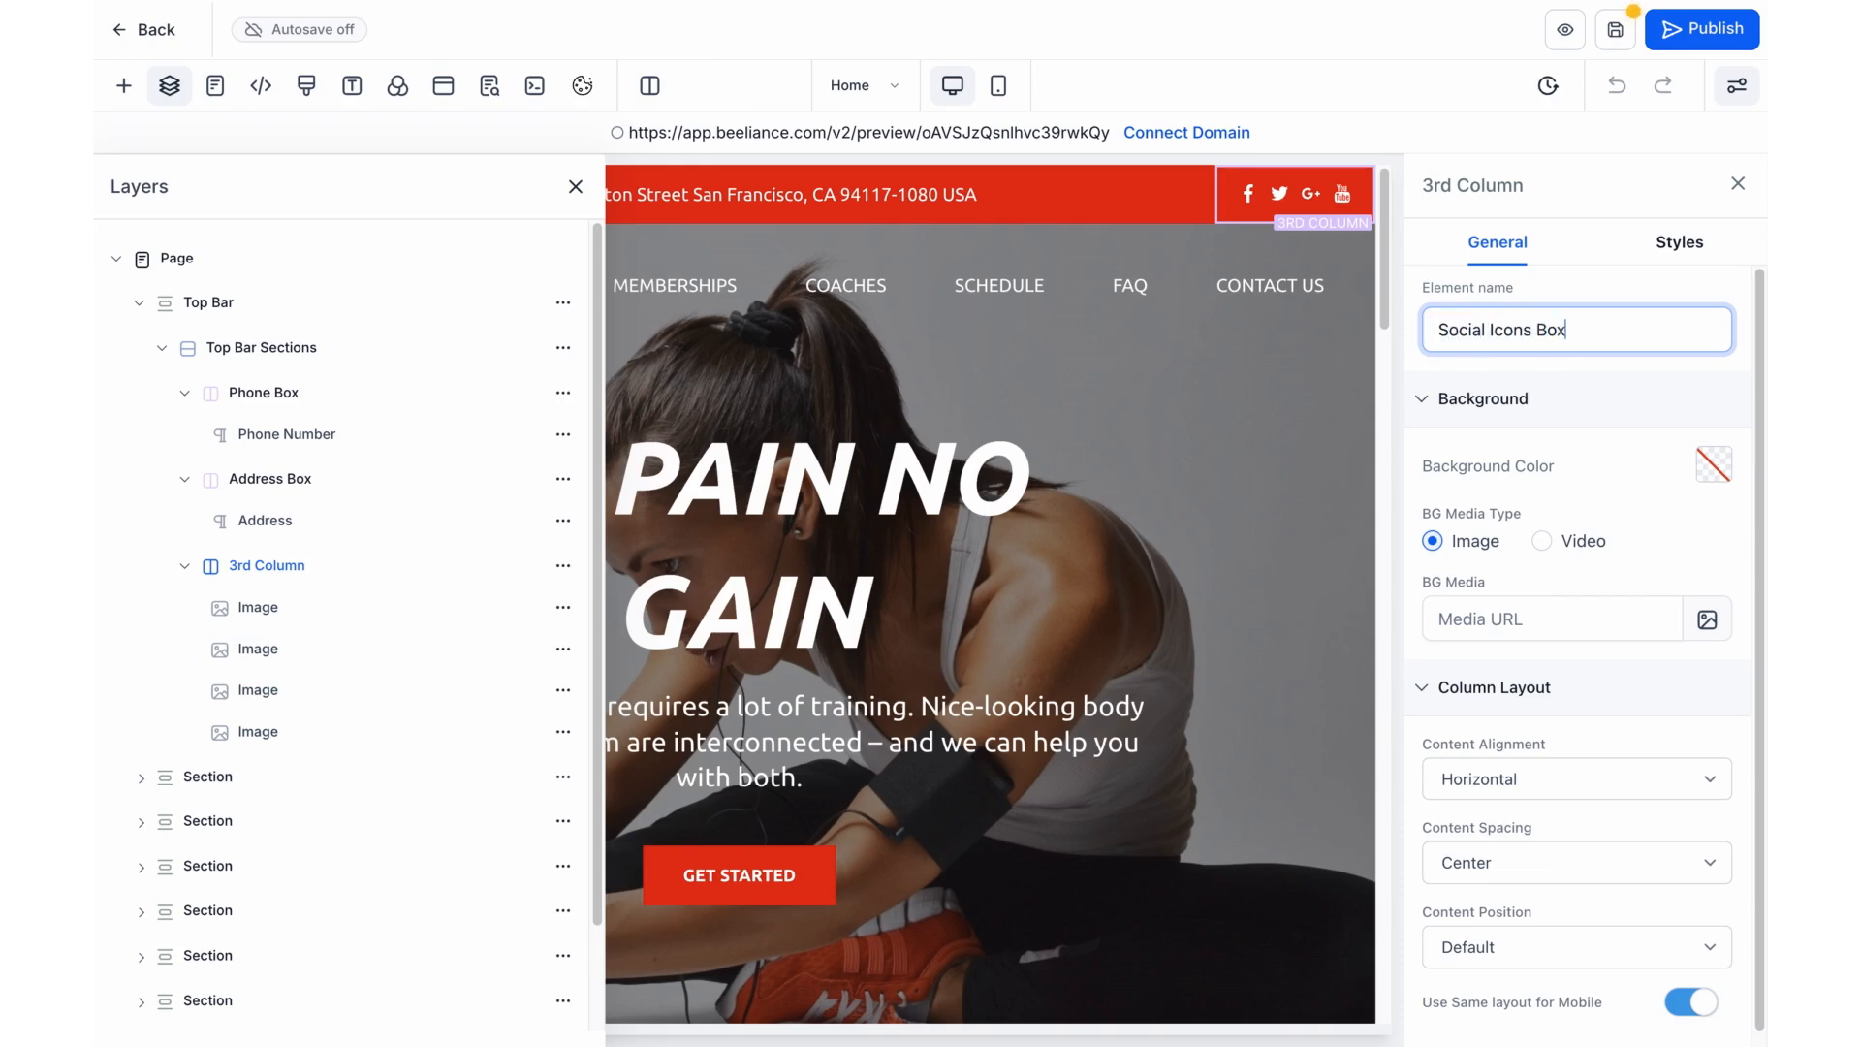
Rename the first image inside the Social Icons Box as "Facebook Social Icon".
{"action": "left_click", "coordinate": [254, 608]}
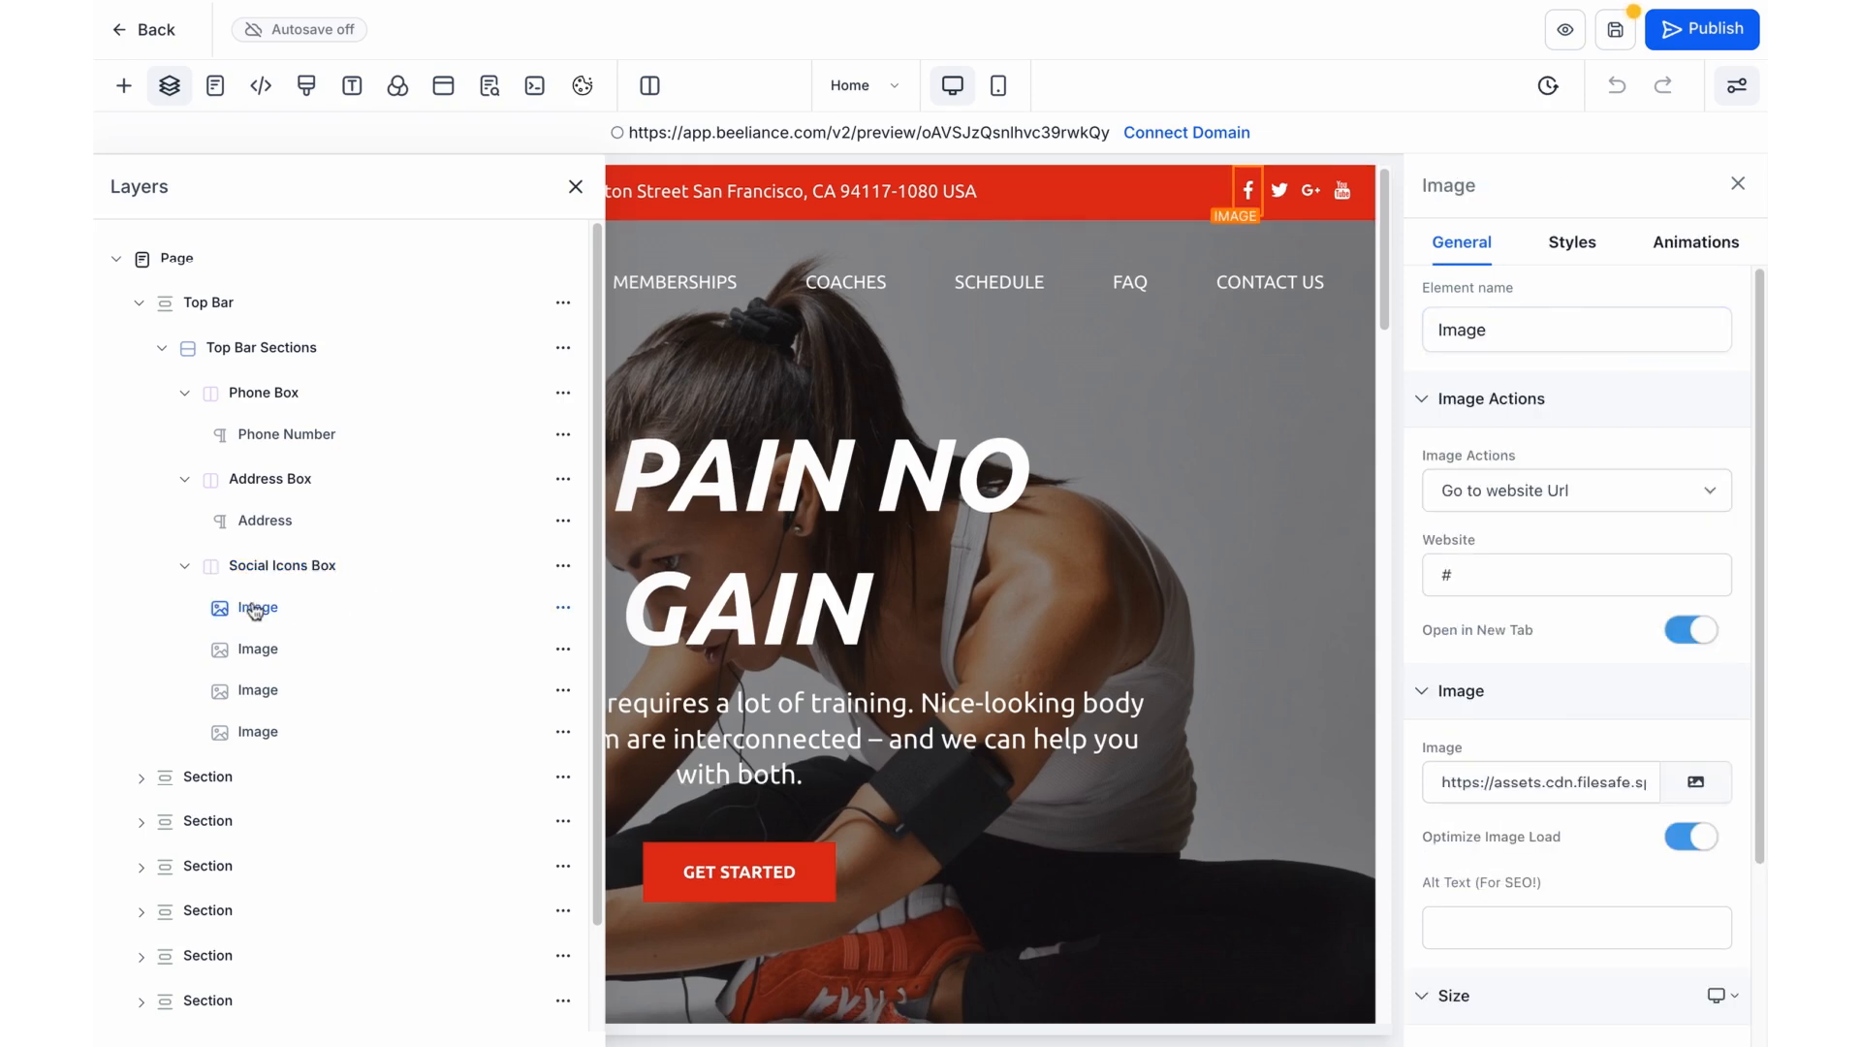
{"action": "triple_click", "coordinate": [1502, 328]}
{"action": "type", "text": "F"}
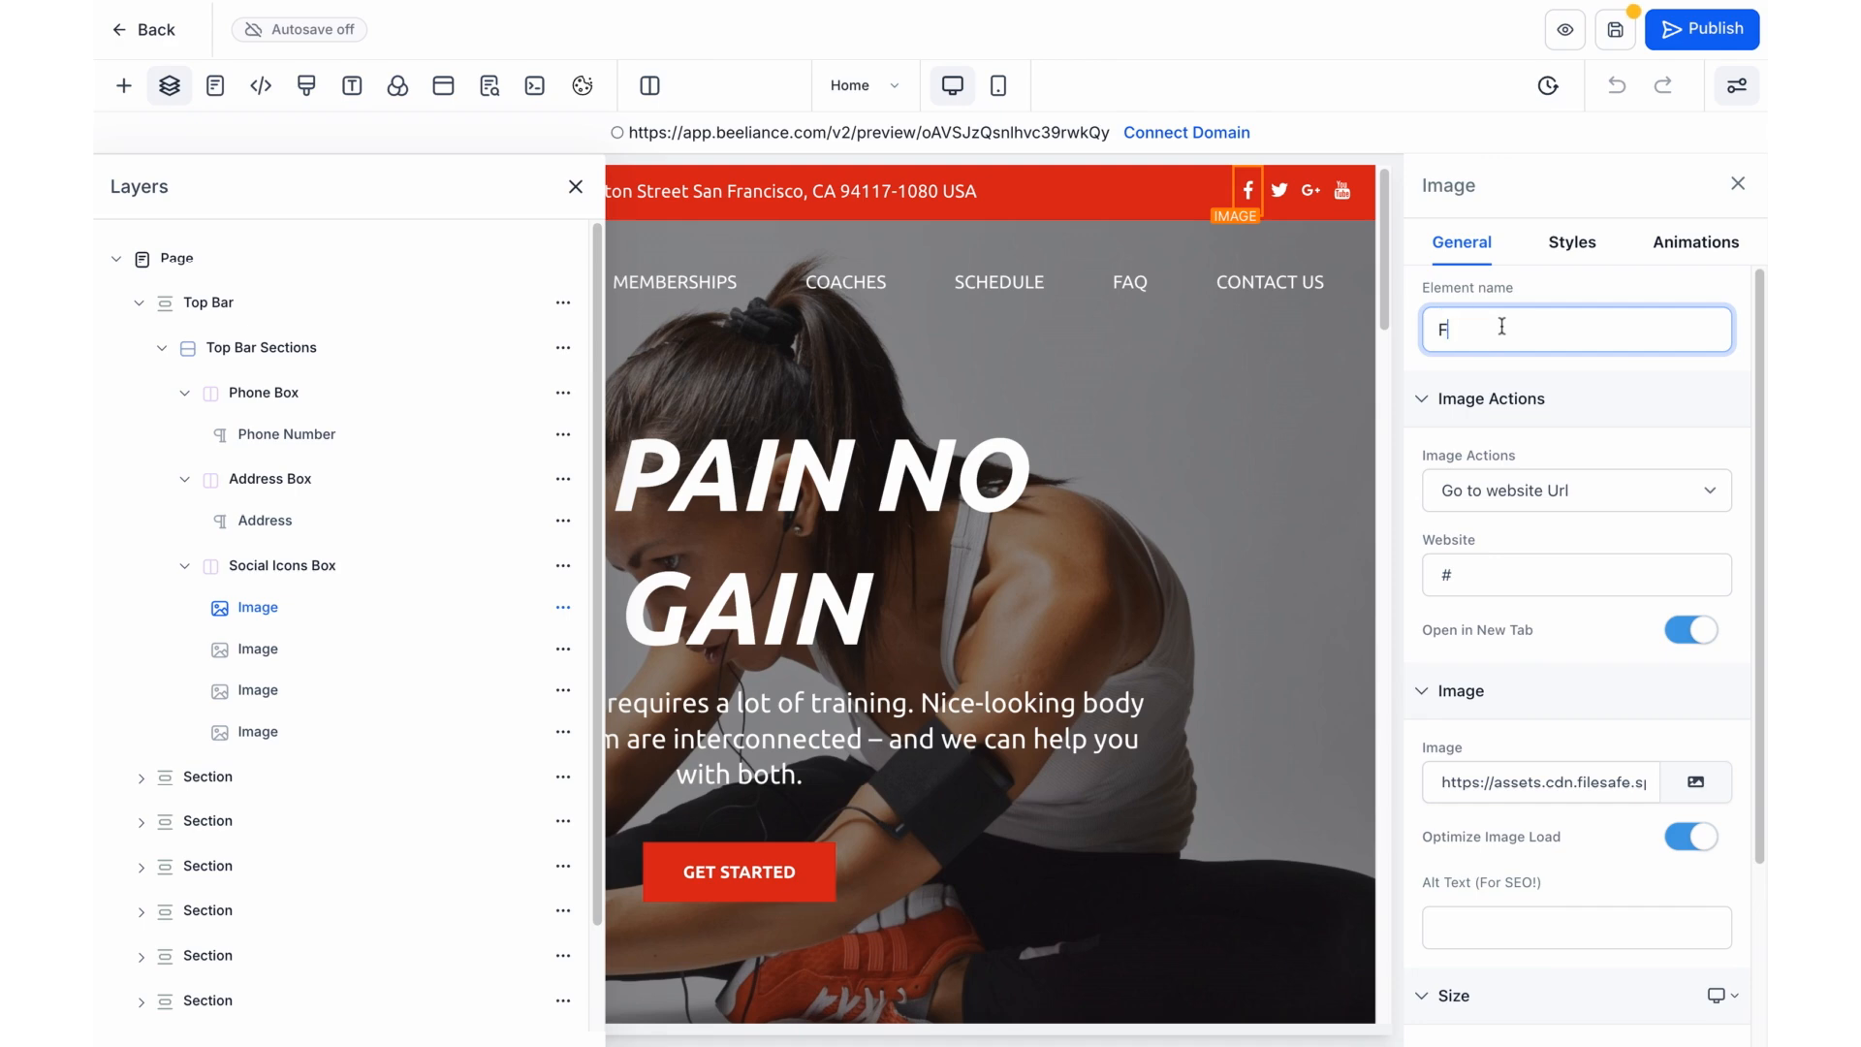
{"action": "type", "text": "acebook Social Icon"}
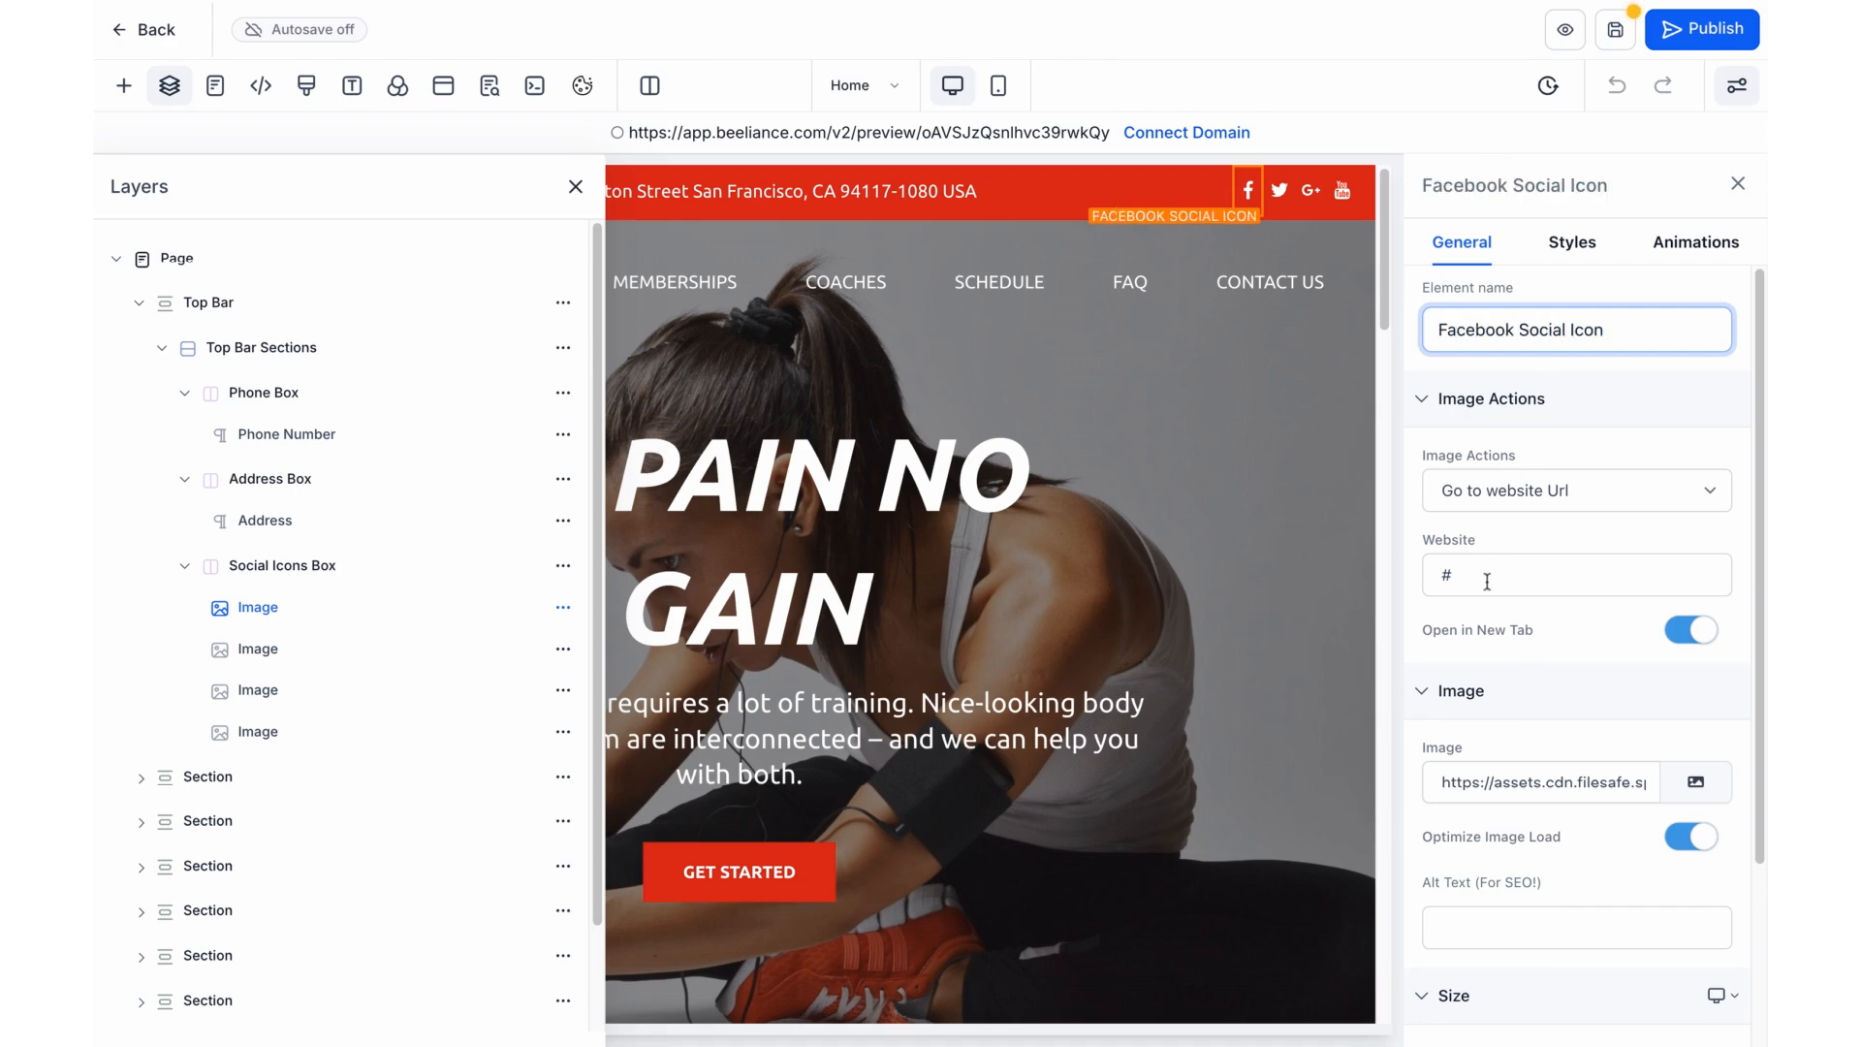
{"action": "triple_click", "coordinate": [1483, 575]}
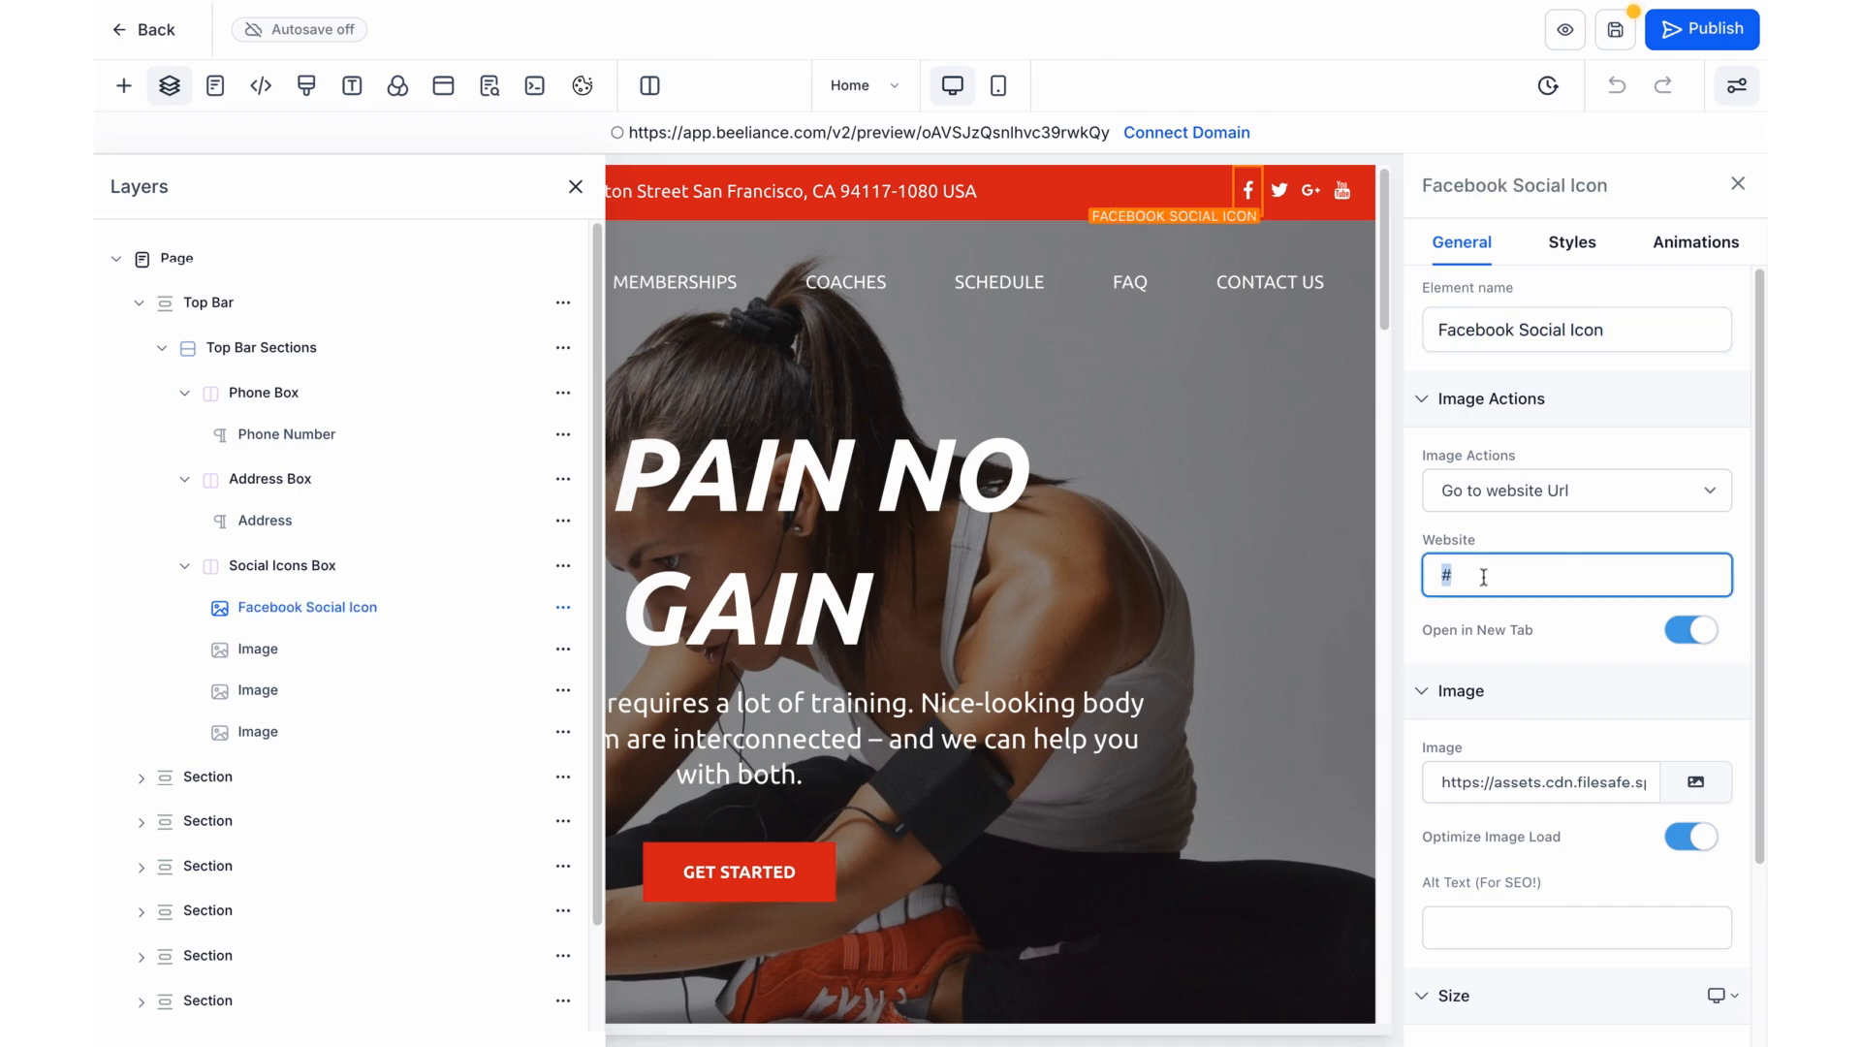
{"action": "type", "text": "www.facebook.com/noodlecut"}
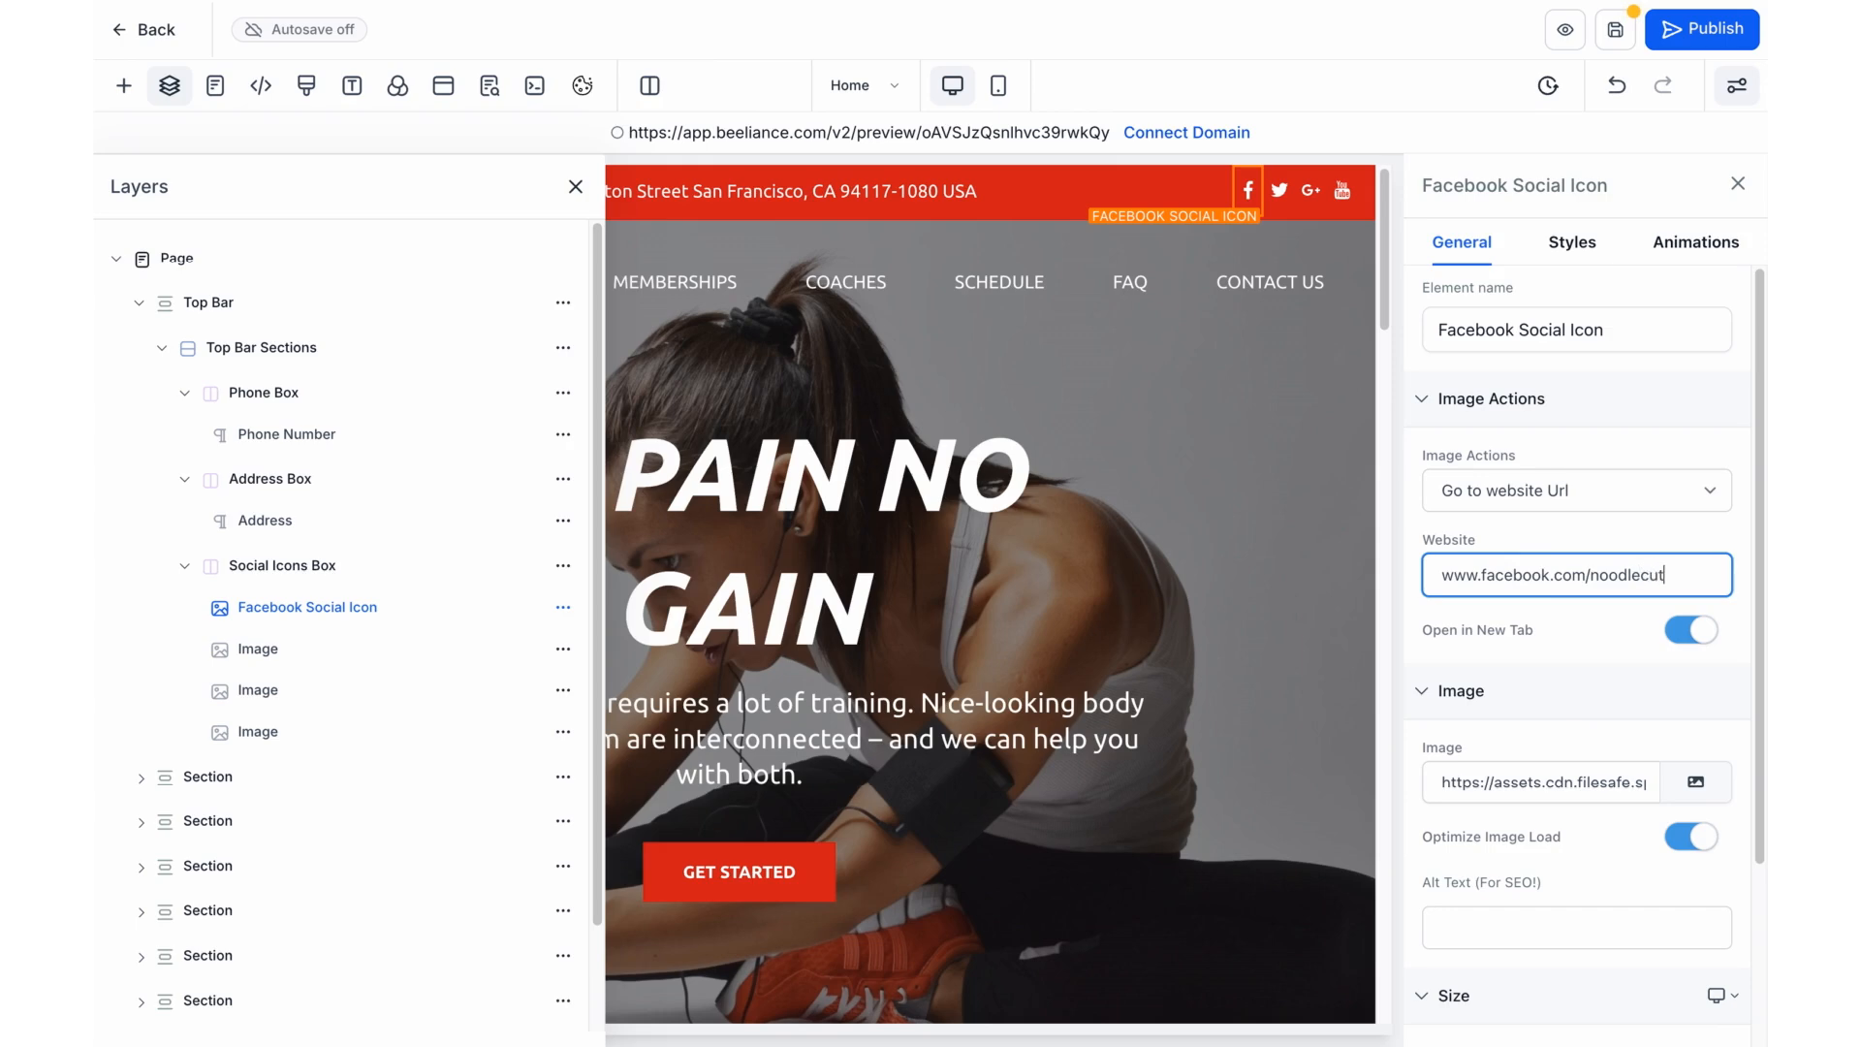
{"action": "type", "text": "sfitness"}
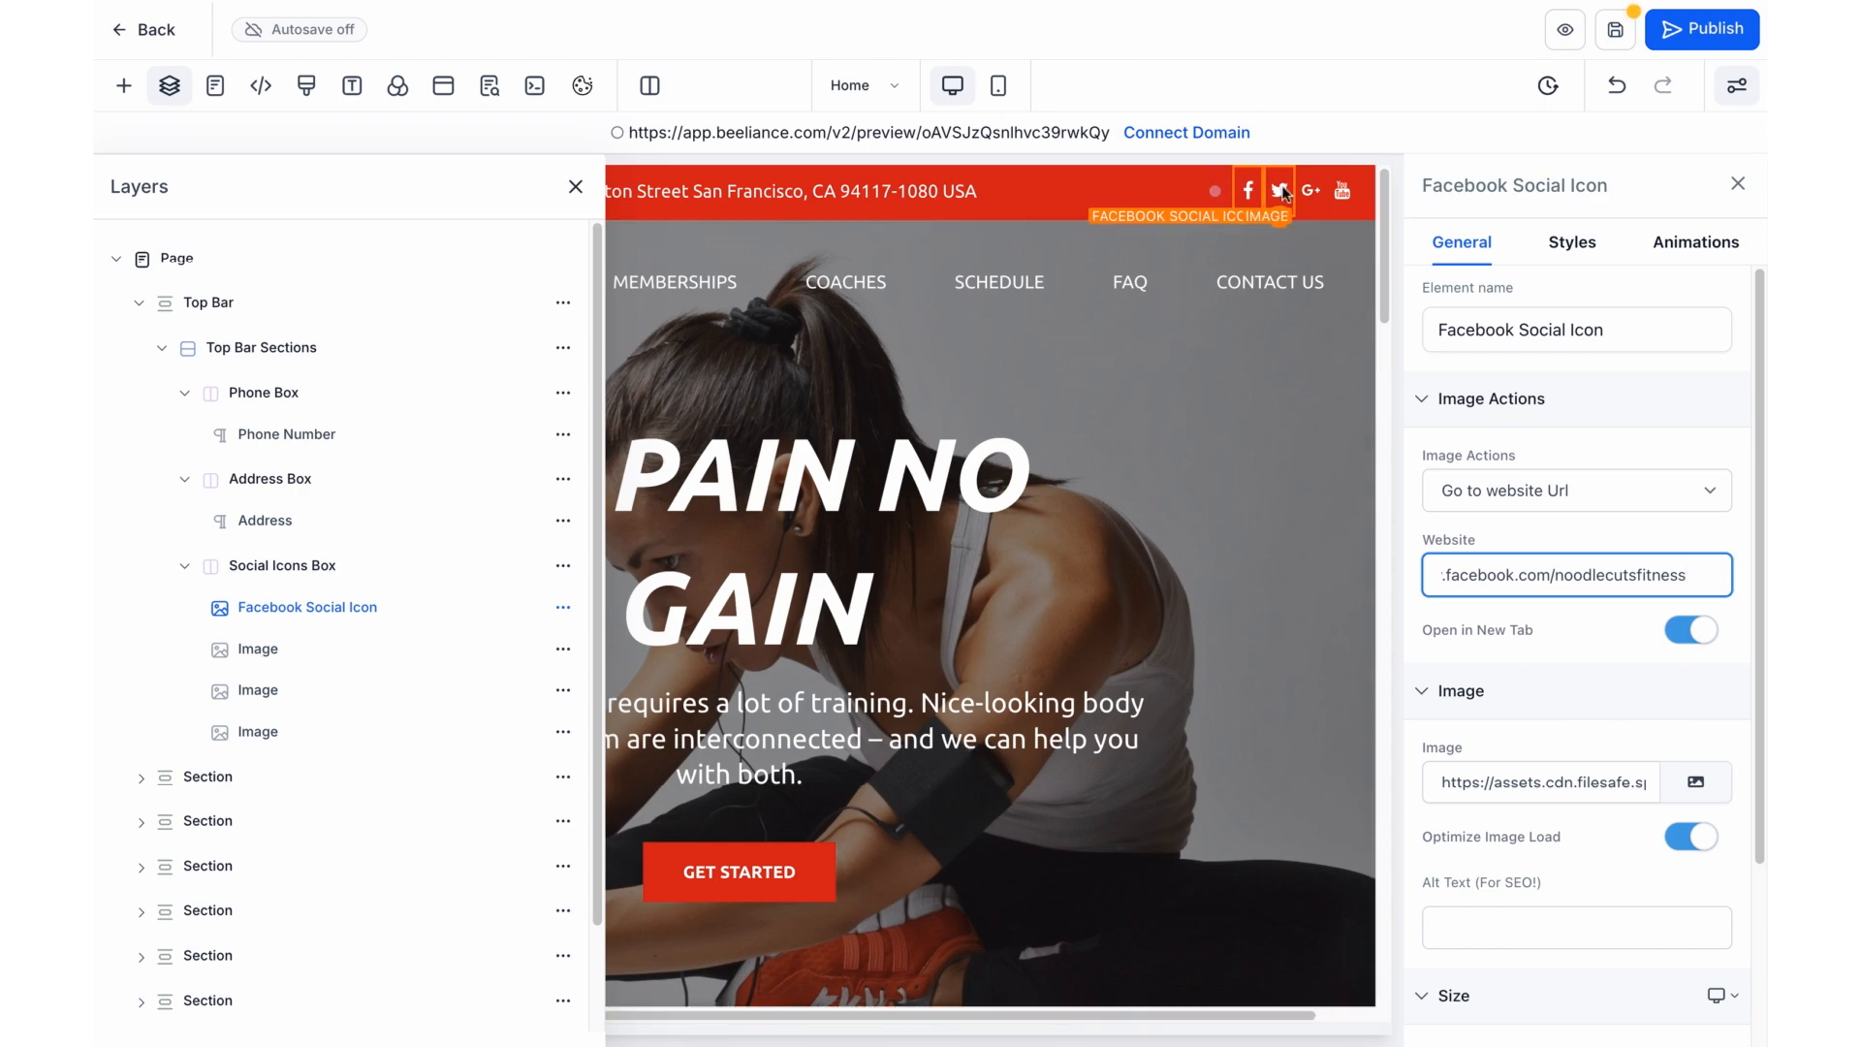
Delete the Twitter icon image from the Social Icons Box and confirm the deletion.
{"action": "left_click", "coordinate": [1285, 196]}
{"action": "left_click", "coordinate": [1308, 189]}
{"action": "left_click", "coordinate": [1343, 190]}
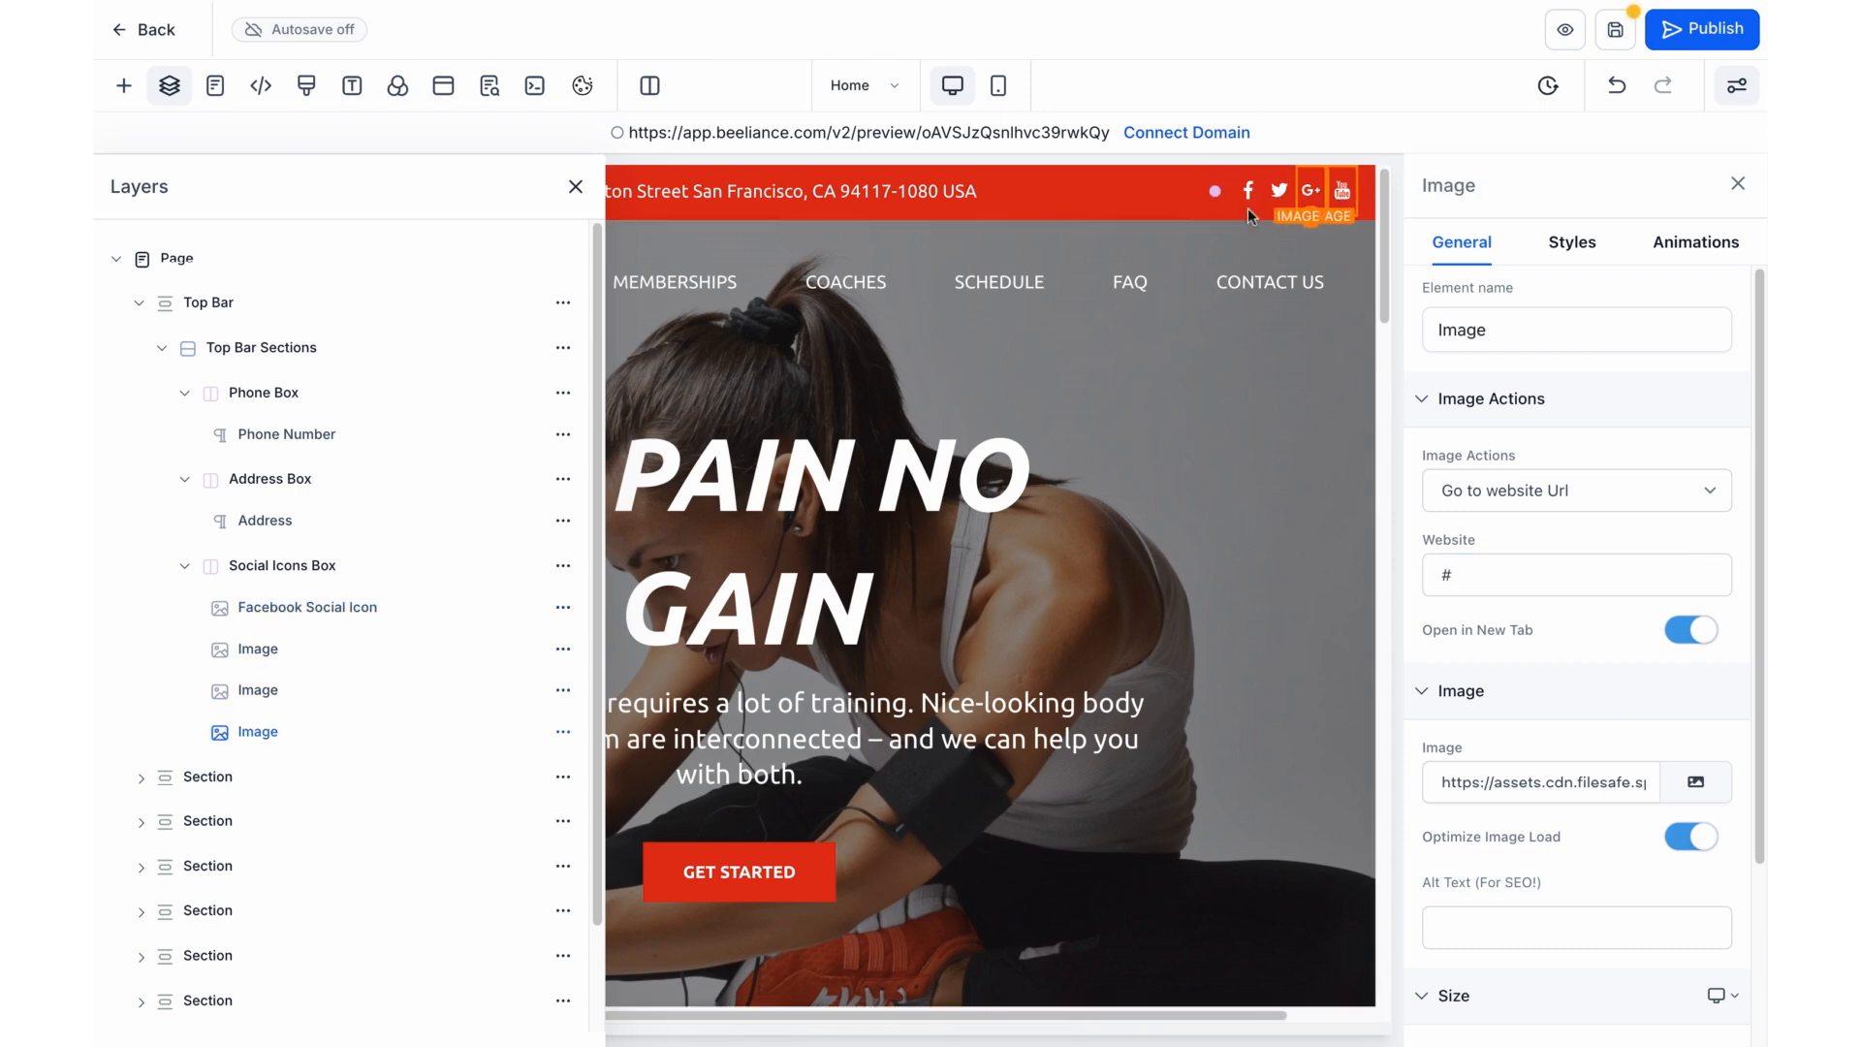
{"action": "left_click", "coordinate": [268, 659]}
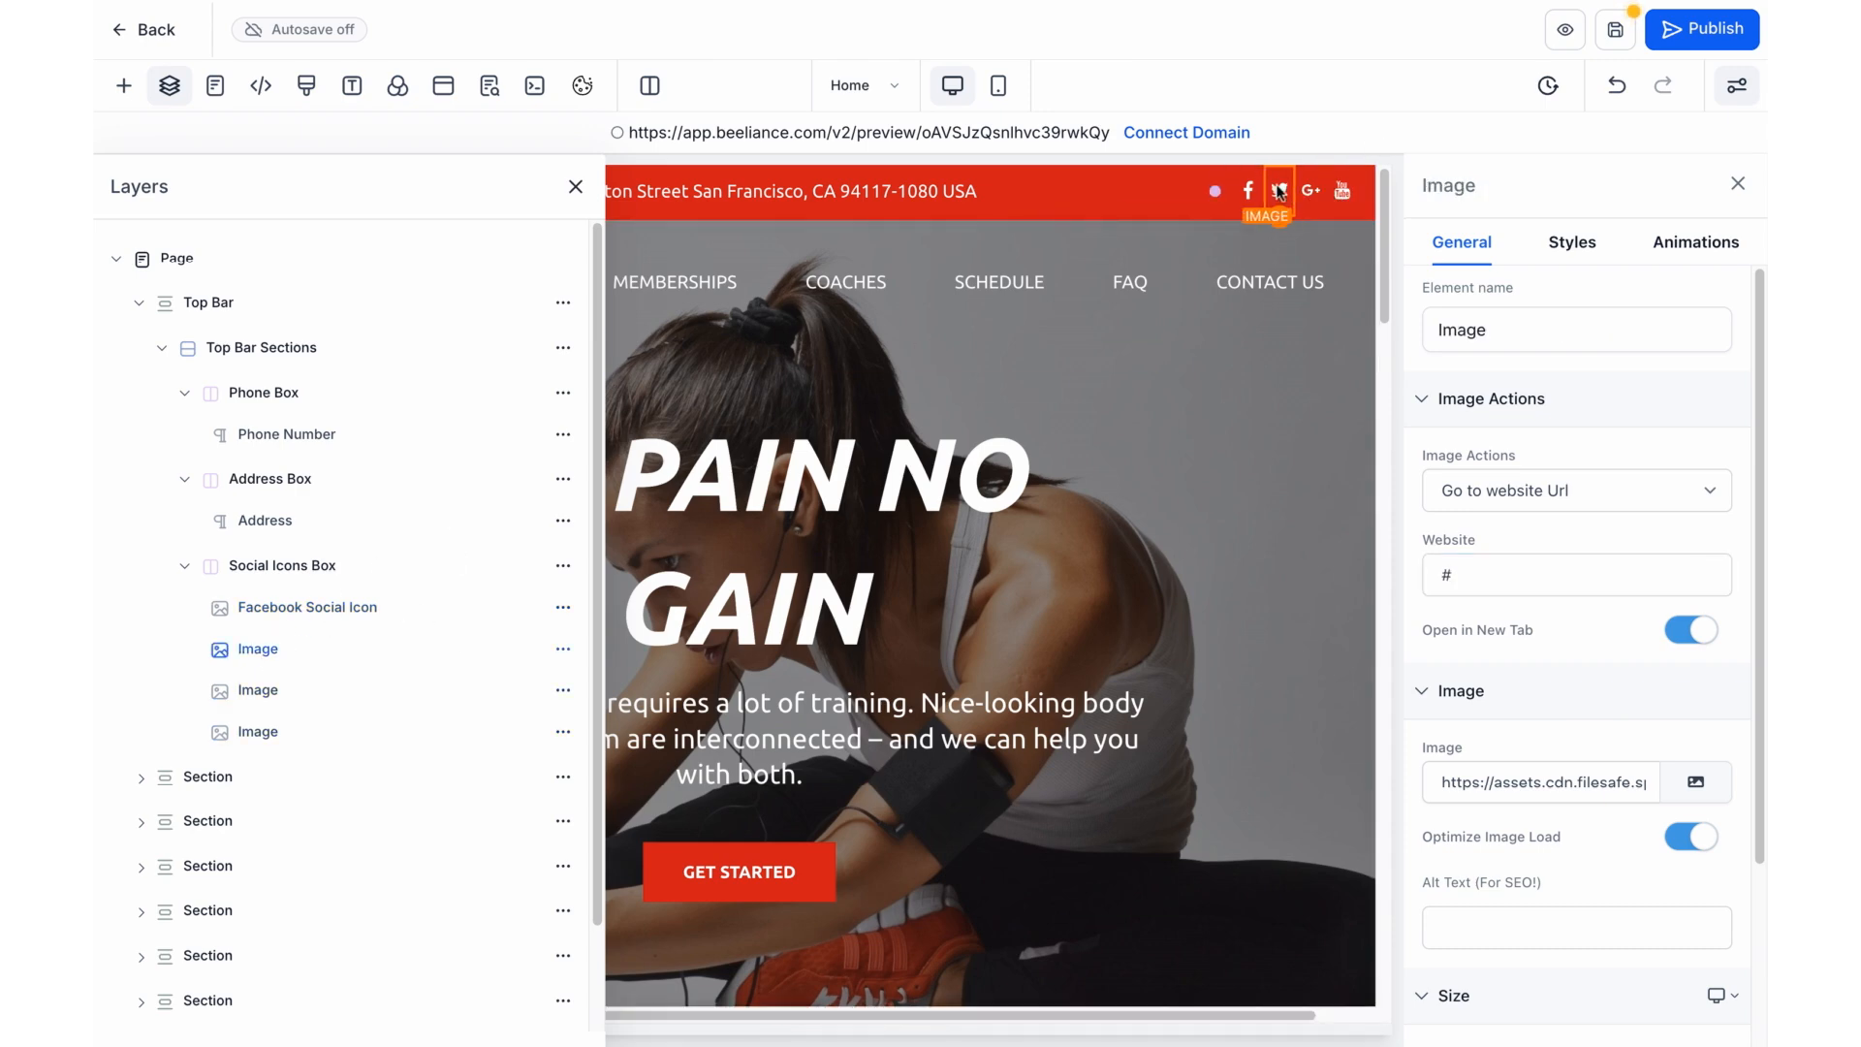
{"action": "left_click", "coordinate": [563, 649]}
{"action": "left_click", "coordinate": [563, 606]}
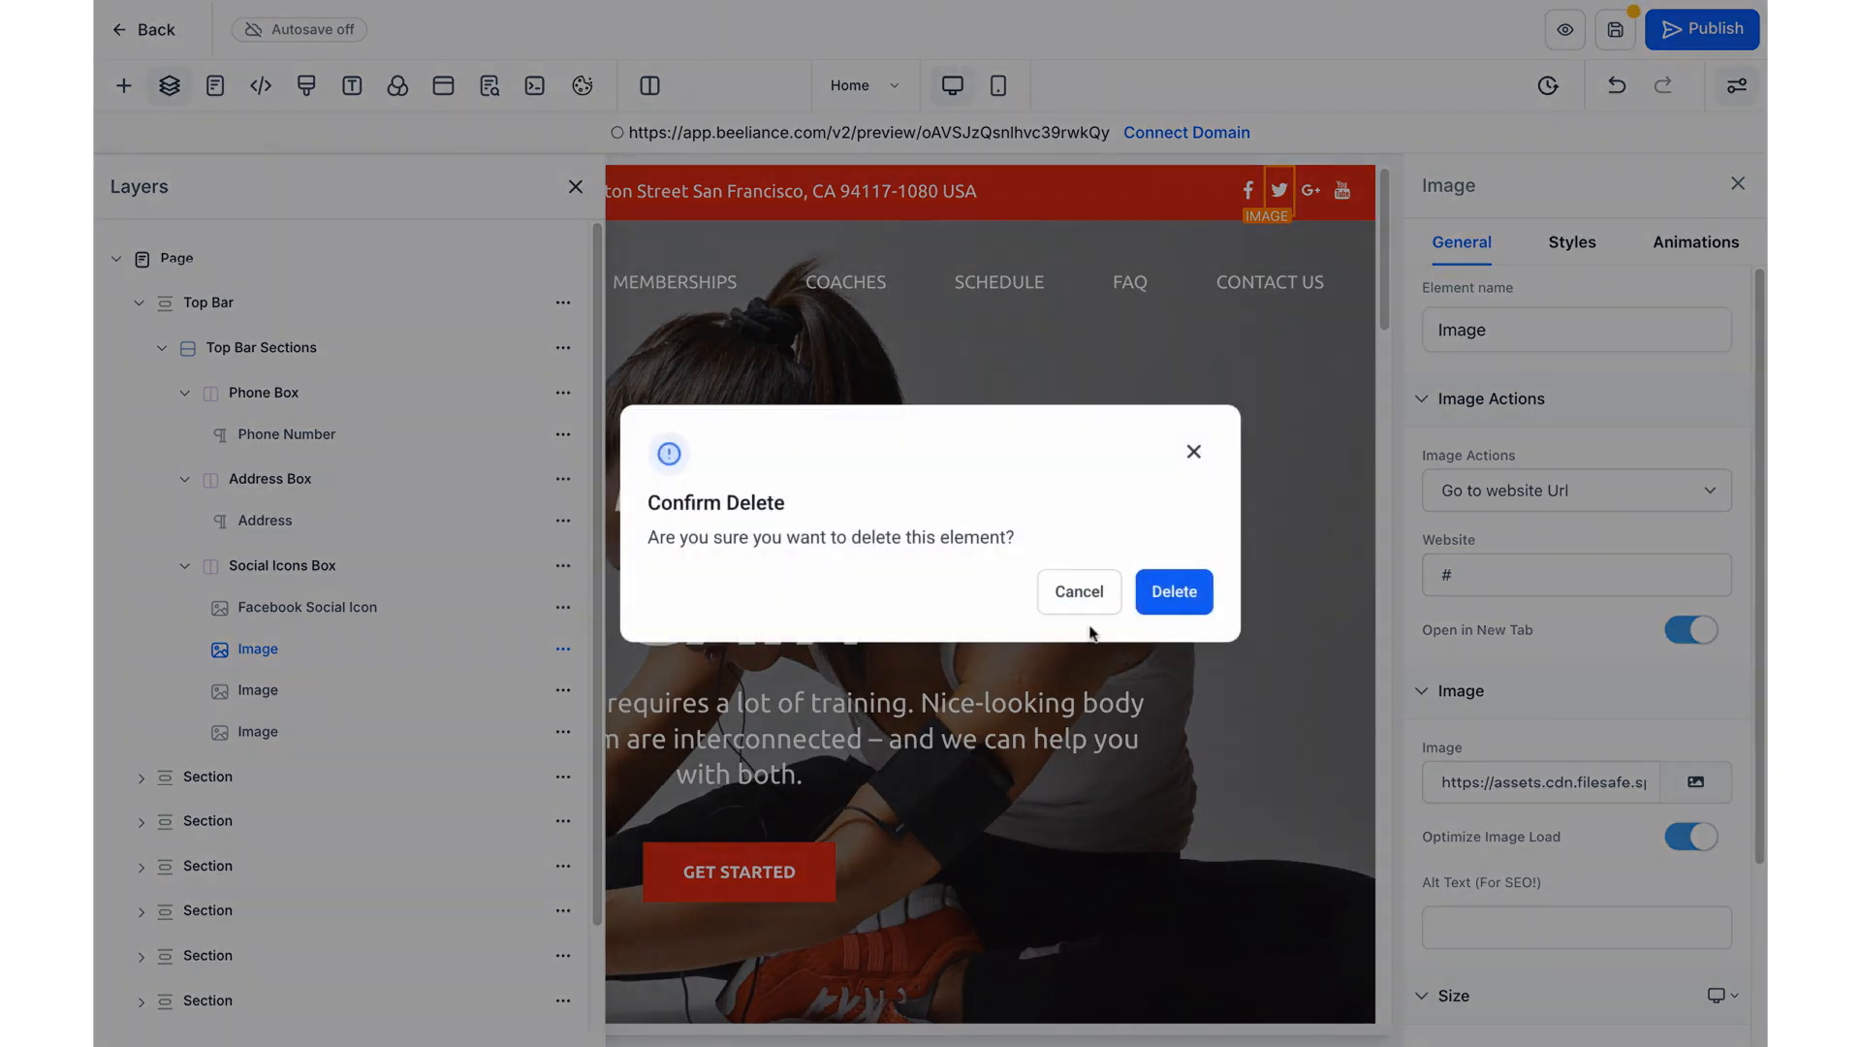
{"action": "left_click", "coordinate": [1176, 588]}
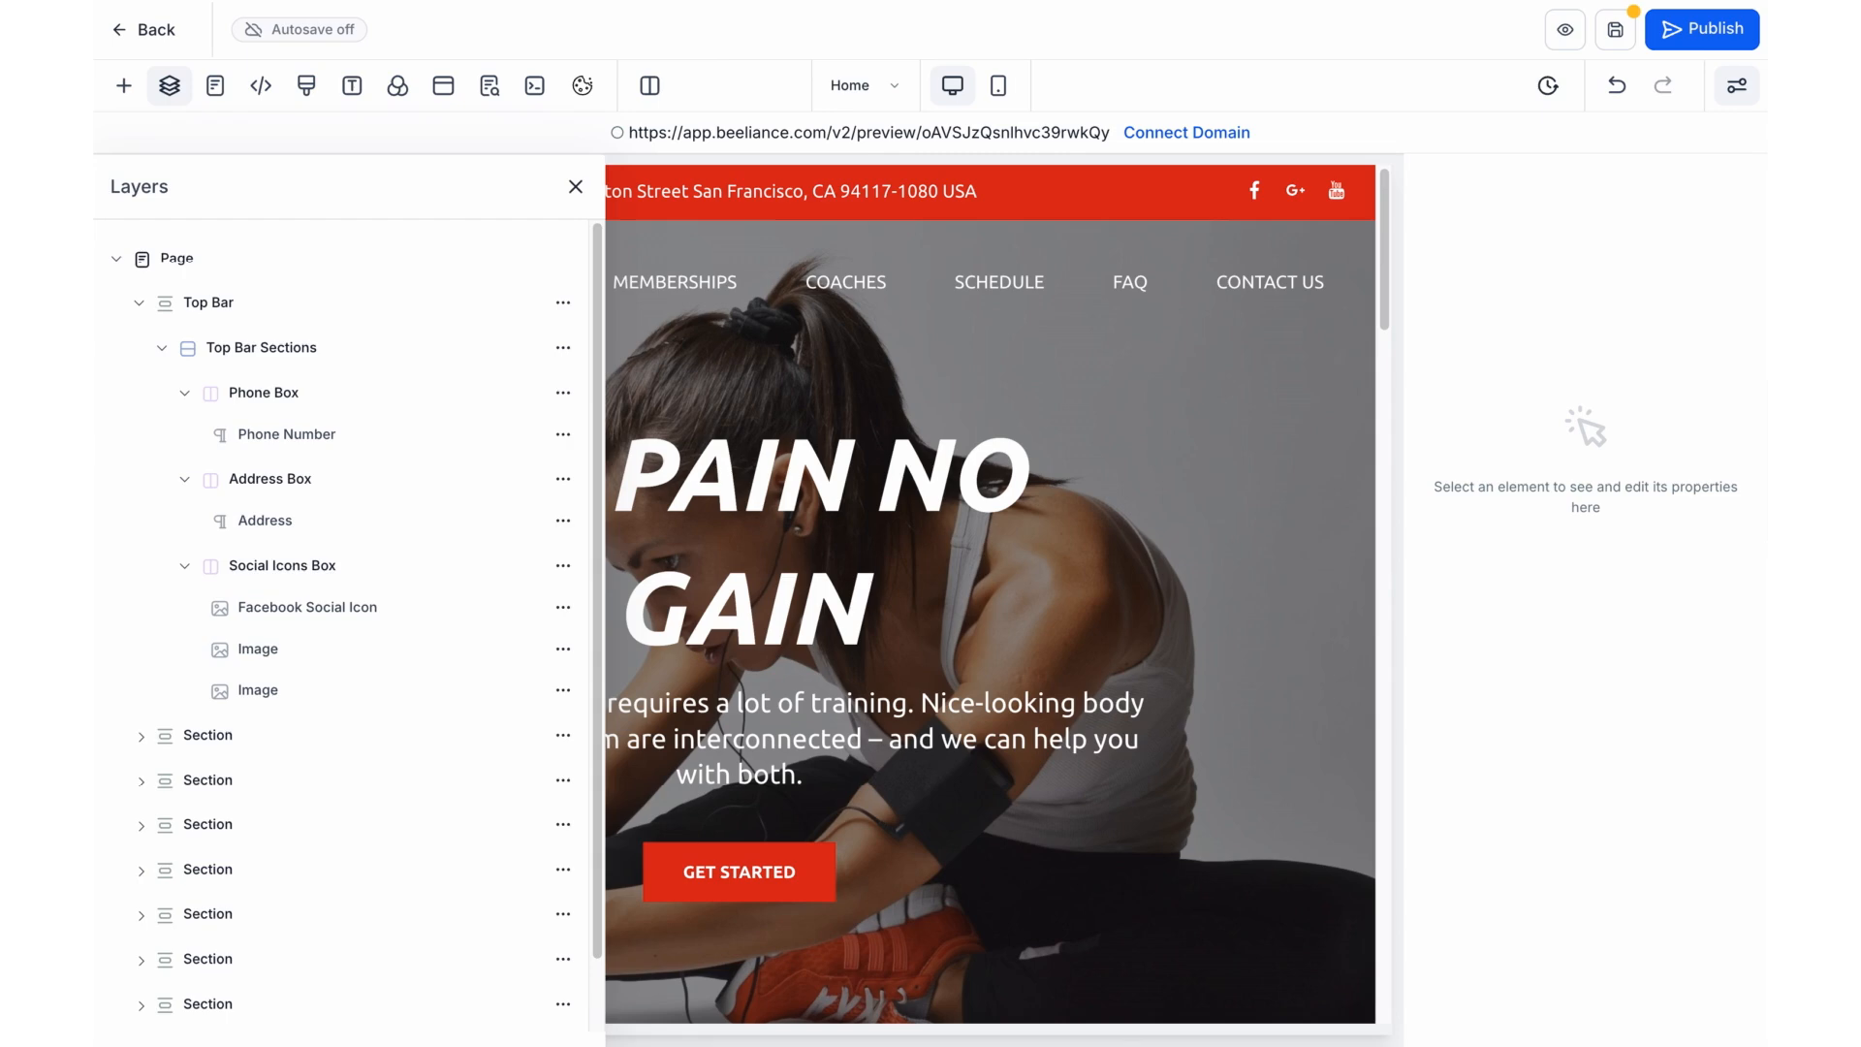
Close the layers list and replace the phone number text in the page's top bar with the gym's phone number.
{"action": "left_click", "coordinate": [575, 186]}
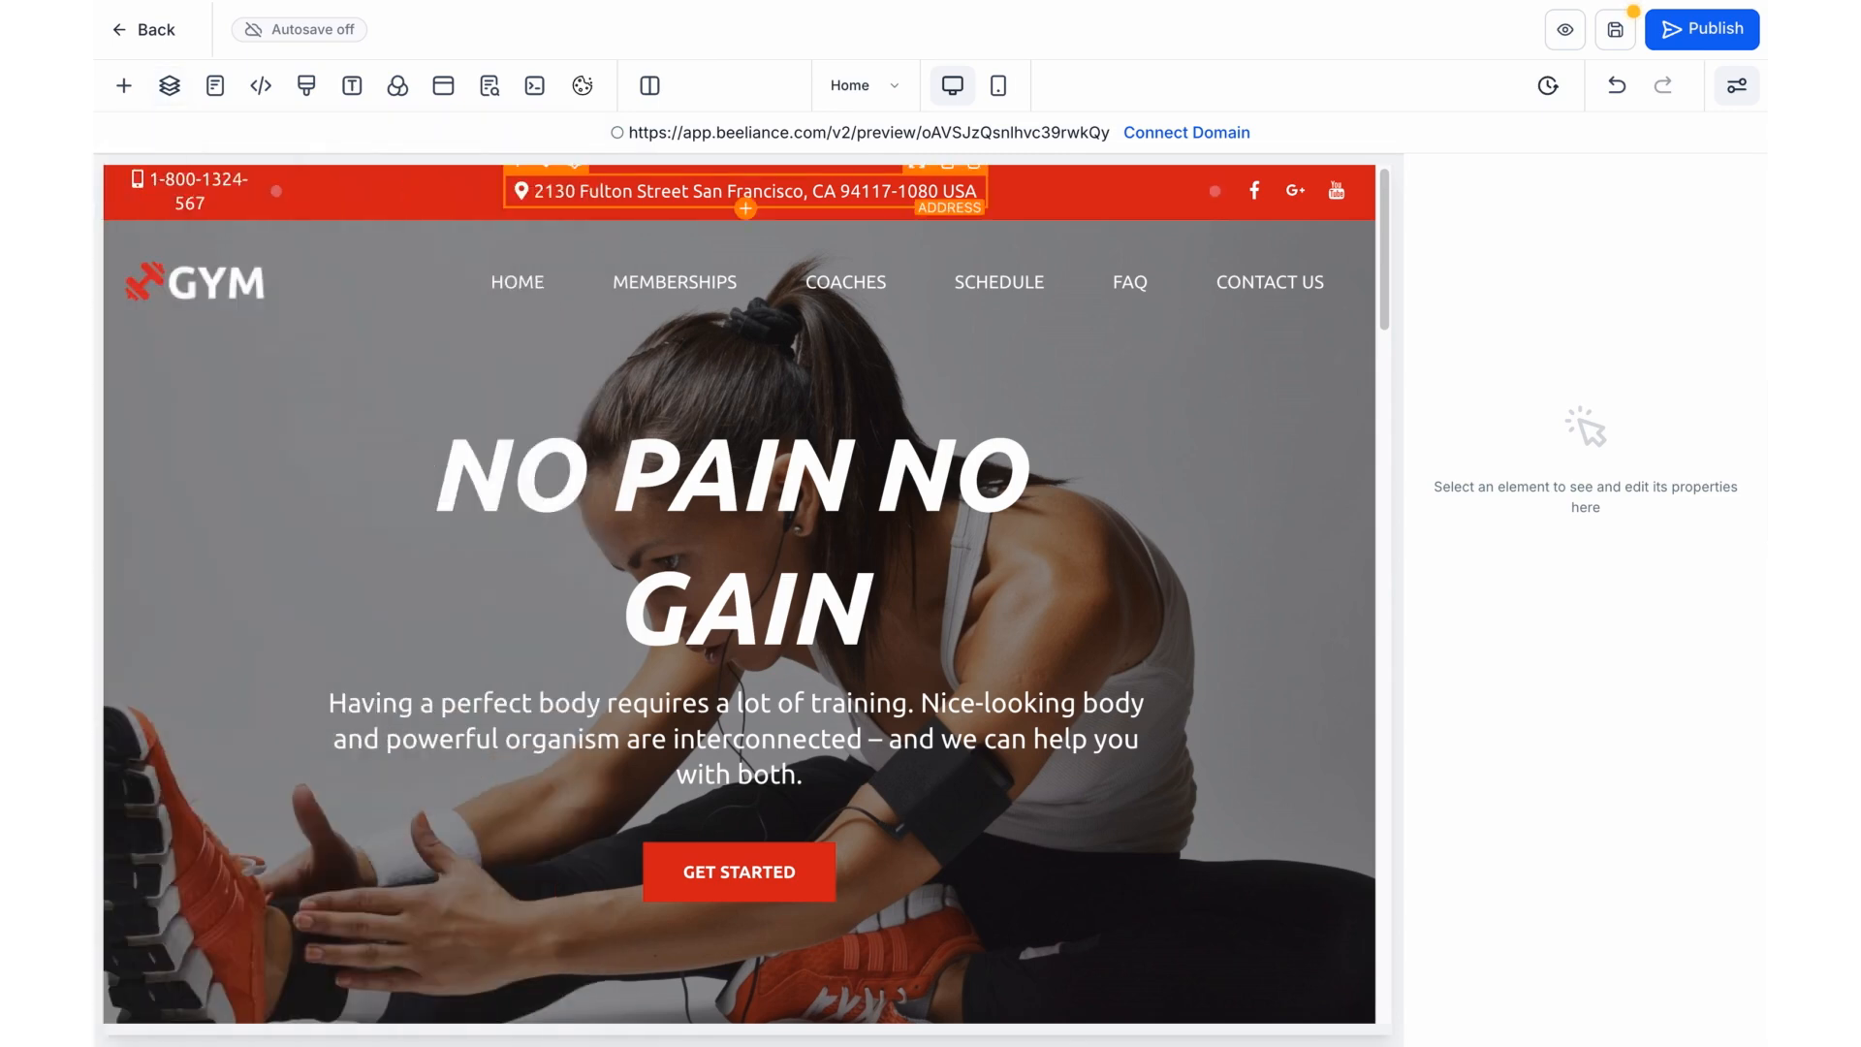
{"action": "left_click", "coordinate": [193, 199]}
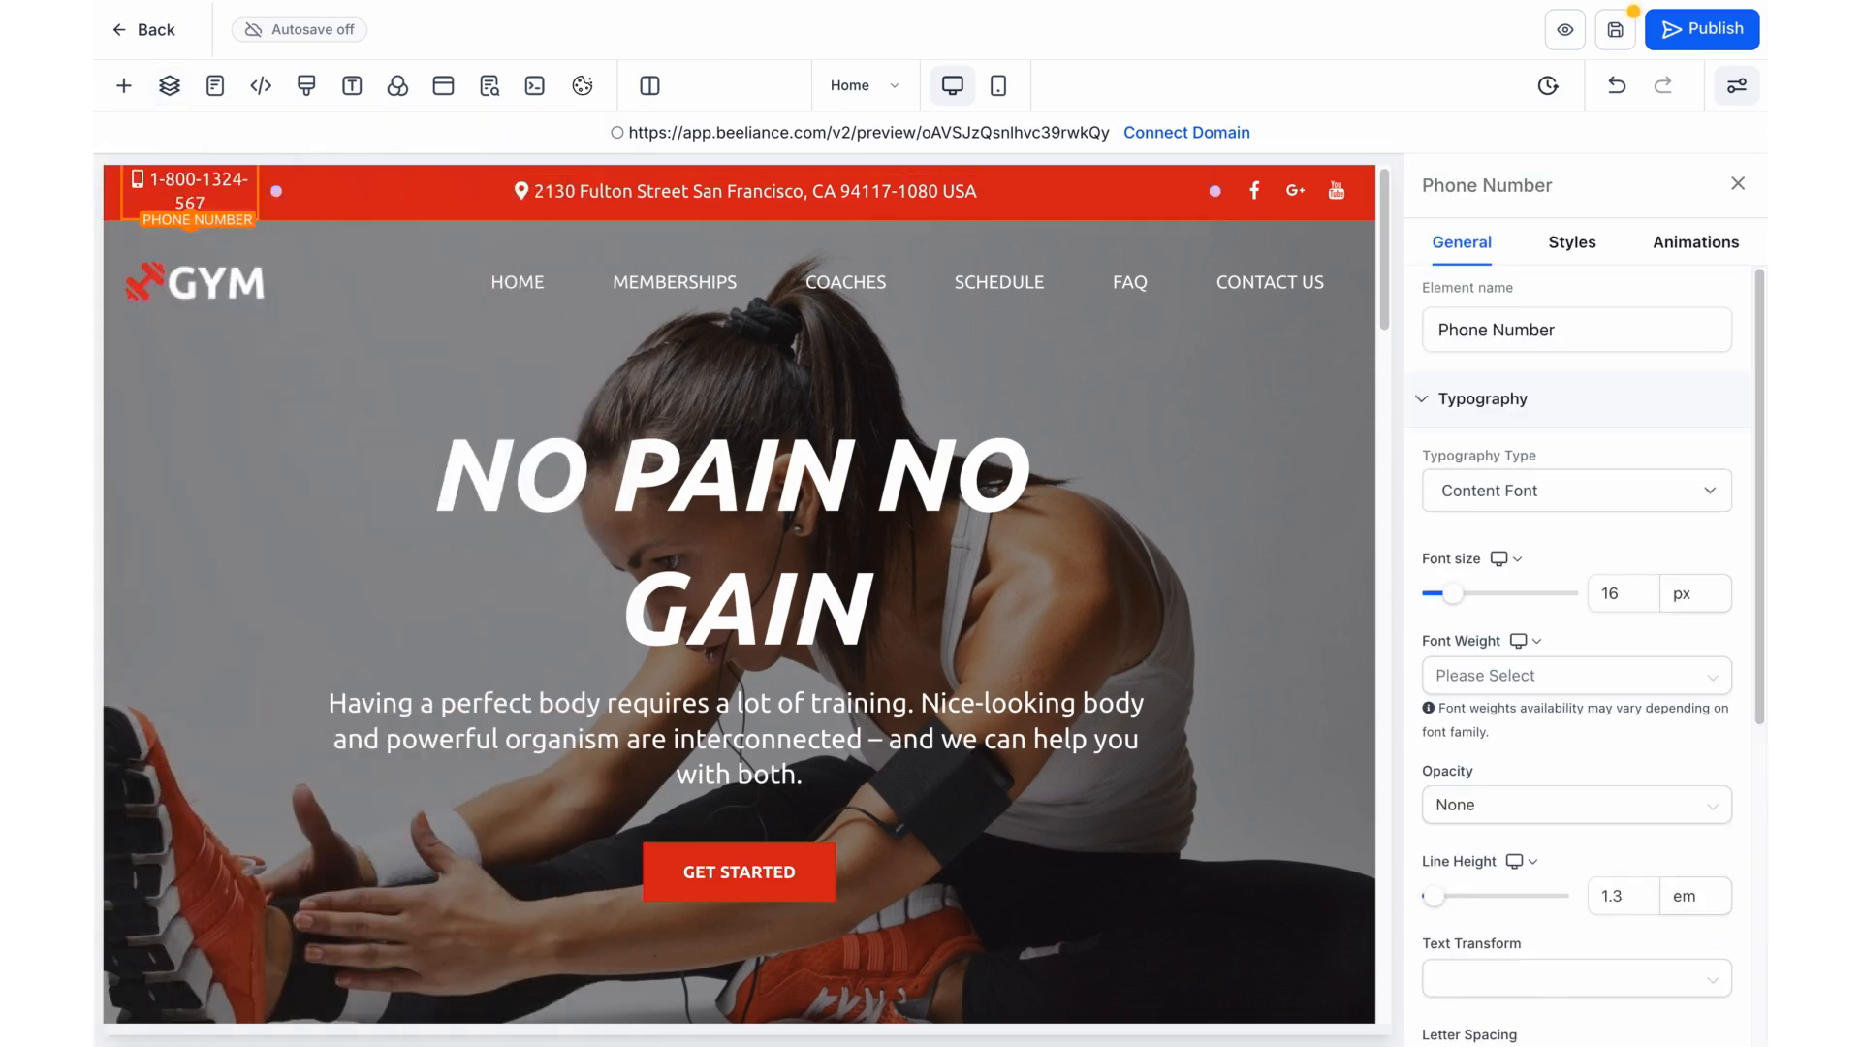
{"action": "double_click", "coordinate": [193, 199]}
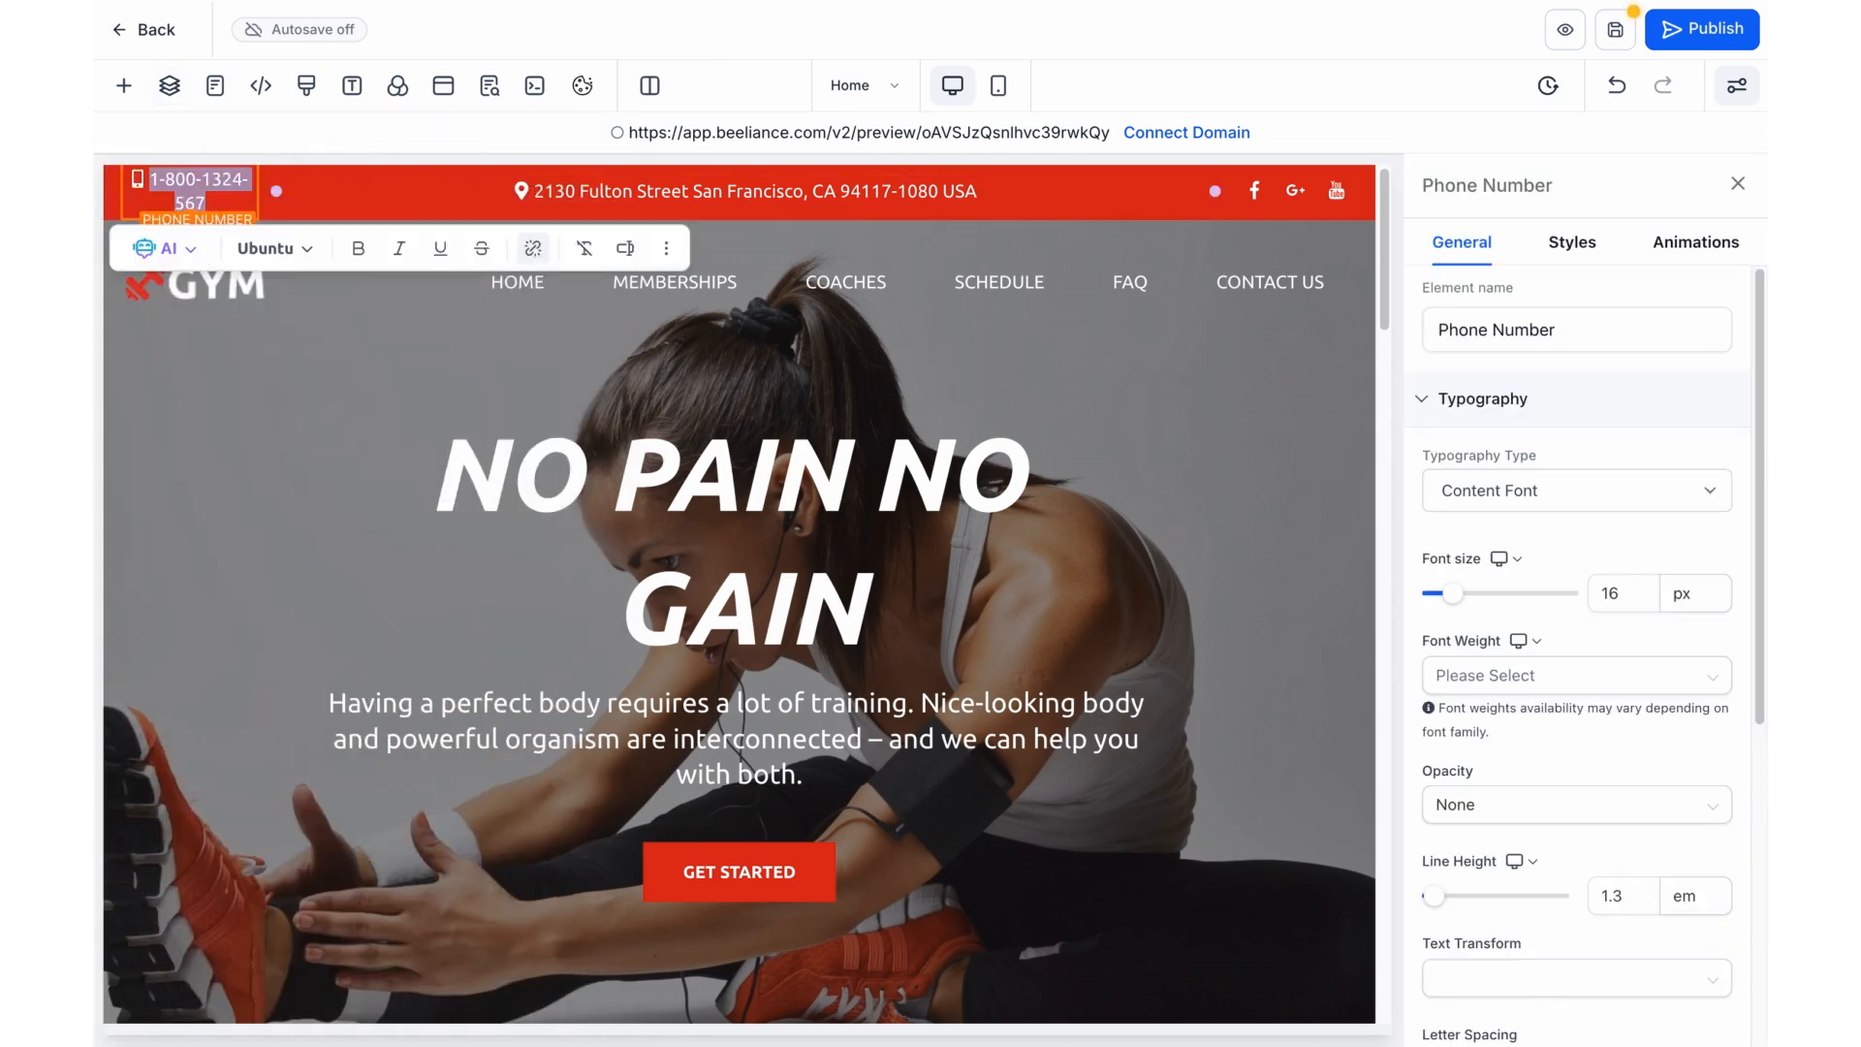
{"action": "type", "text": "555-5555"}
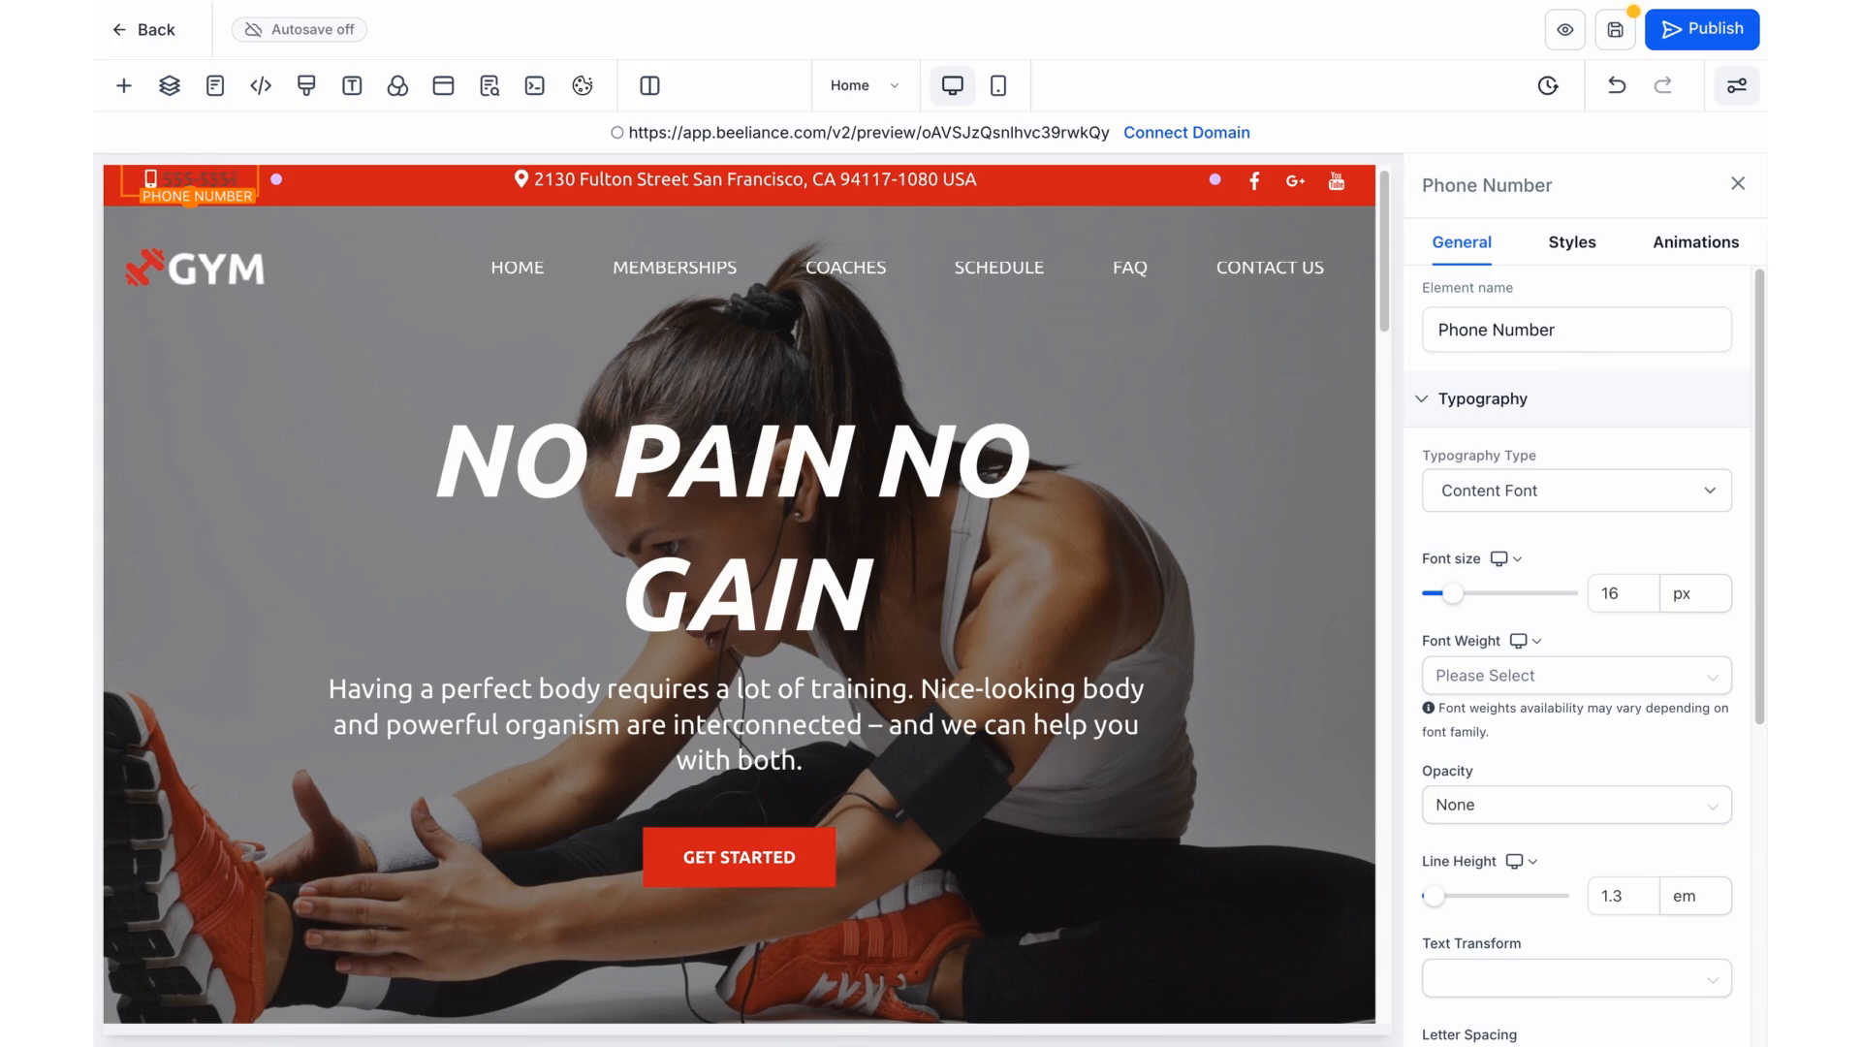
{"action": "type", "text": "5555"}
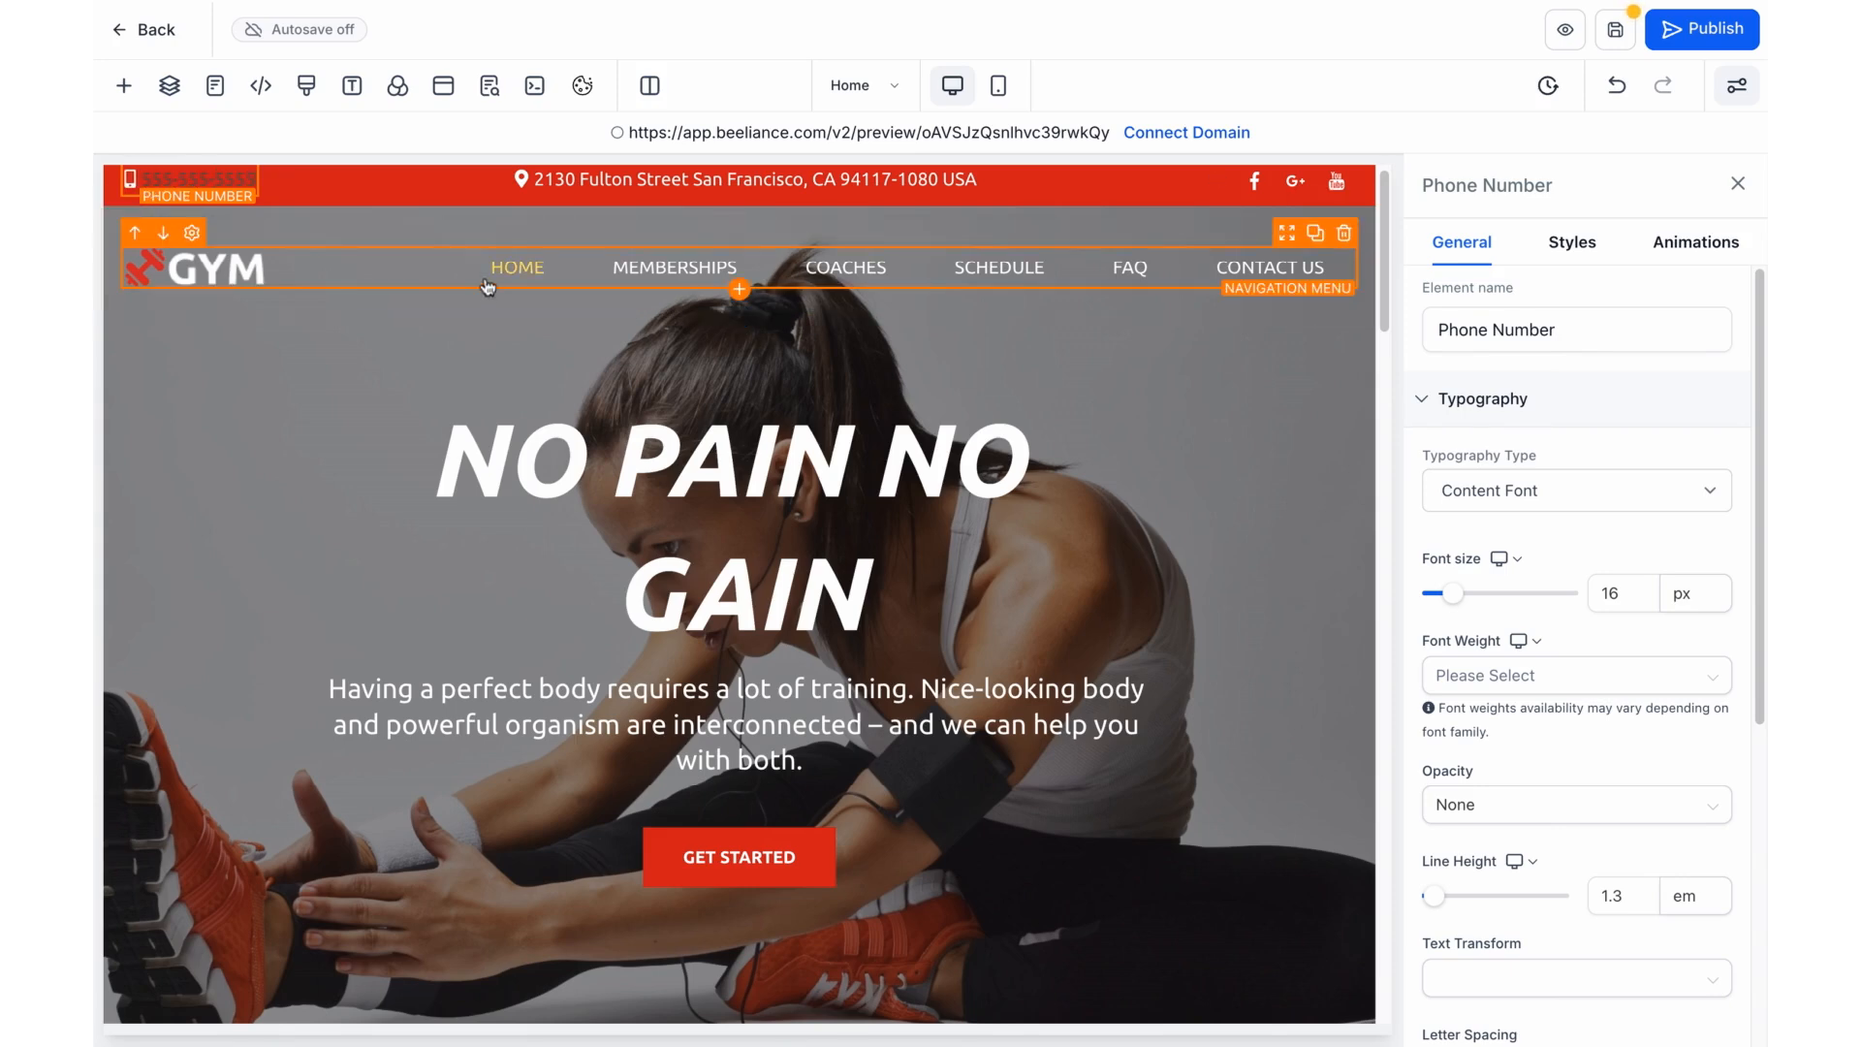
Change the text color of the top bar's phone number to White (#ffffff).
{"action": "left_click", "coordinate": [539, 179]}
{"action": "triple_click", "coordinate": [202, 174]}
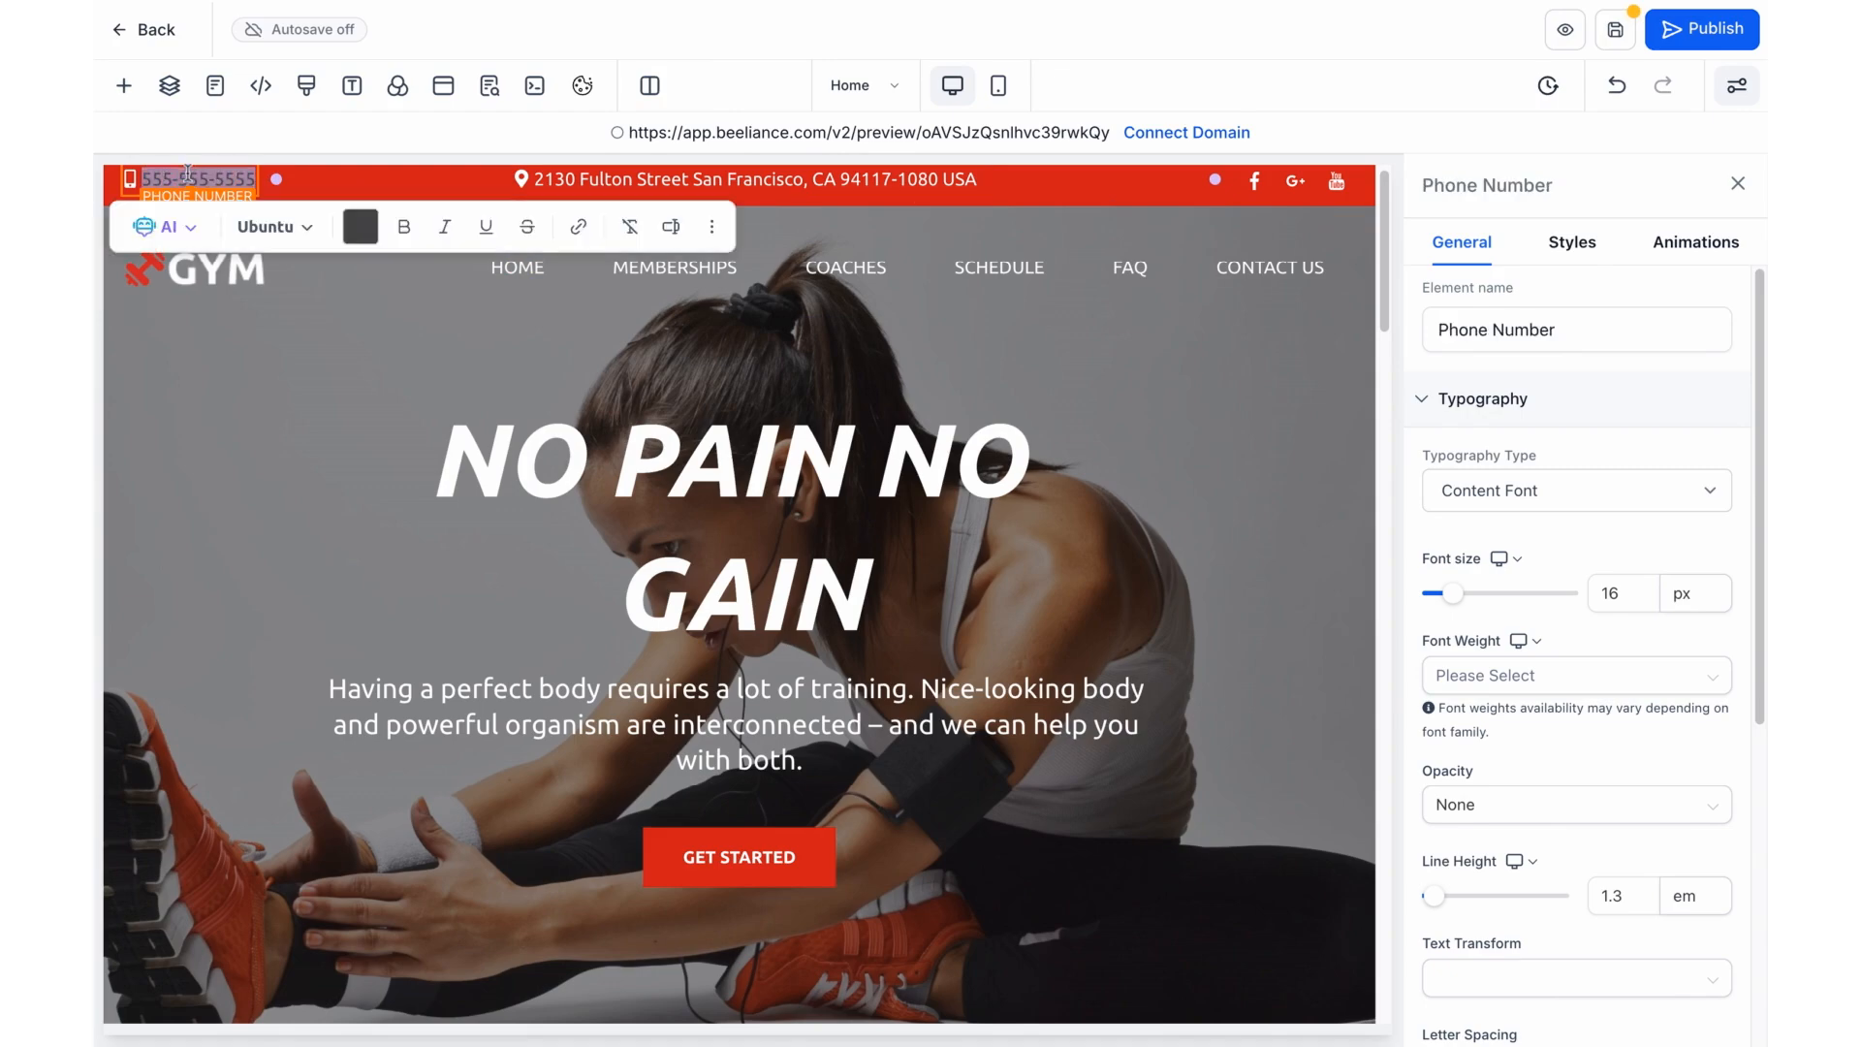
{"action": "left_click", "coordinate": [361, 228]}
{"action": "left_click", "coordinate": [503, 488]}
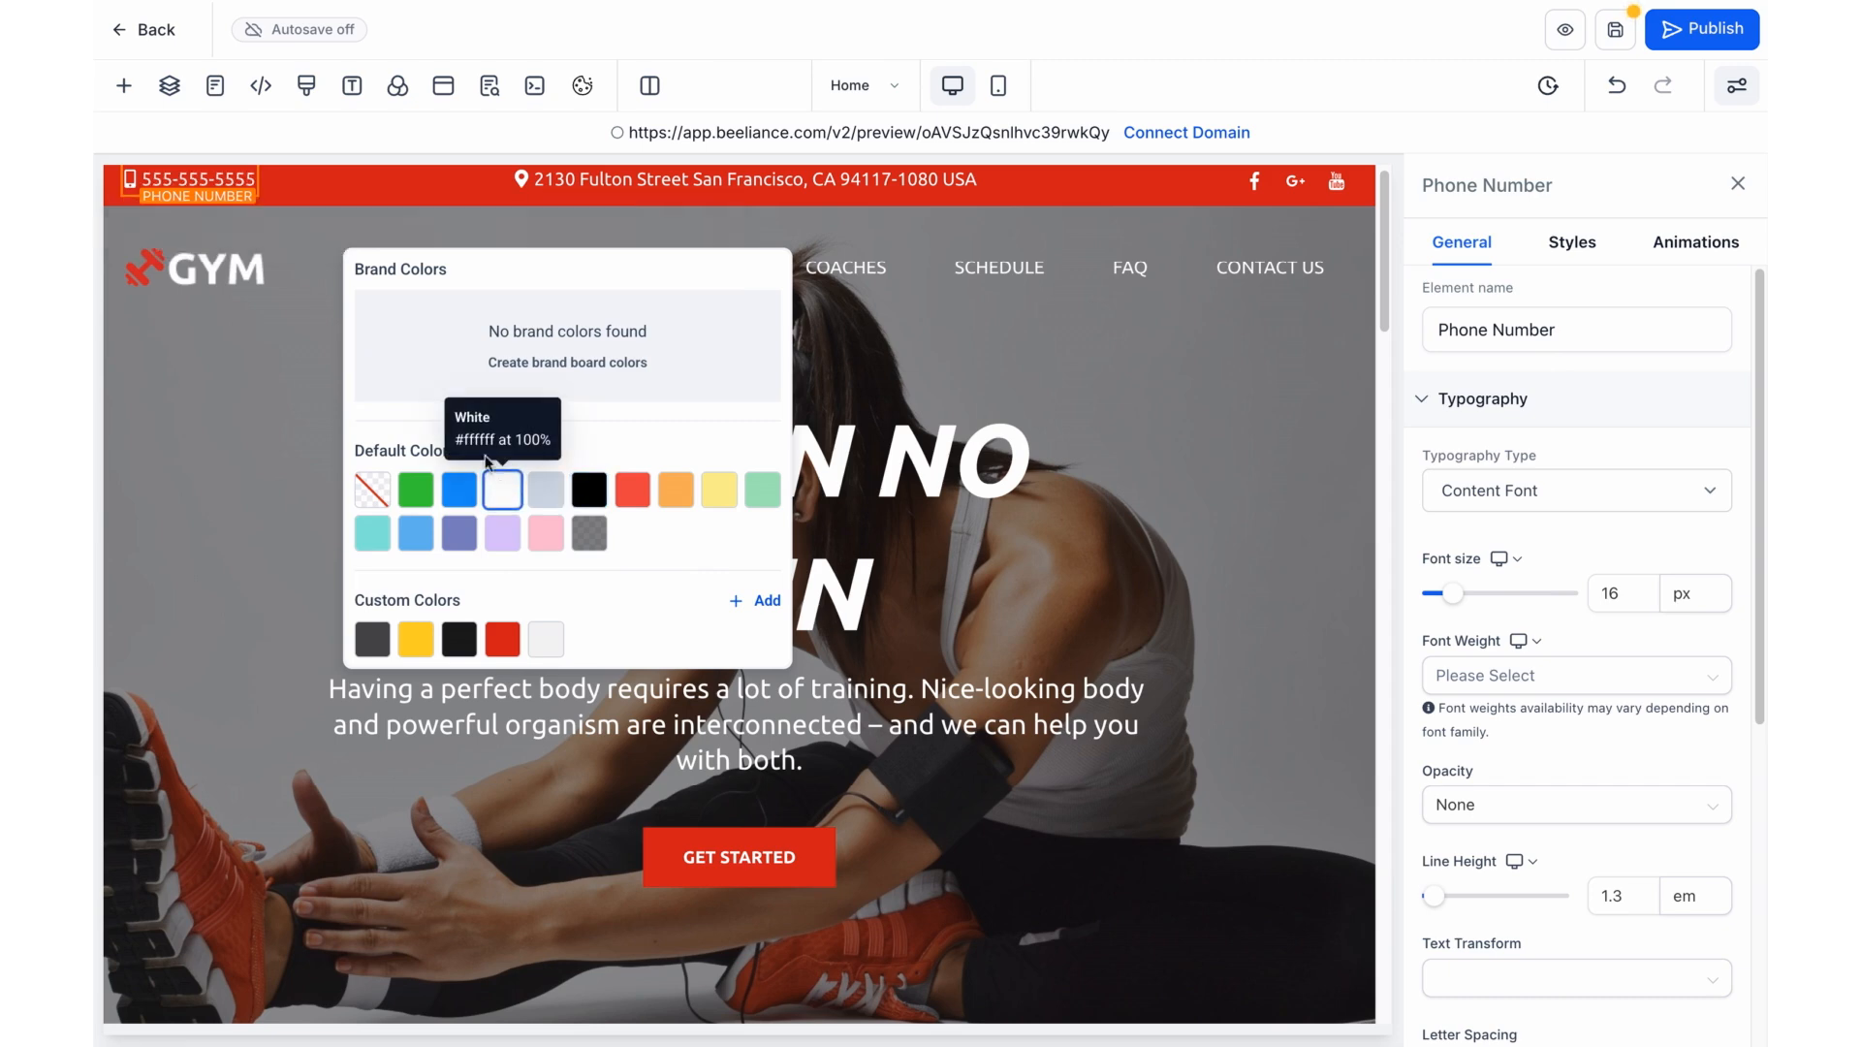
Check the available fonts for the phone number text without changing it, then select the Google+ icon in the top bar.
{"action": "triple_click", "coordinate": [211, 172]}
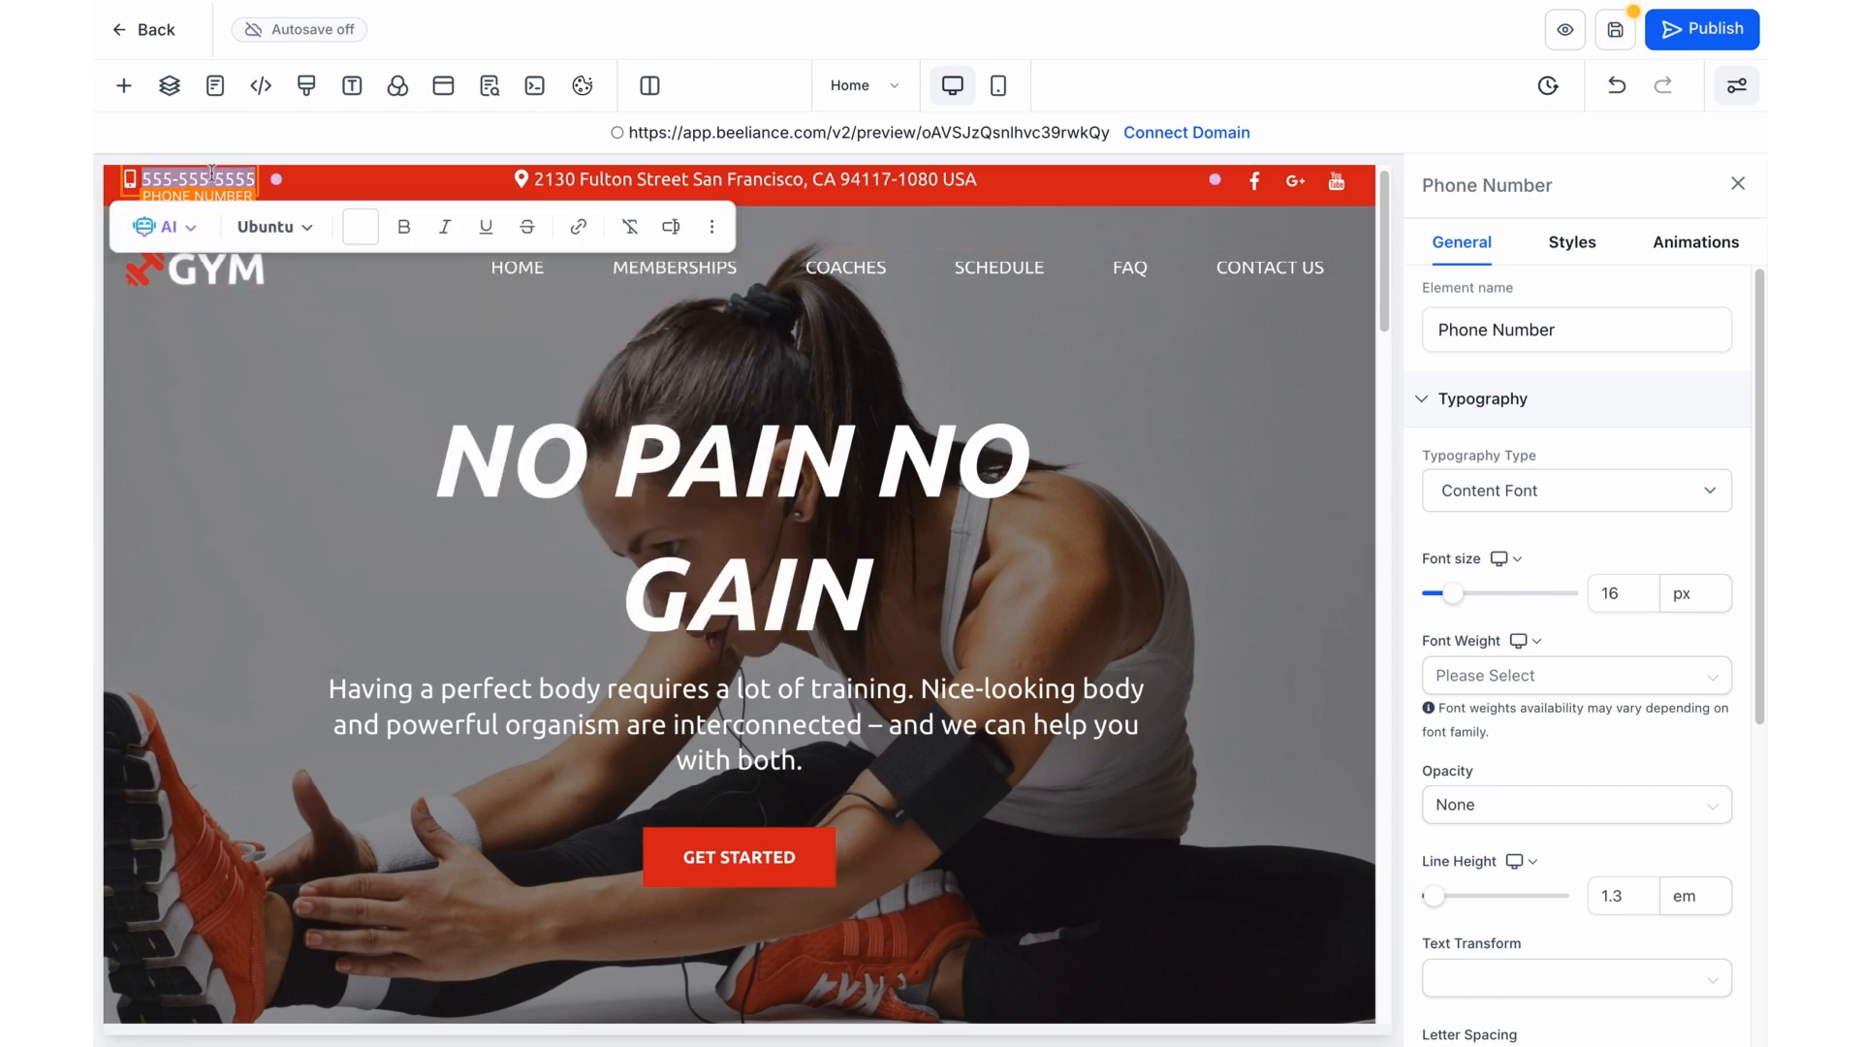
{"action": "left_click", "coordinate": [311, 230]}
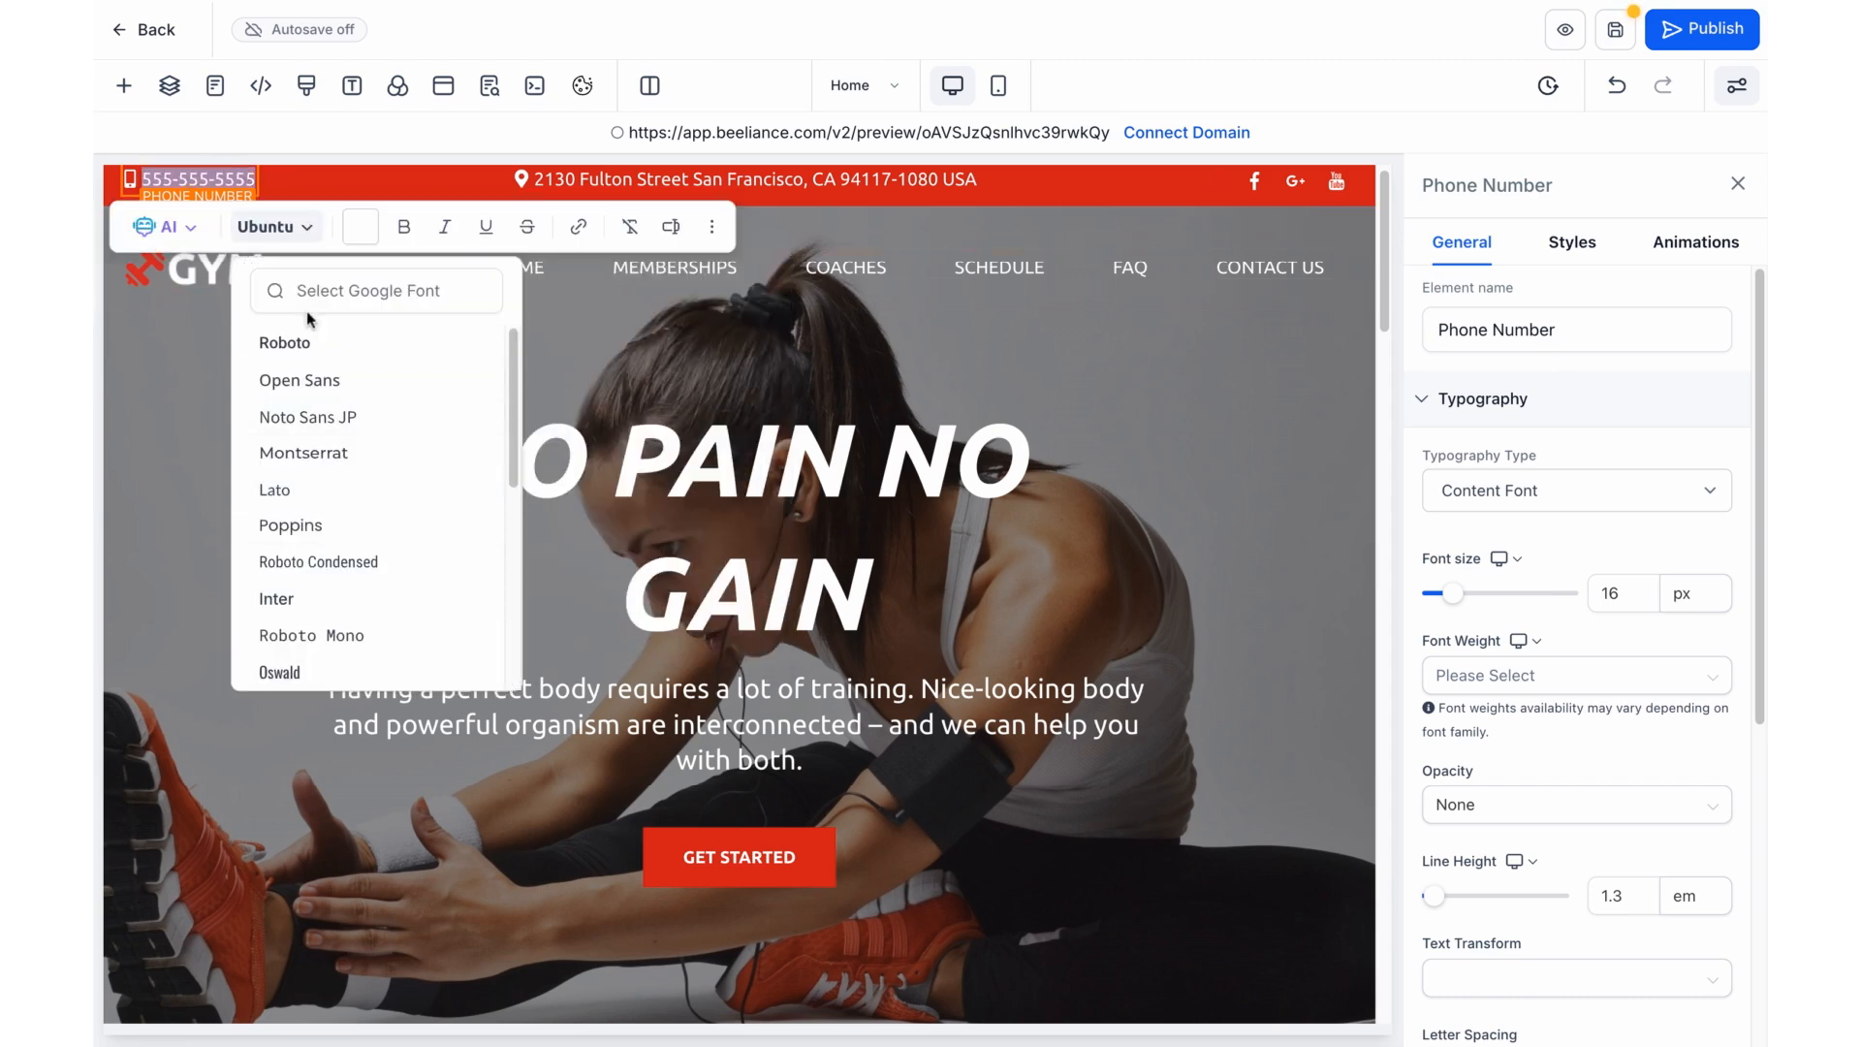
{"action": "left_click", "coordinate": [841, 189]}
{"action": "left_click", "coordinate": [1299, 182]}
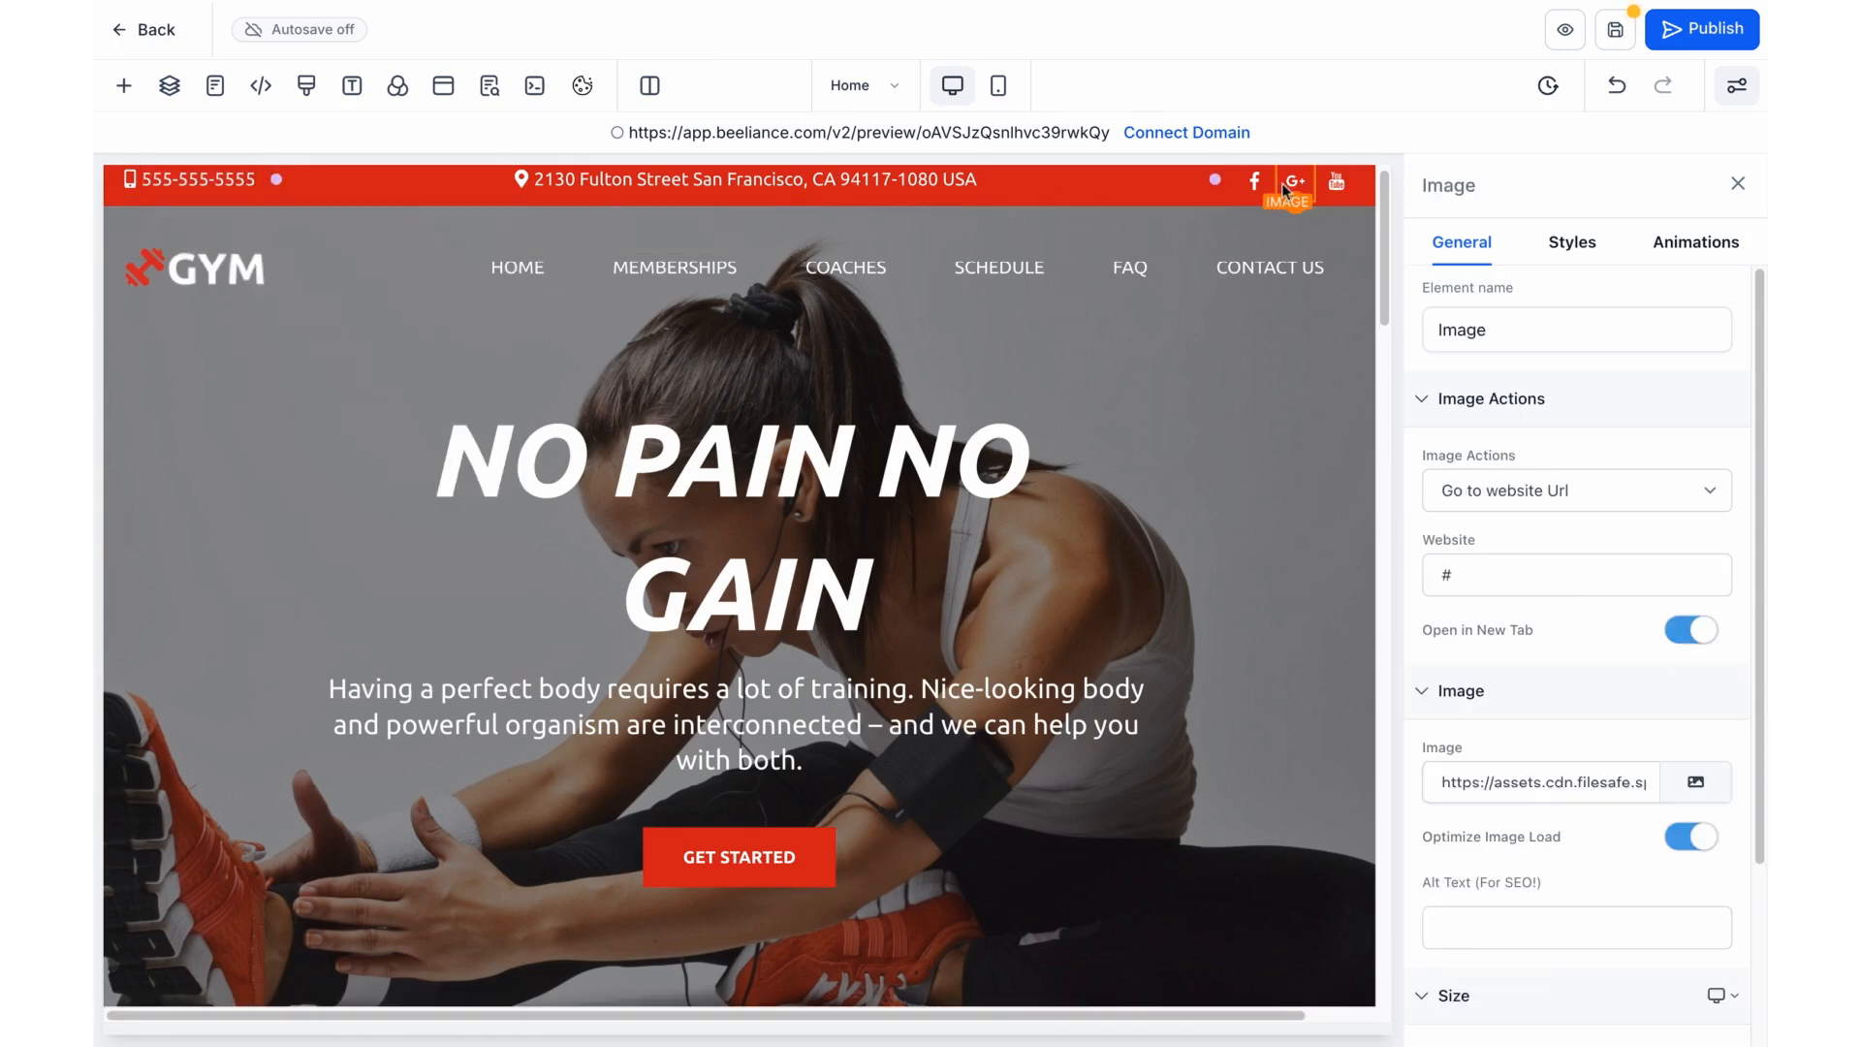
Review the Google+ icon's link settings, then locate the Brand Logo setting of the header's navigation menu.
{"action": "left_click", "coordinate": [1297, 182]}
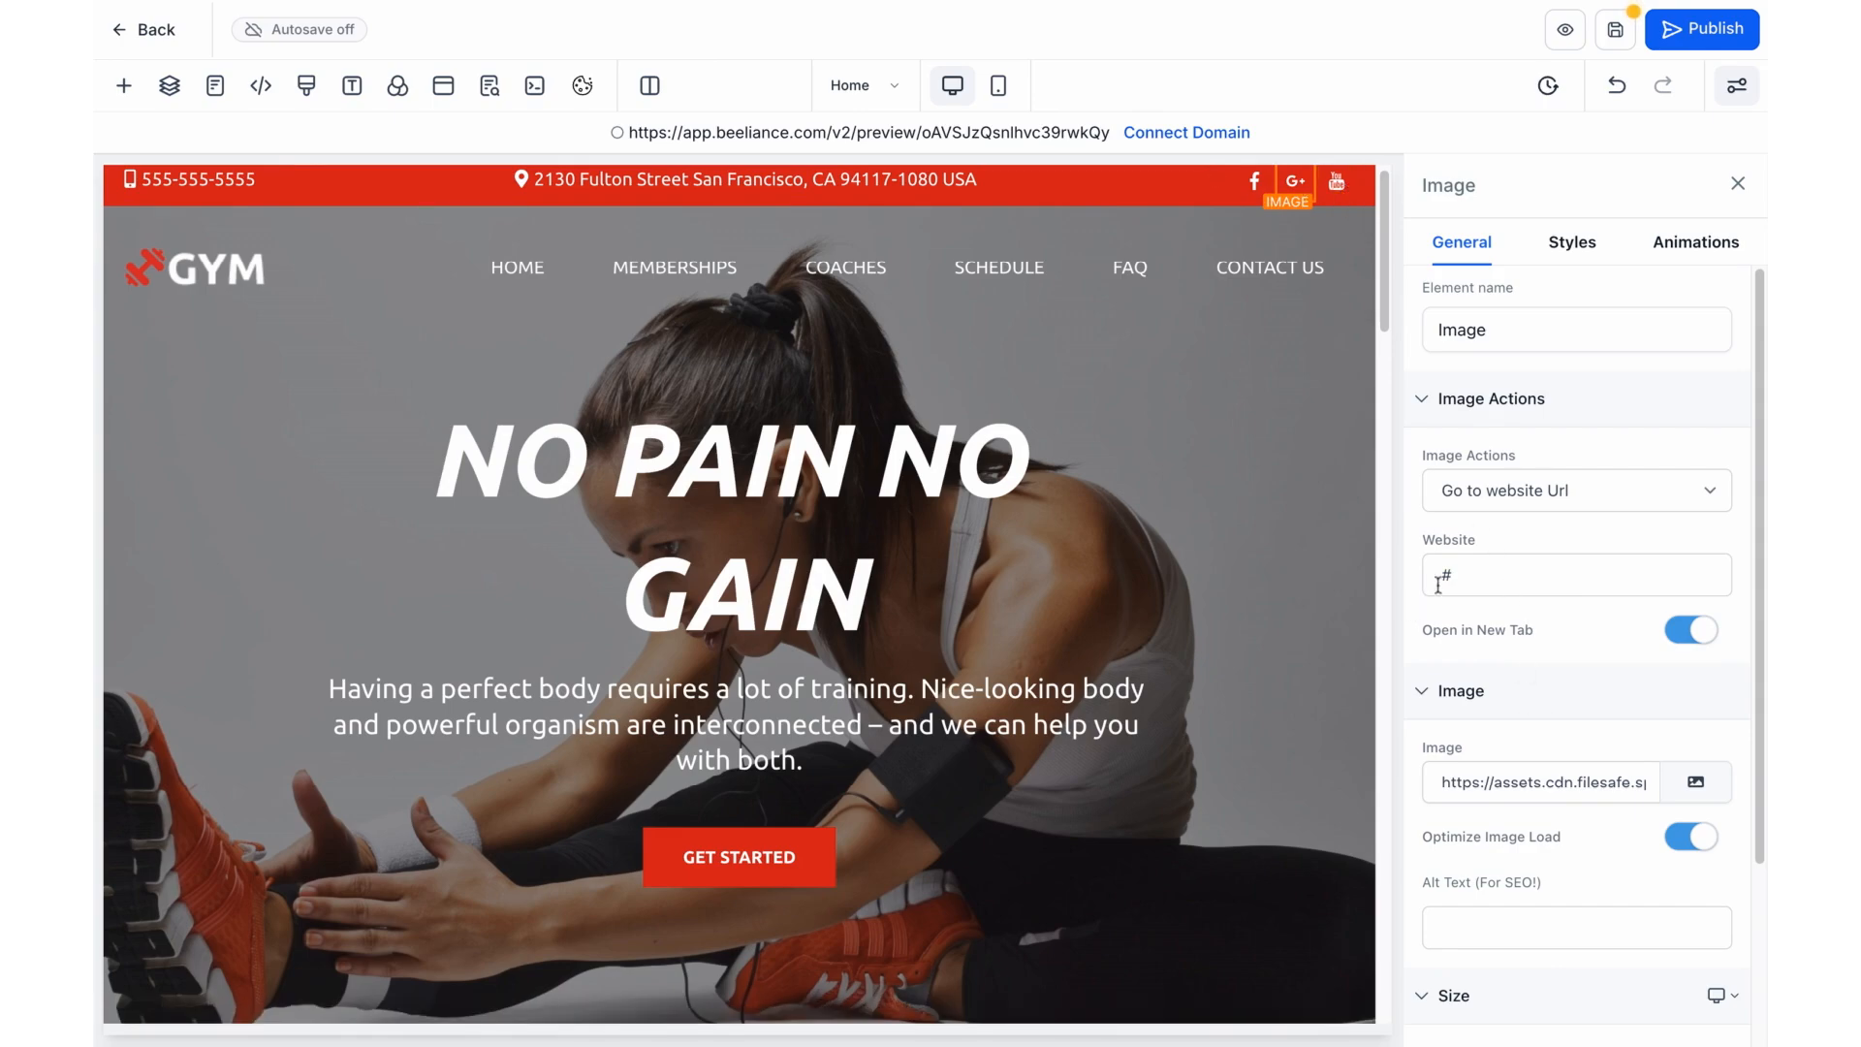
{"action": "left_click", "coordinate": [439, 341]}
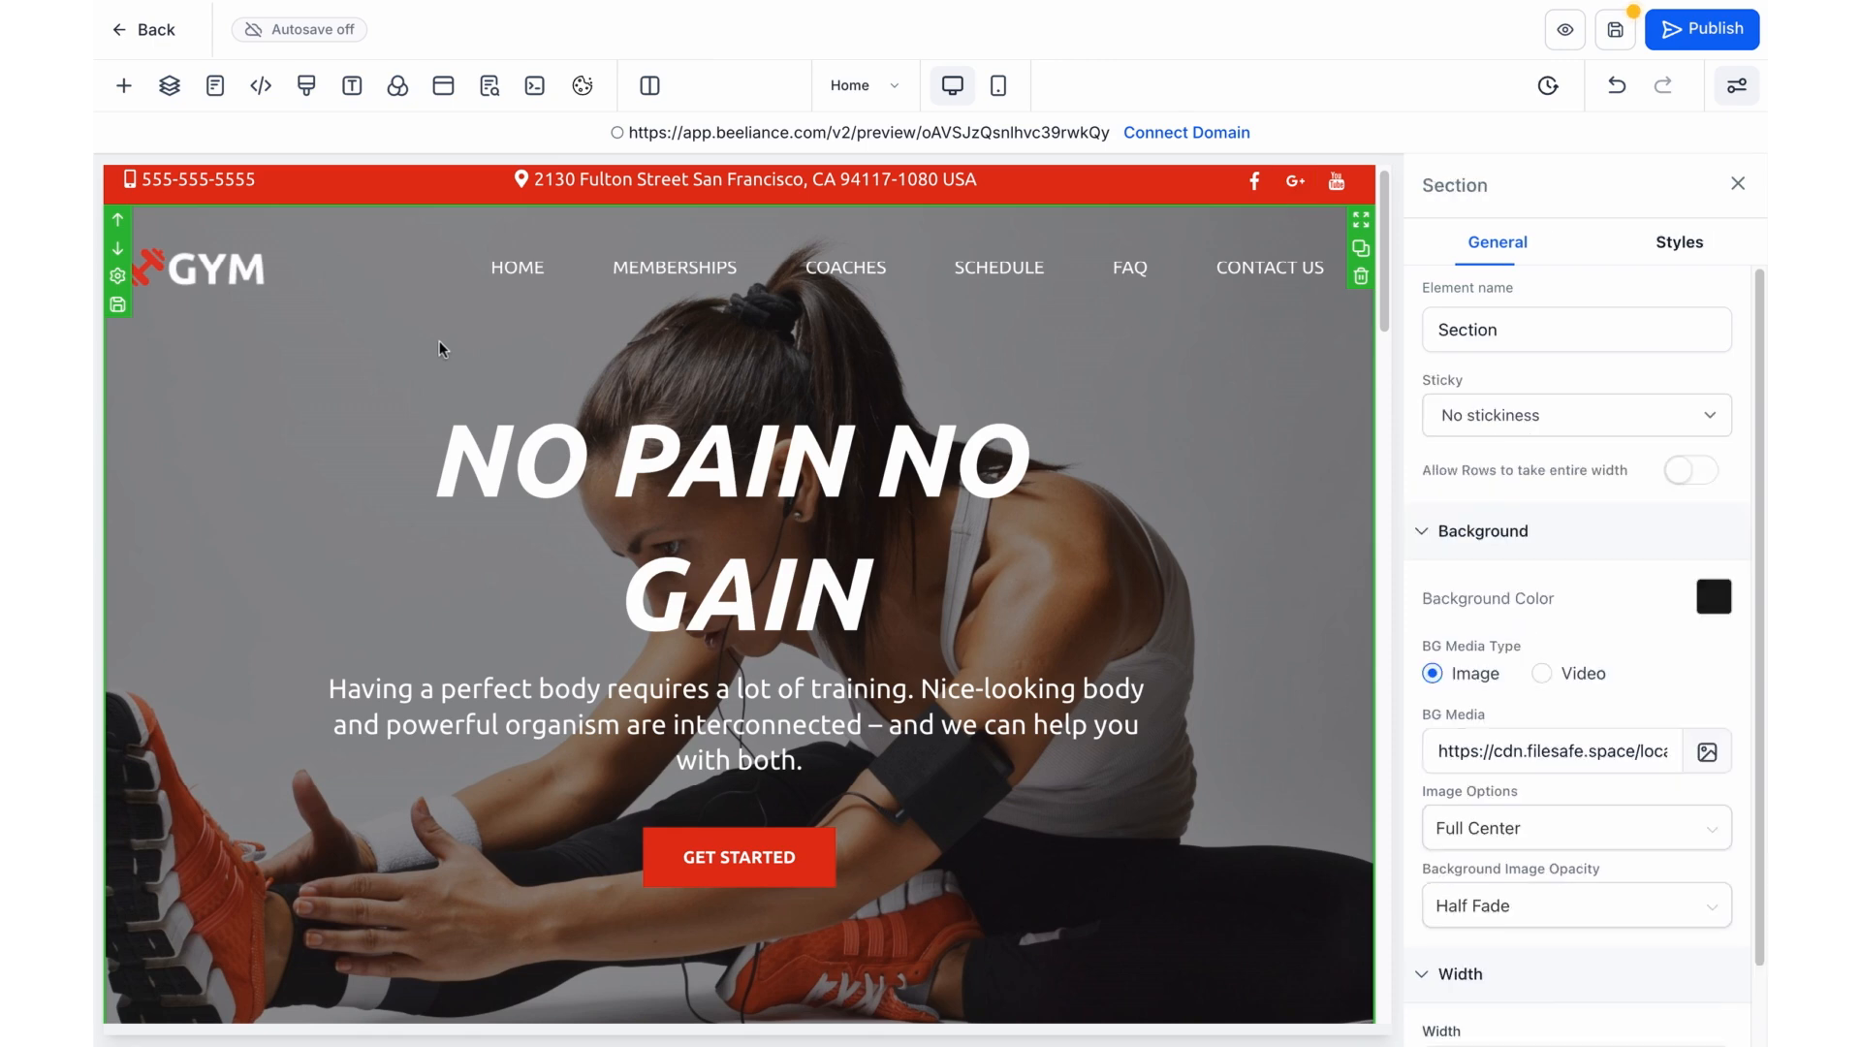
{"action": "left_click", "coordinate": [203, 271]}
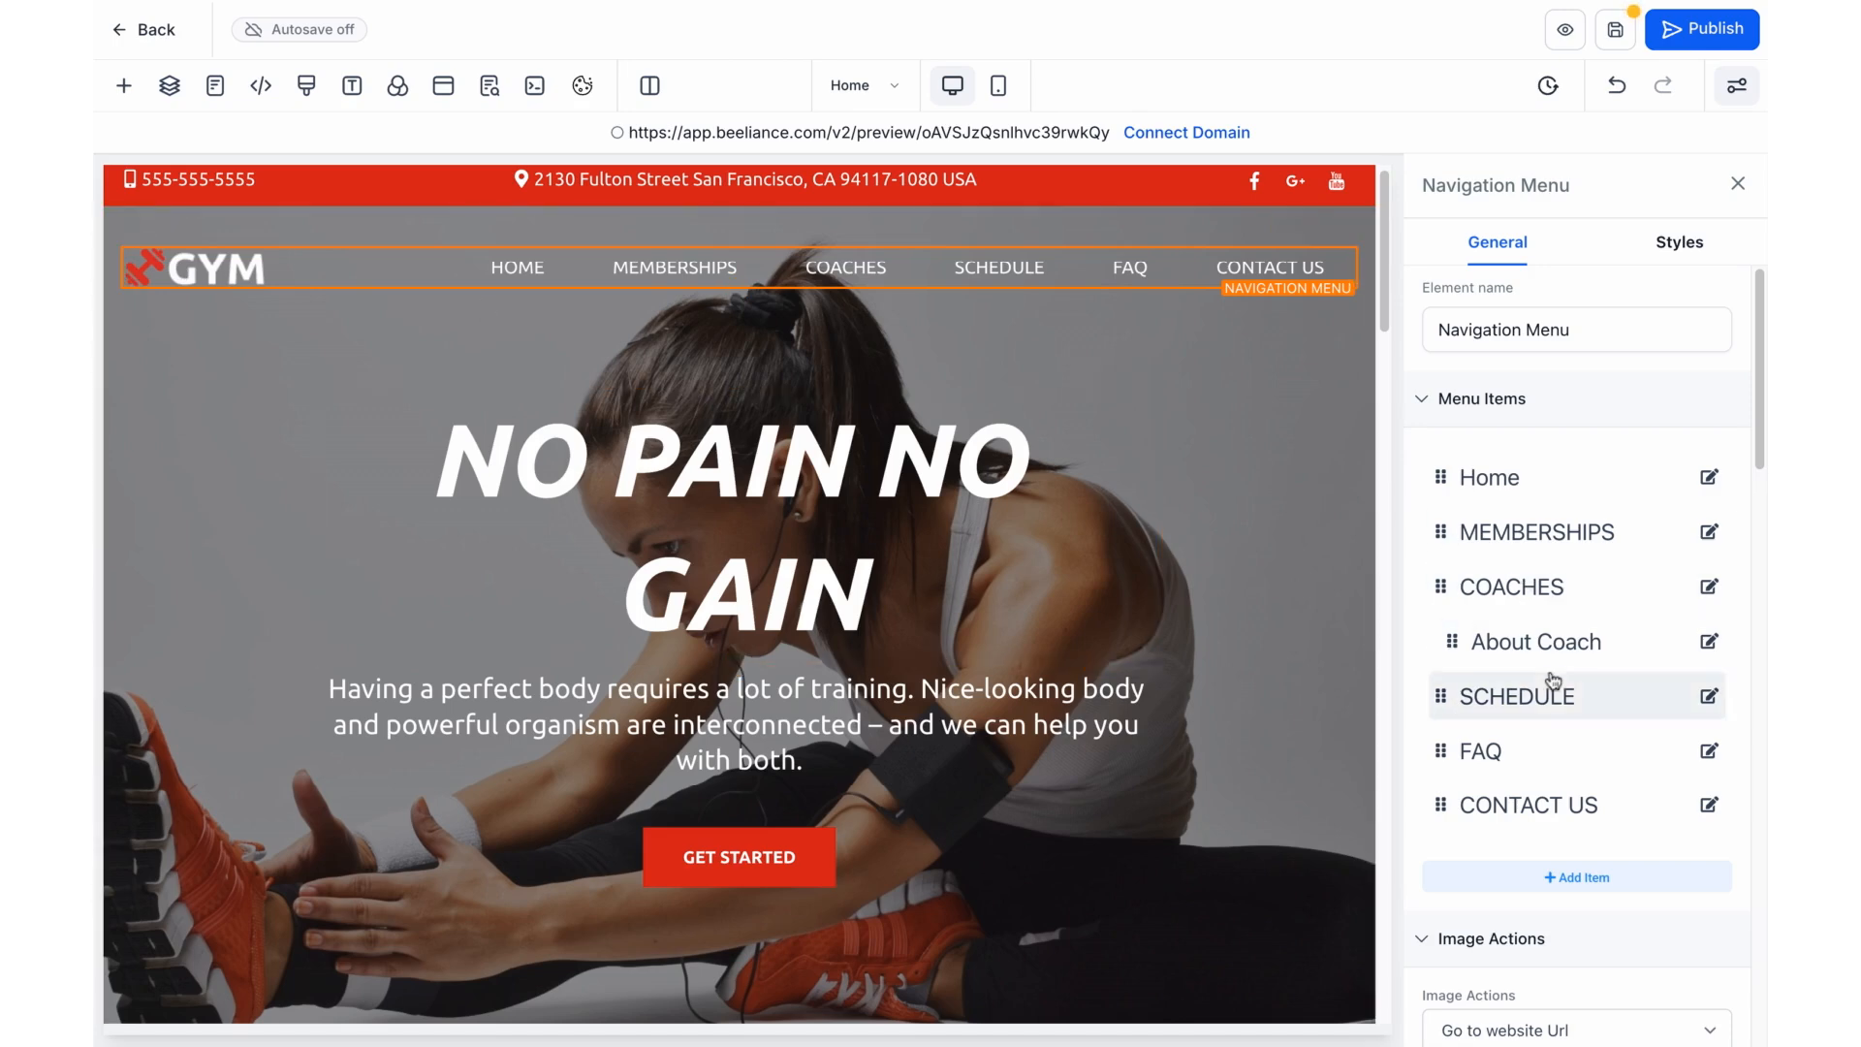
{"action": "scroll", "coordinate": [1546, 686], "scroll_direction": "down", "scroll_amount": 5}
{"action": "scroll", "coordinate": [1554, 681], "scroll_direction": "down", "scroll_amount": 1}
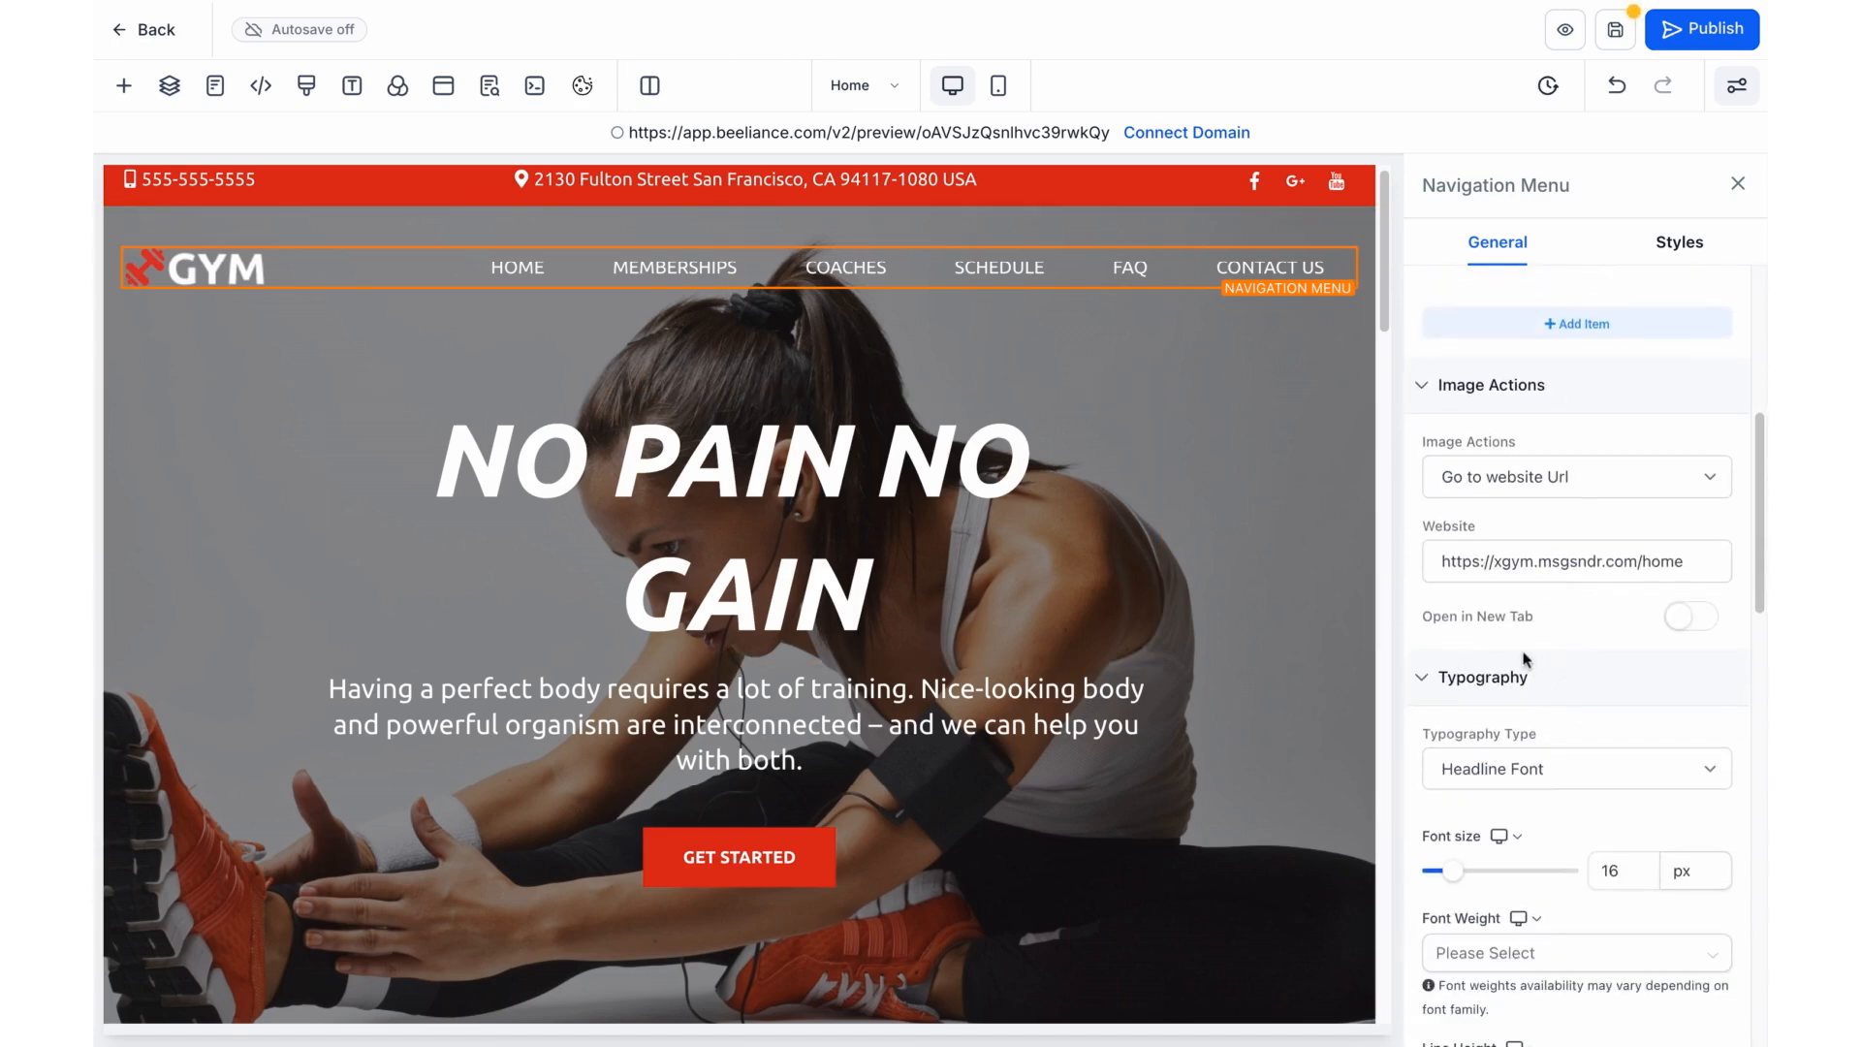
{"action": "scroll", "coordinate": [1551, 678], "scroll_direction": "down", "scroll_amount": 3}
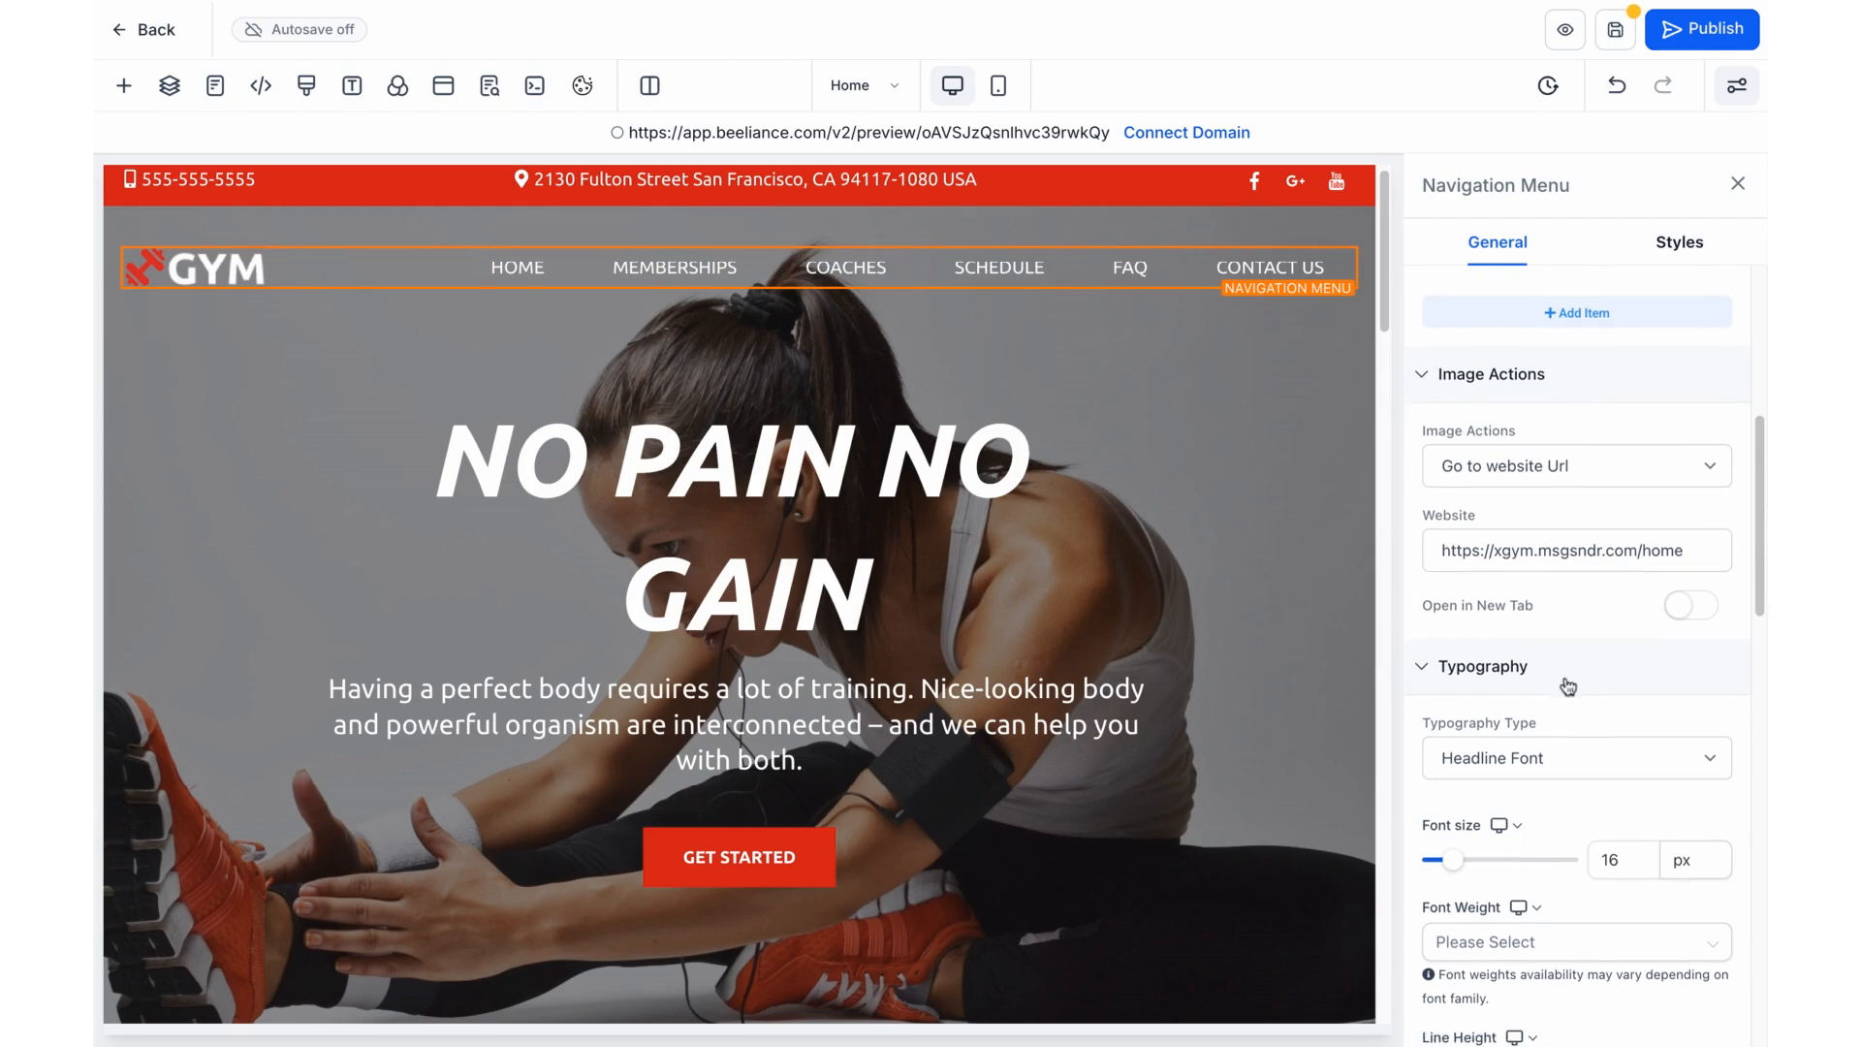
{"action": "scroll", "coordinate": [1568, 686], "scroll_direction": "down", "scroll_amount": 5}
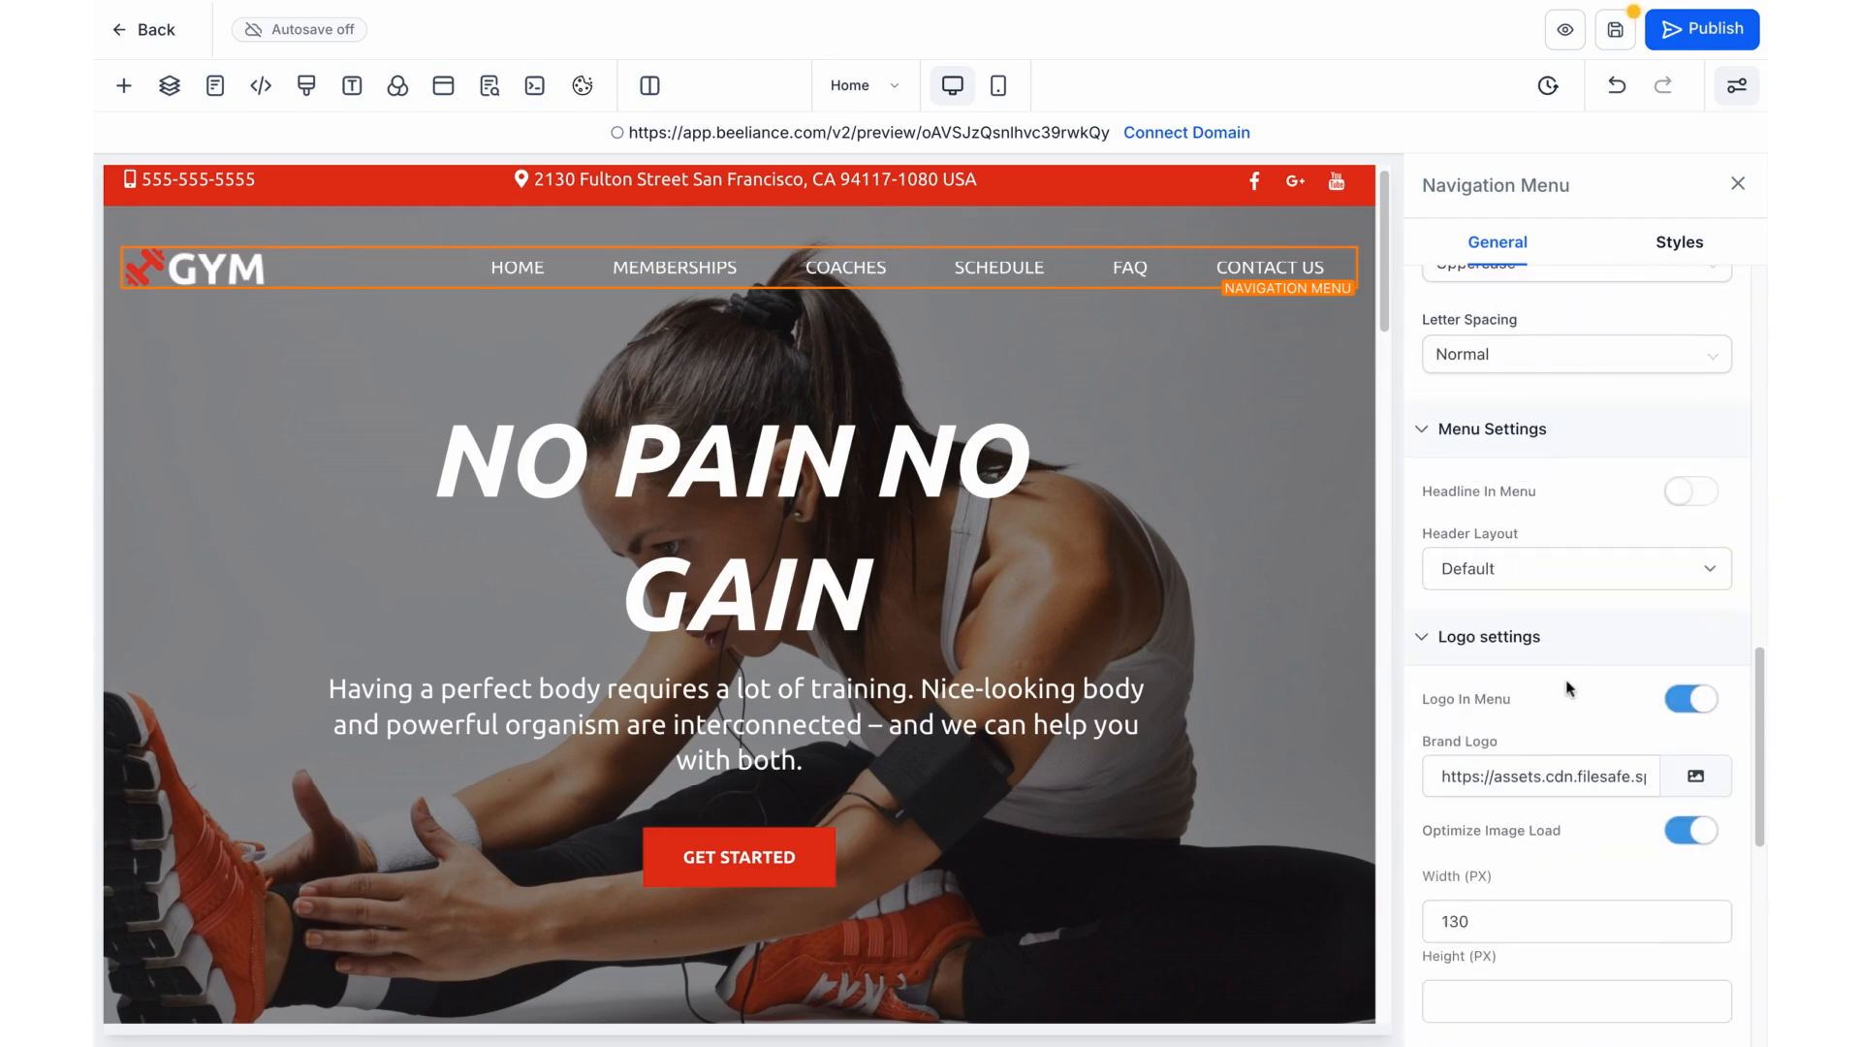
{"action": "scroll", "coordinate": [1542, 669], "scroll_direction": "down", "scroll_amount": 1}
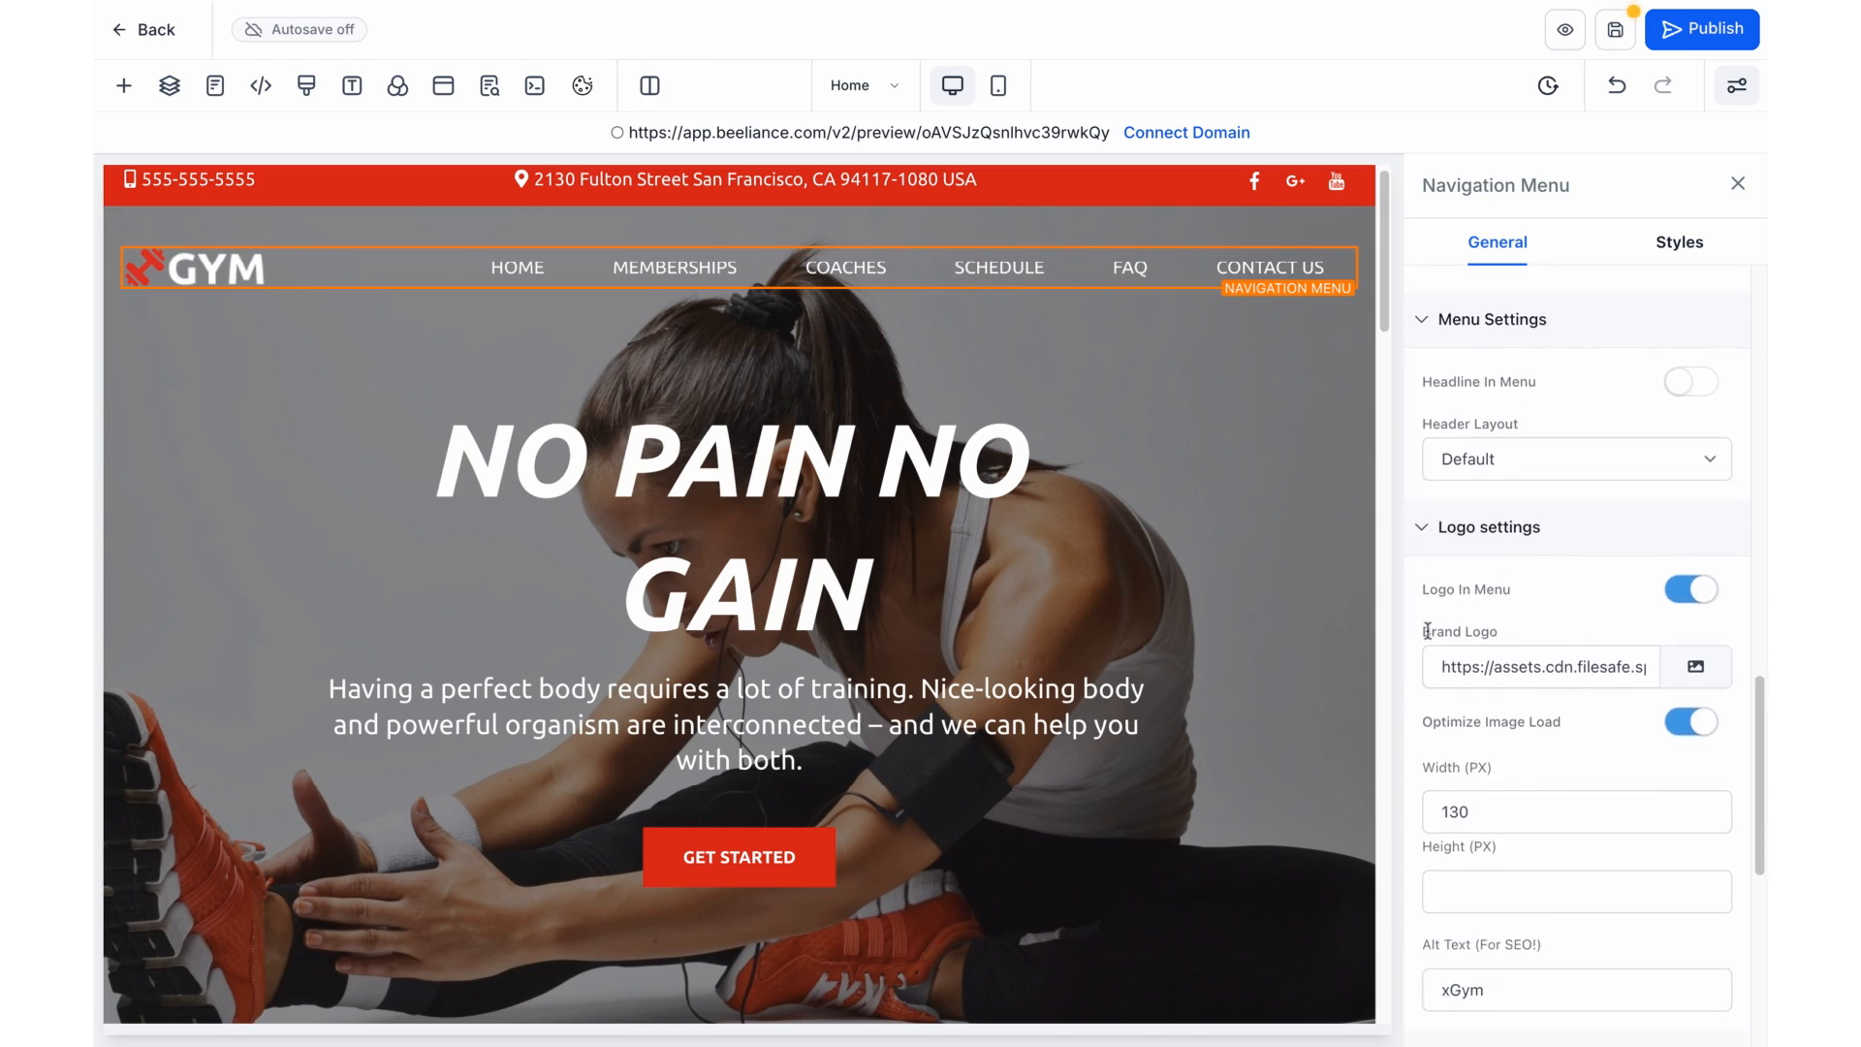
{"action": "left_click_drag", "start_coordinate": [1429, 631], "coordinate": [1500, 635]}
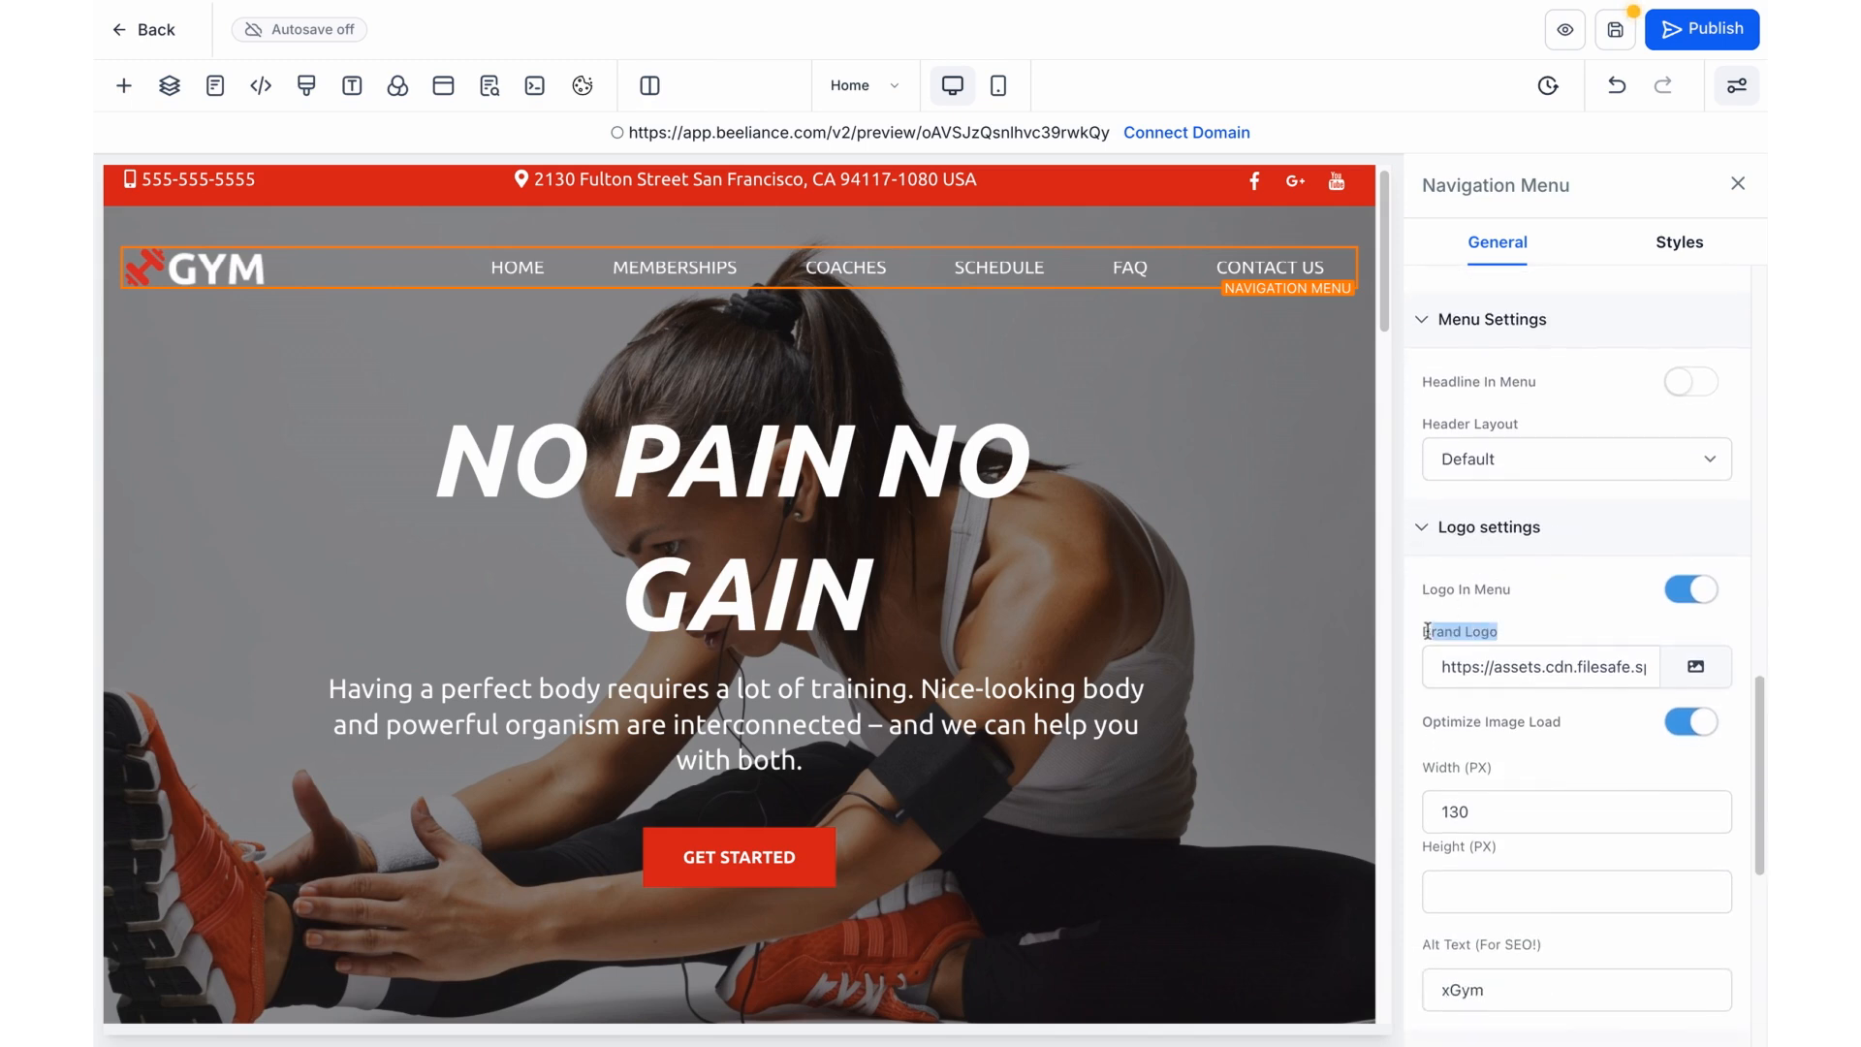
Browse the media storage's Logo folder for a new brand logo and select the rectangular Noodle Cuts logo.
{"action": "left_click", "coordinate": [1699, 669]}
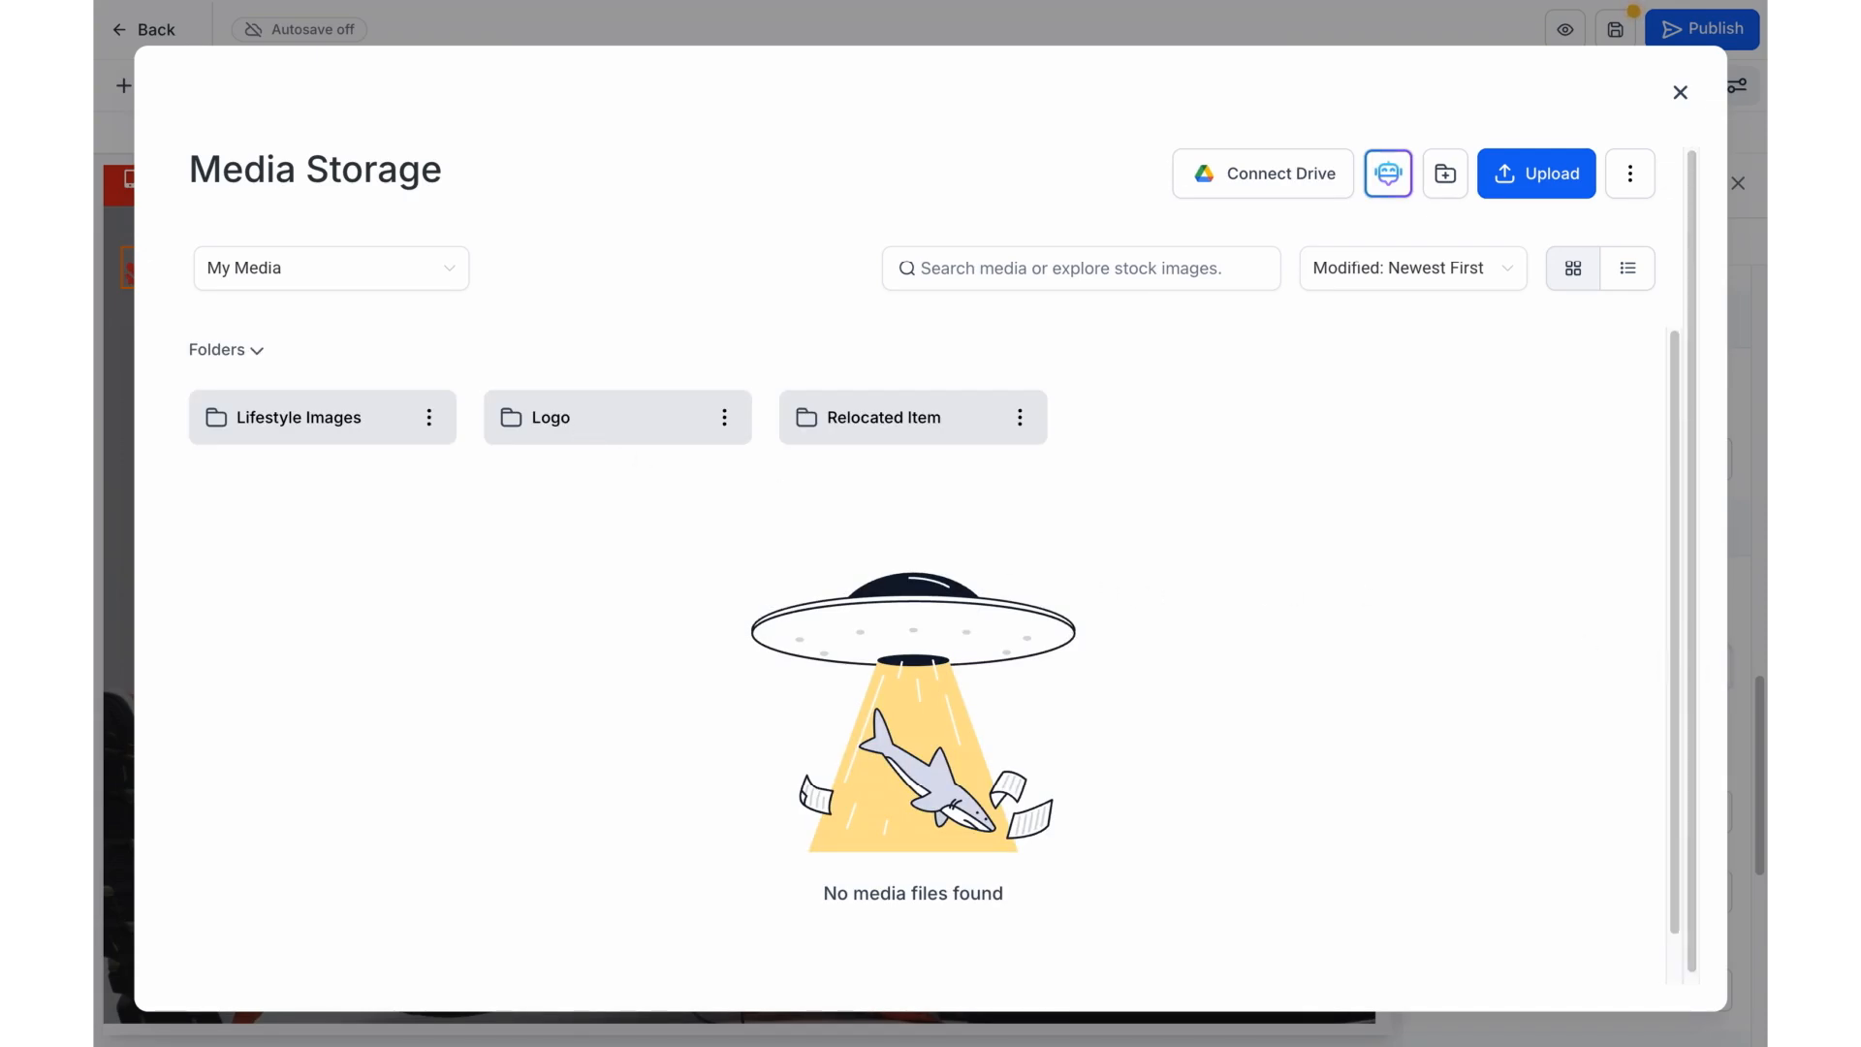
{"action": "left_click", "coordinate": [582, 417]}
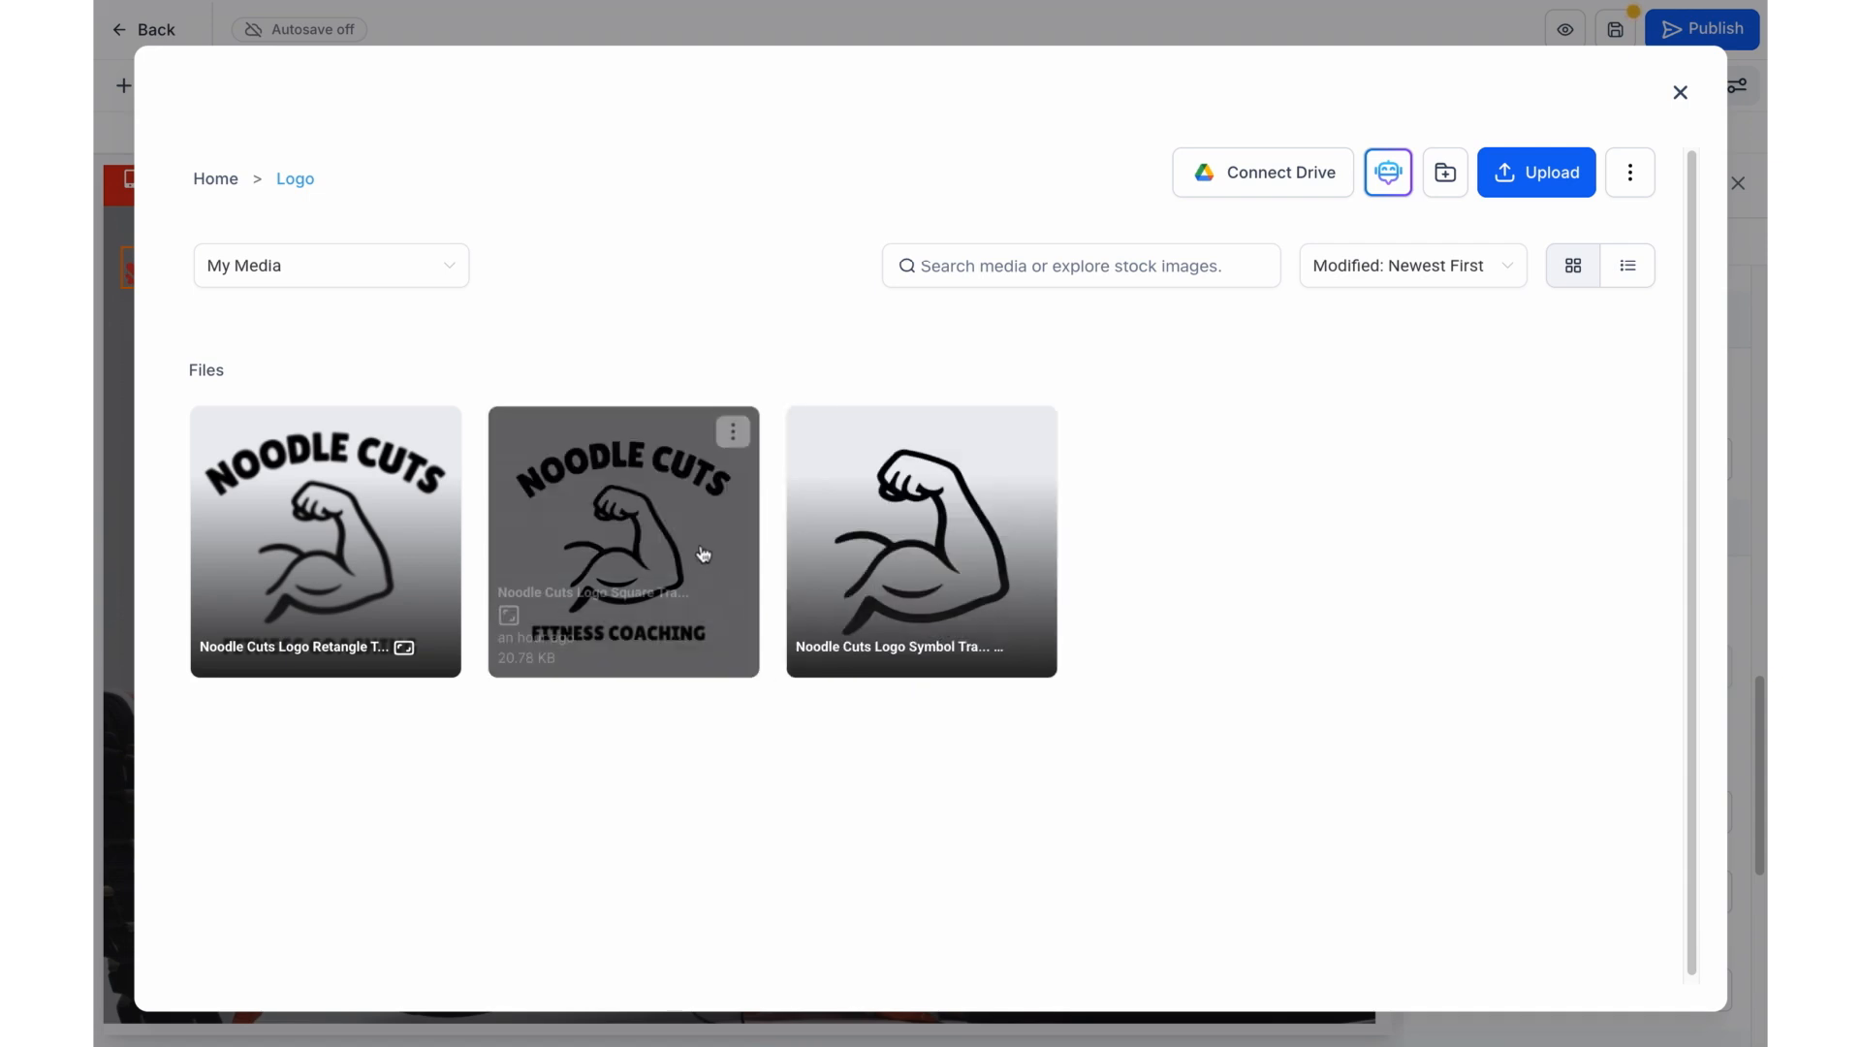
{"action": "mouse_move", "coordinate": [402, 478]}
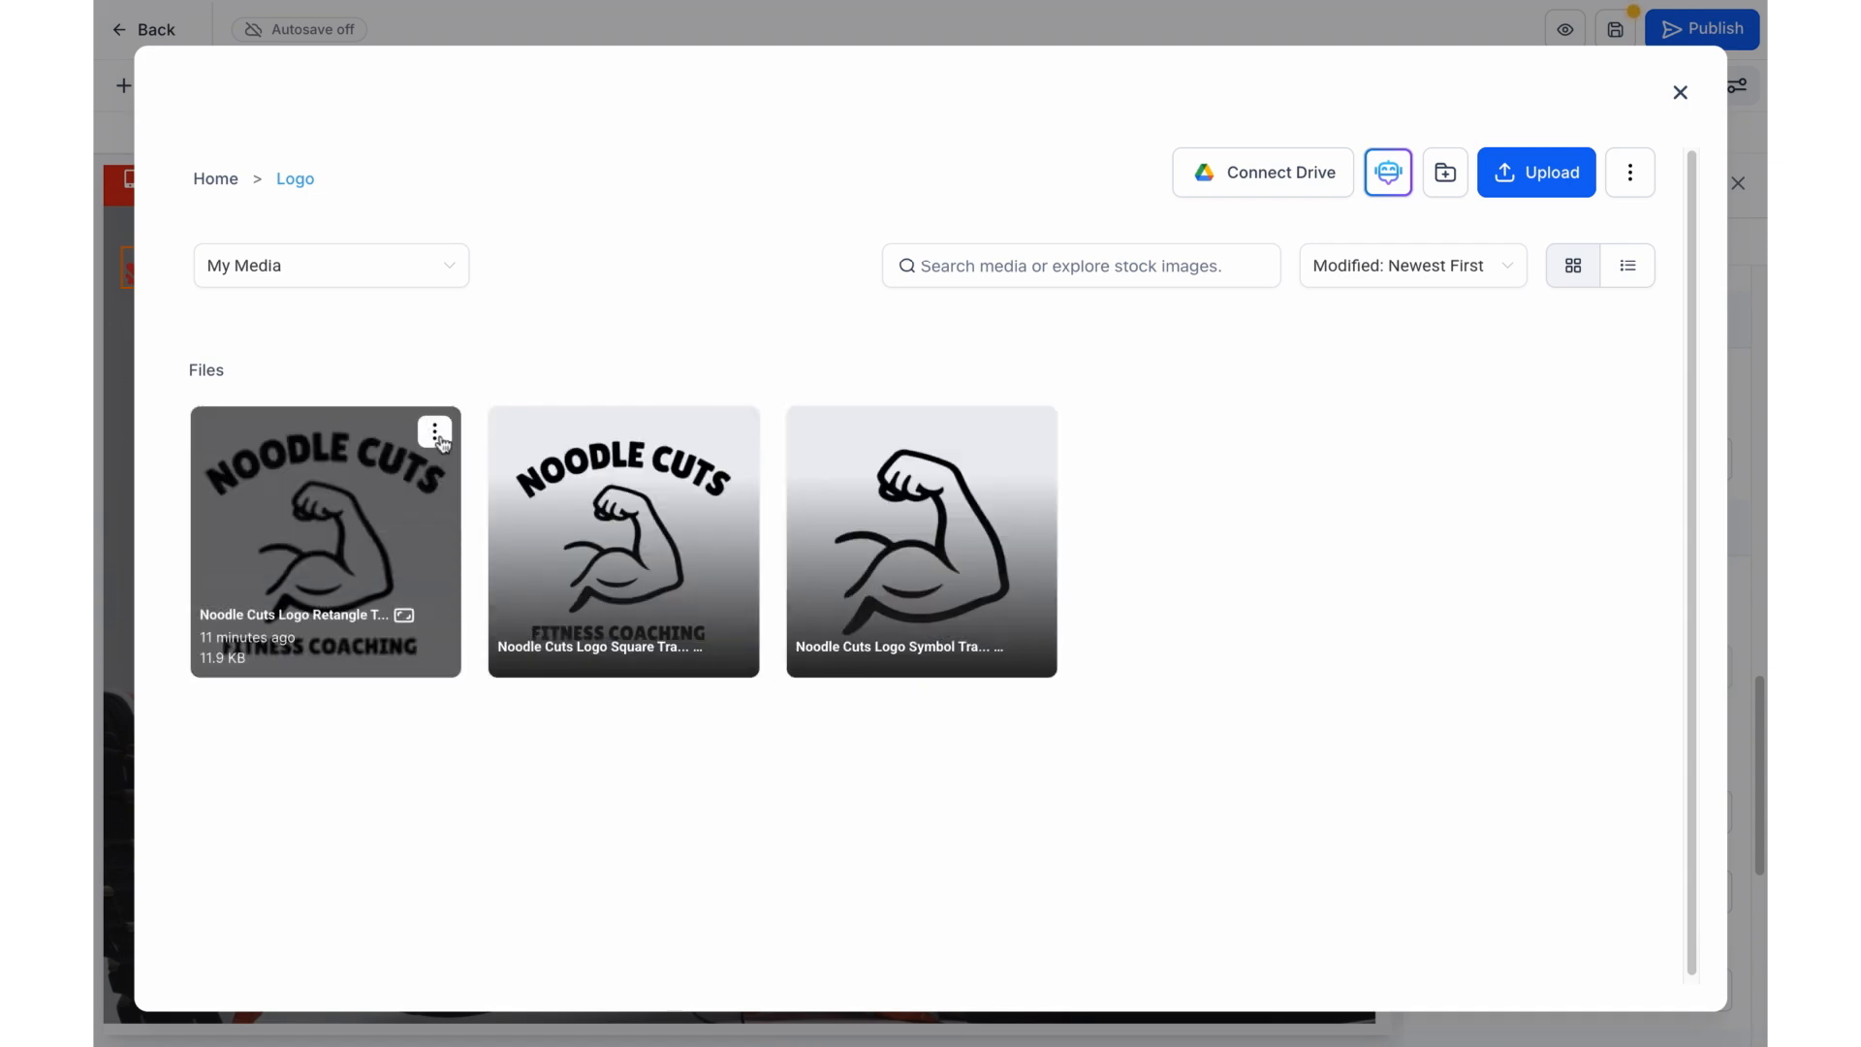
{"action": "left_click", "coordinate": [335, 458]}
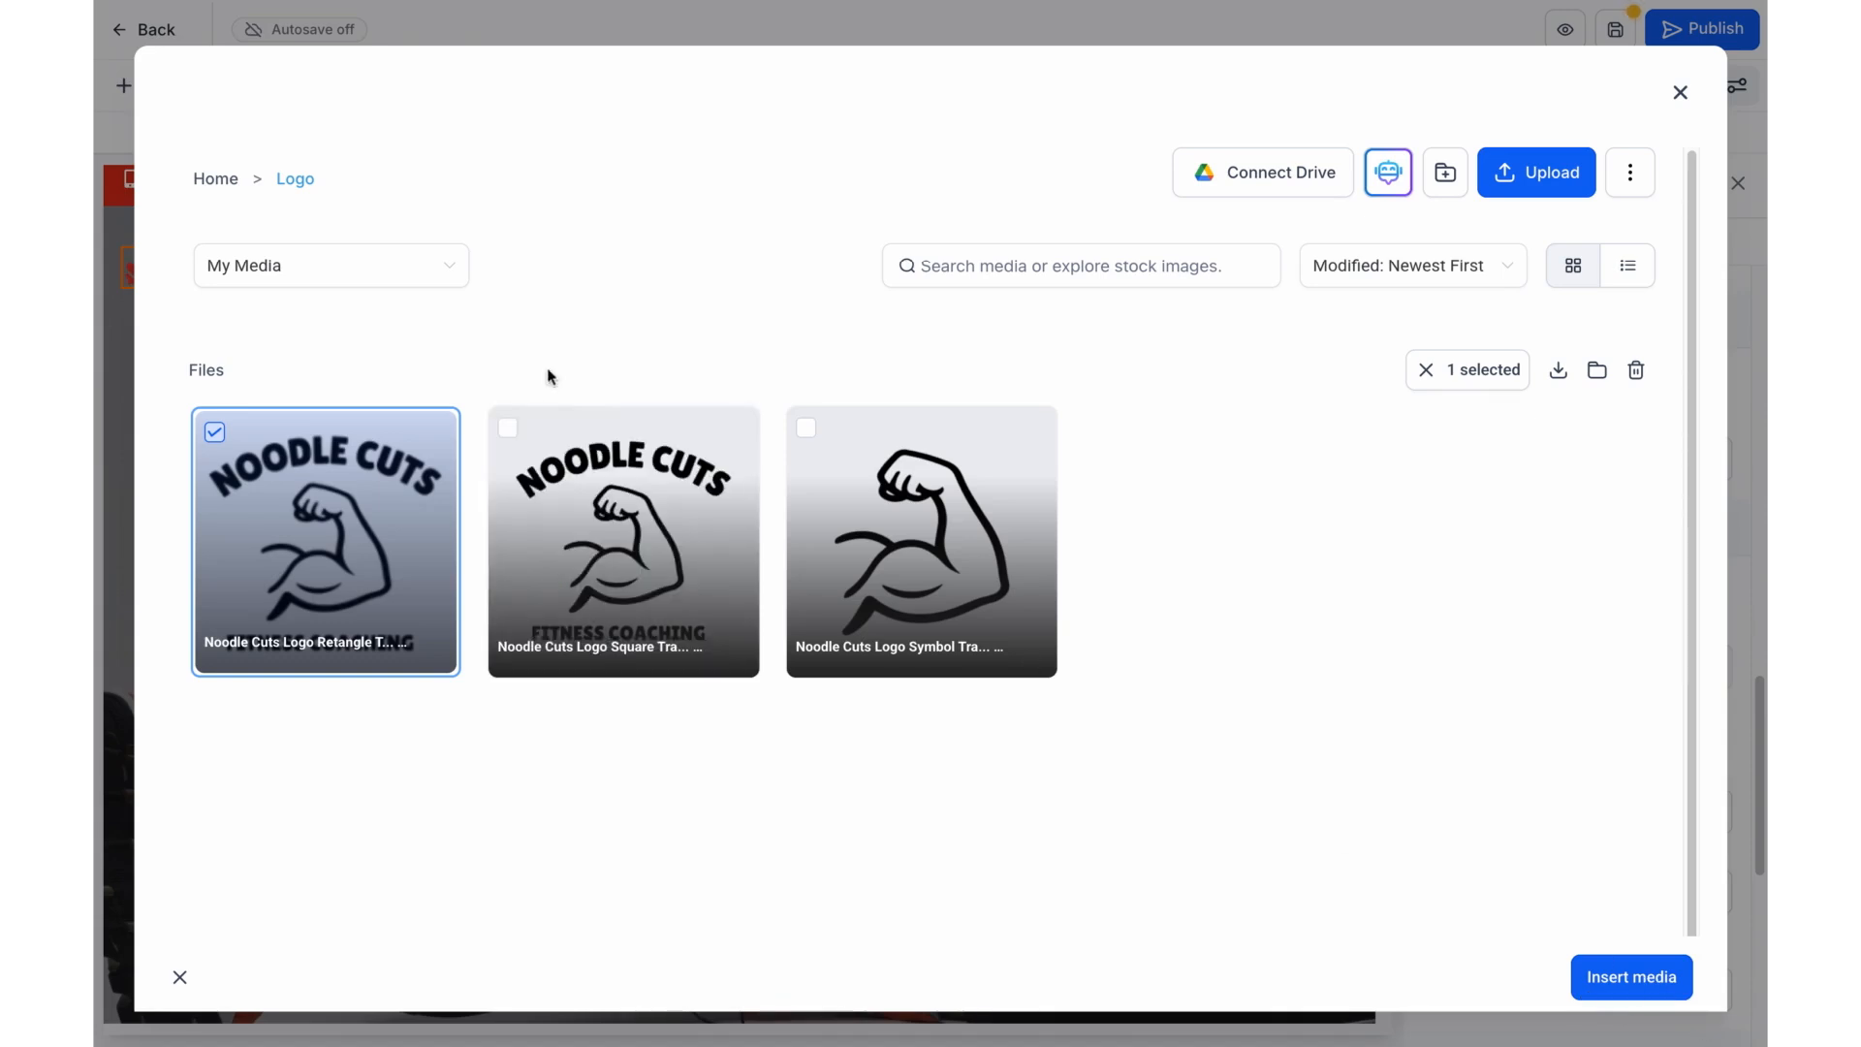
Switch the selection to the square Noodle Cuts logo and copy the link of the rectangular one.
{"action": "left_click", "coordinate": [543, 441]}
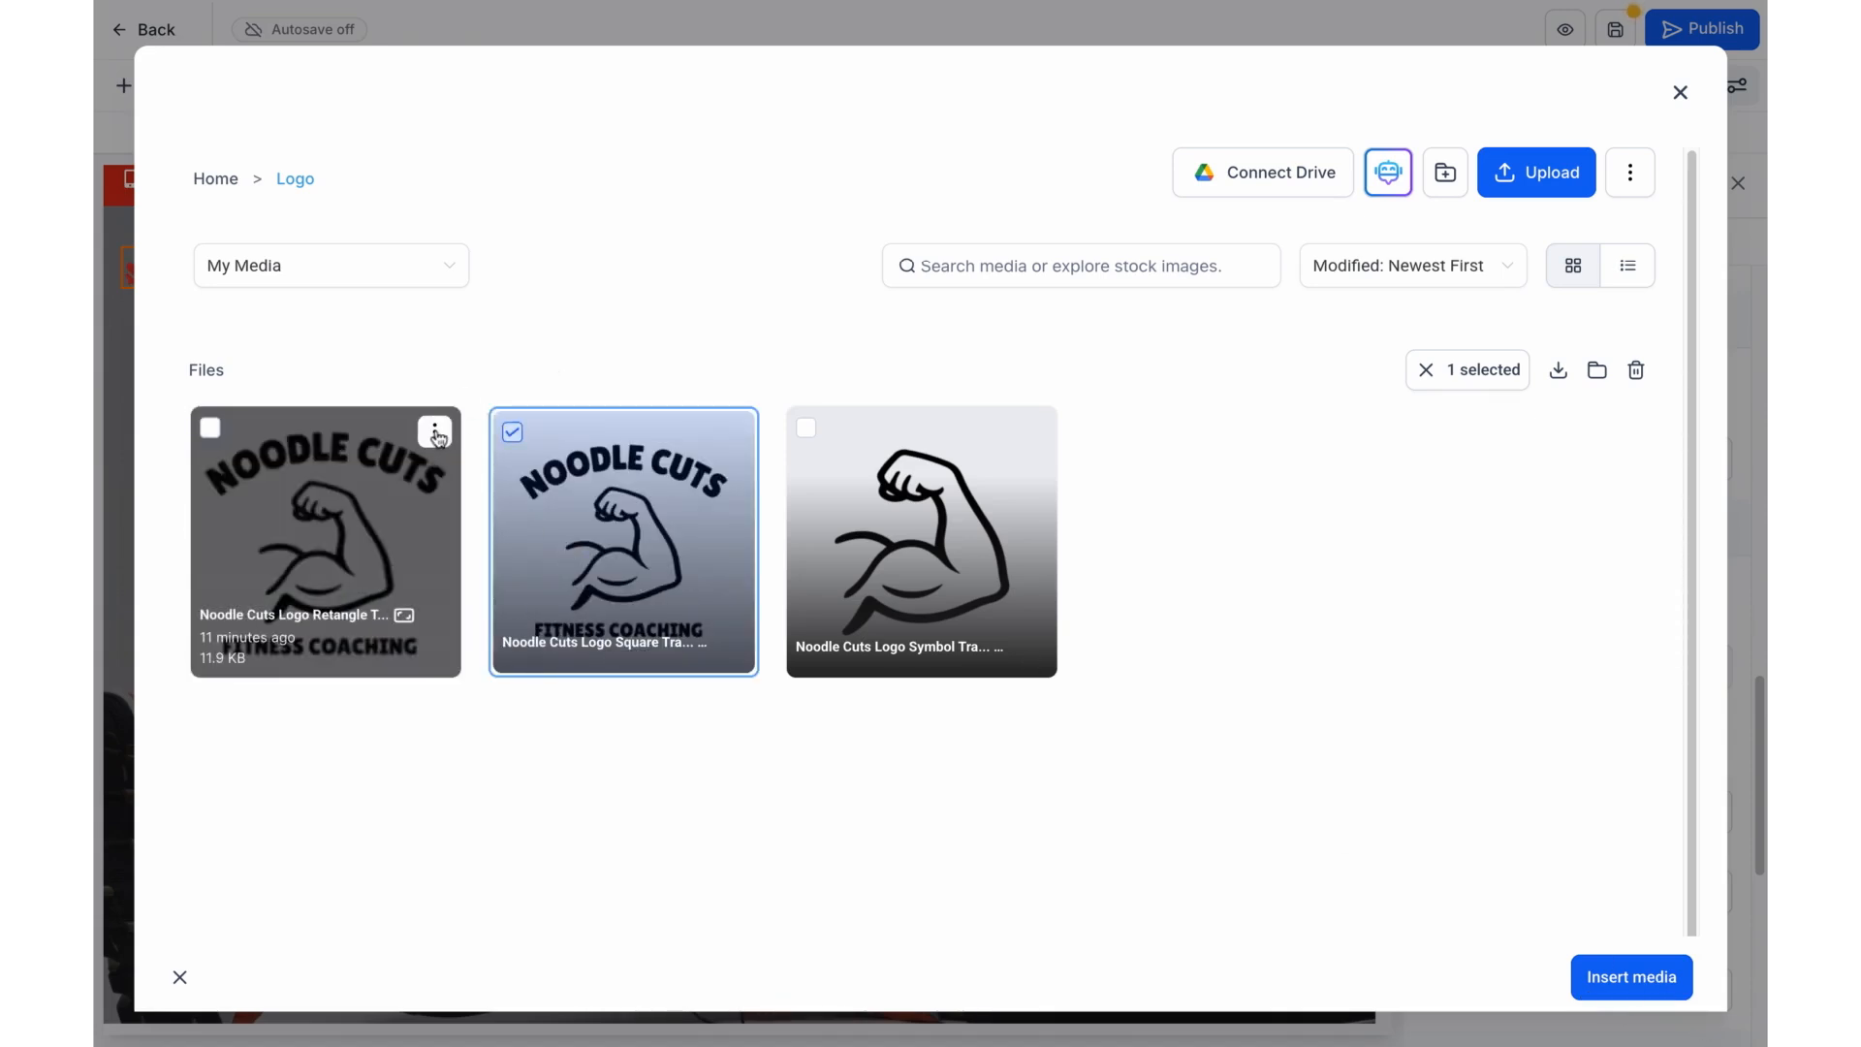
{"action": "left_click", "coordinate": [436, 432]}
{"action": "left_click", "coordinate": [412, 478]}
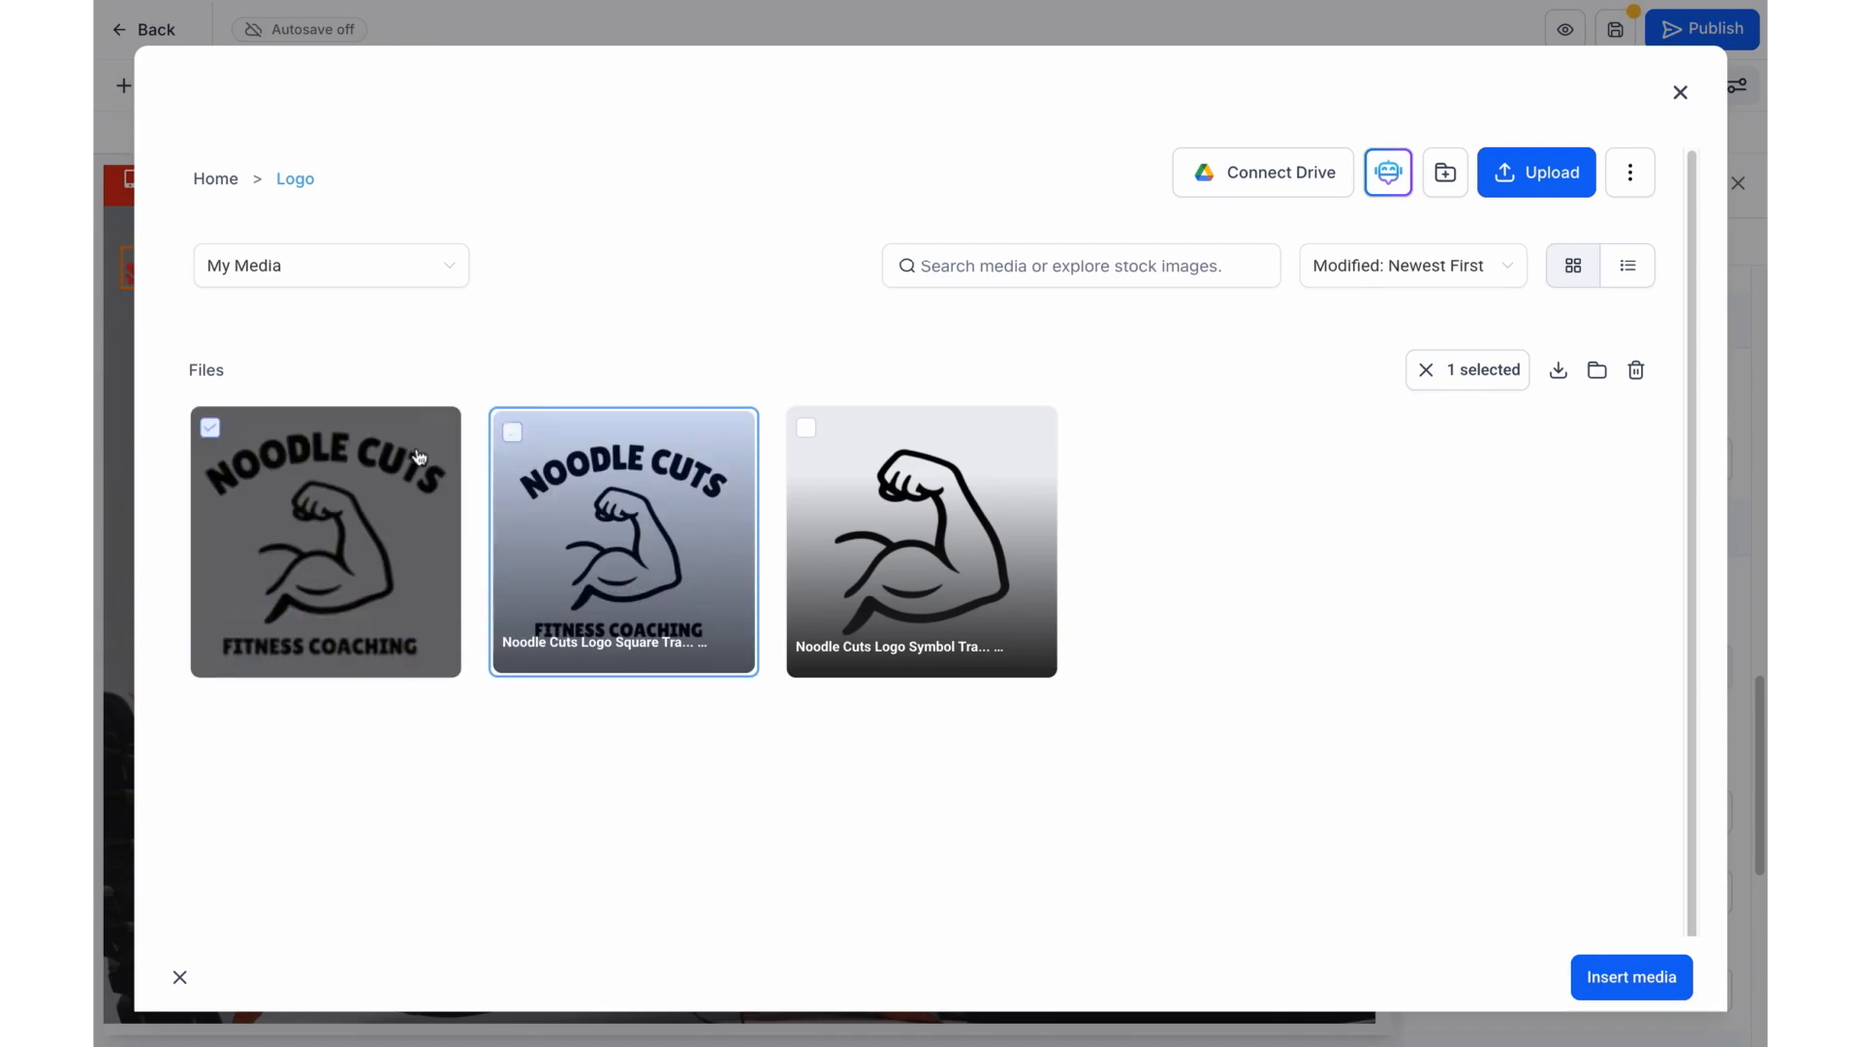
{"action": "left_click", "coordinate": [434, 432]}
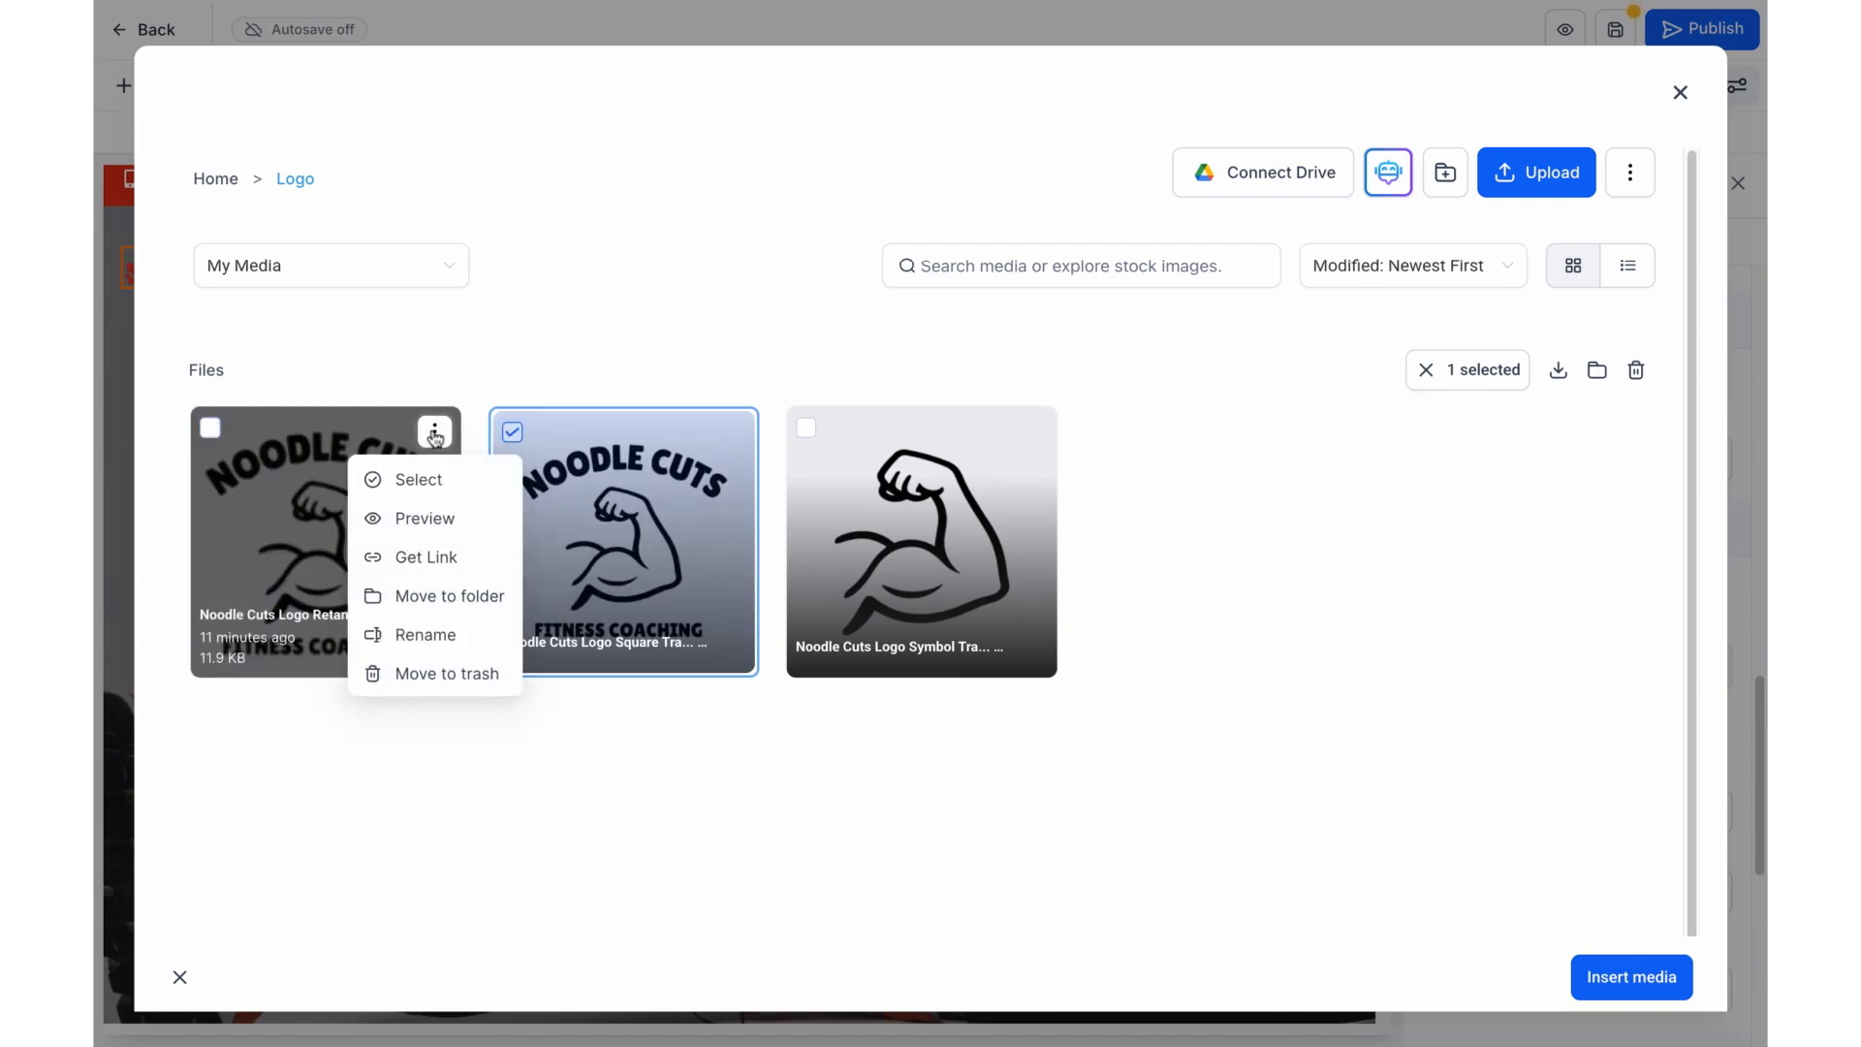
{"action": "left_click", "coordinate": [433, 561]}
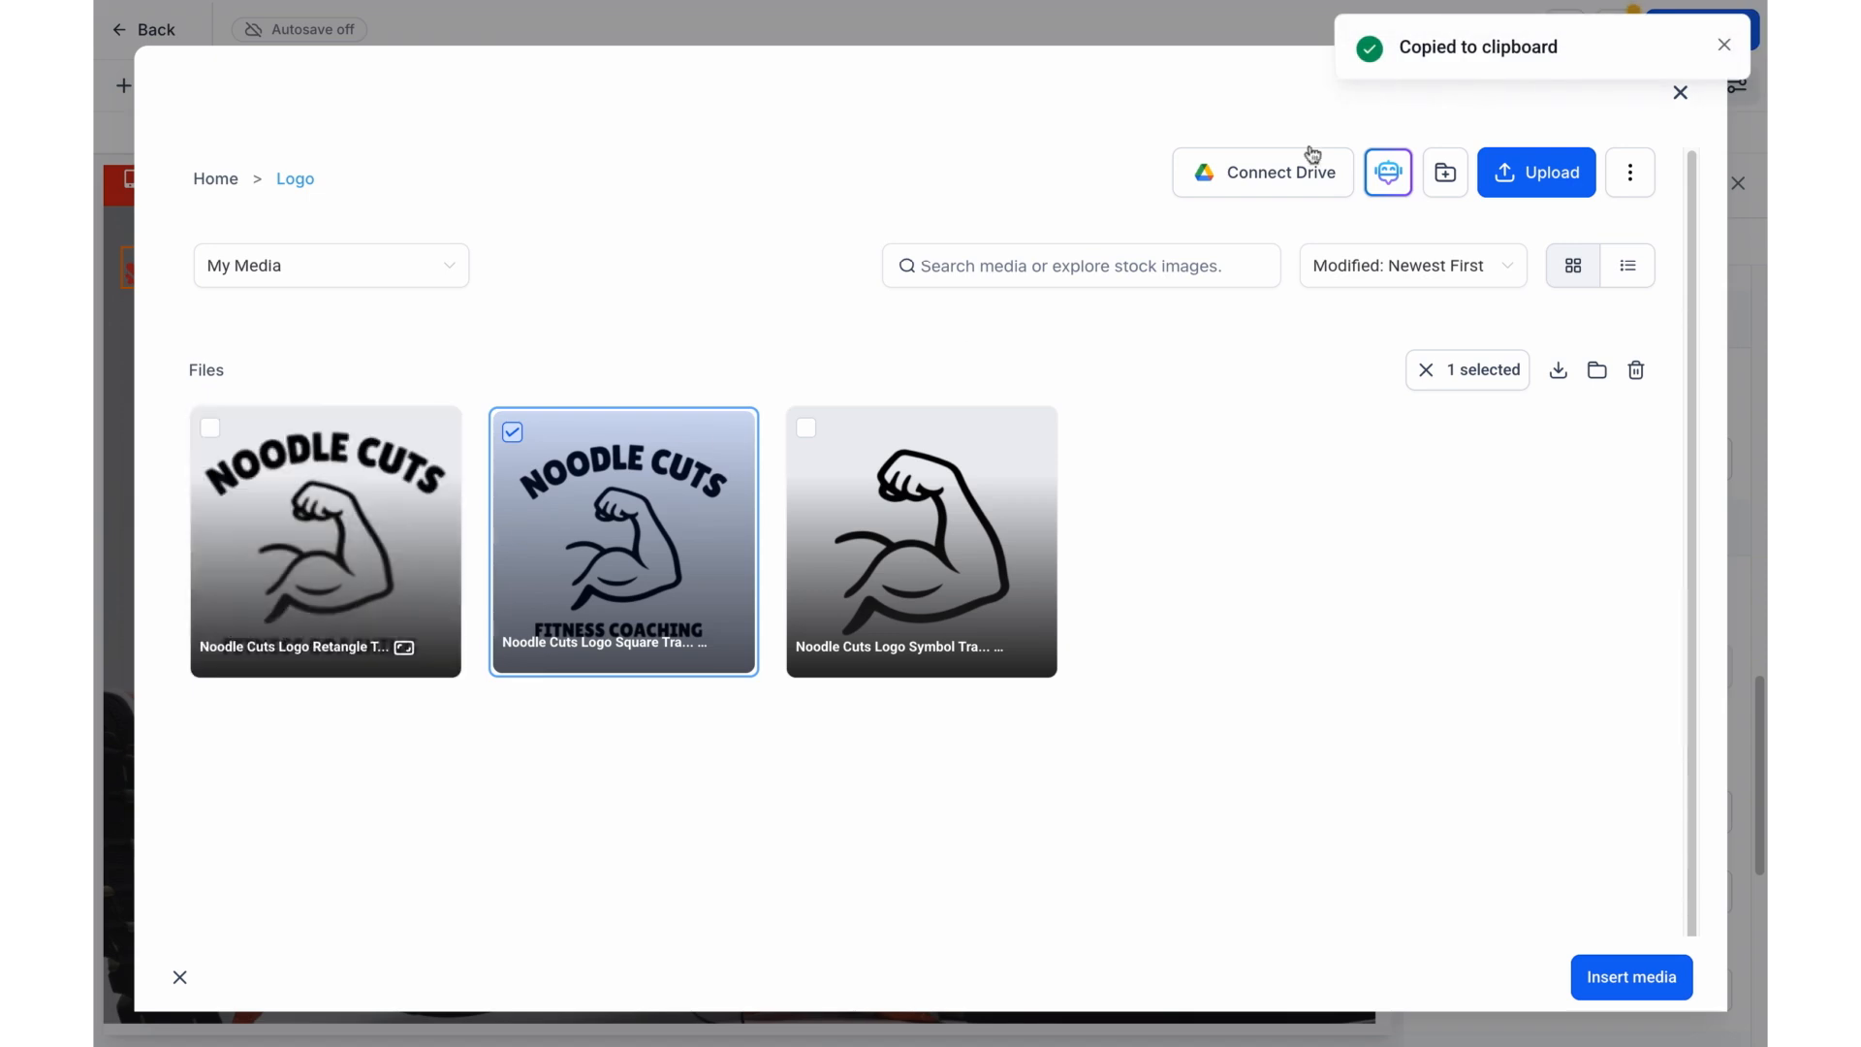
Insert the rectangular Noodle Cuts logo as the navigation menu's brand logo and select its whole image URL.
{"action": "left_click", "coordinate": [377, 549]}
{"action": "left_click", "coordinate": [1637, 981]}
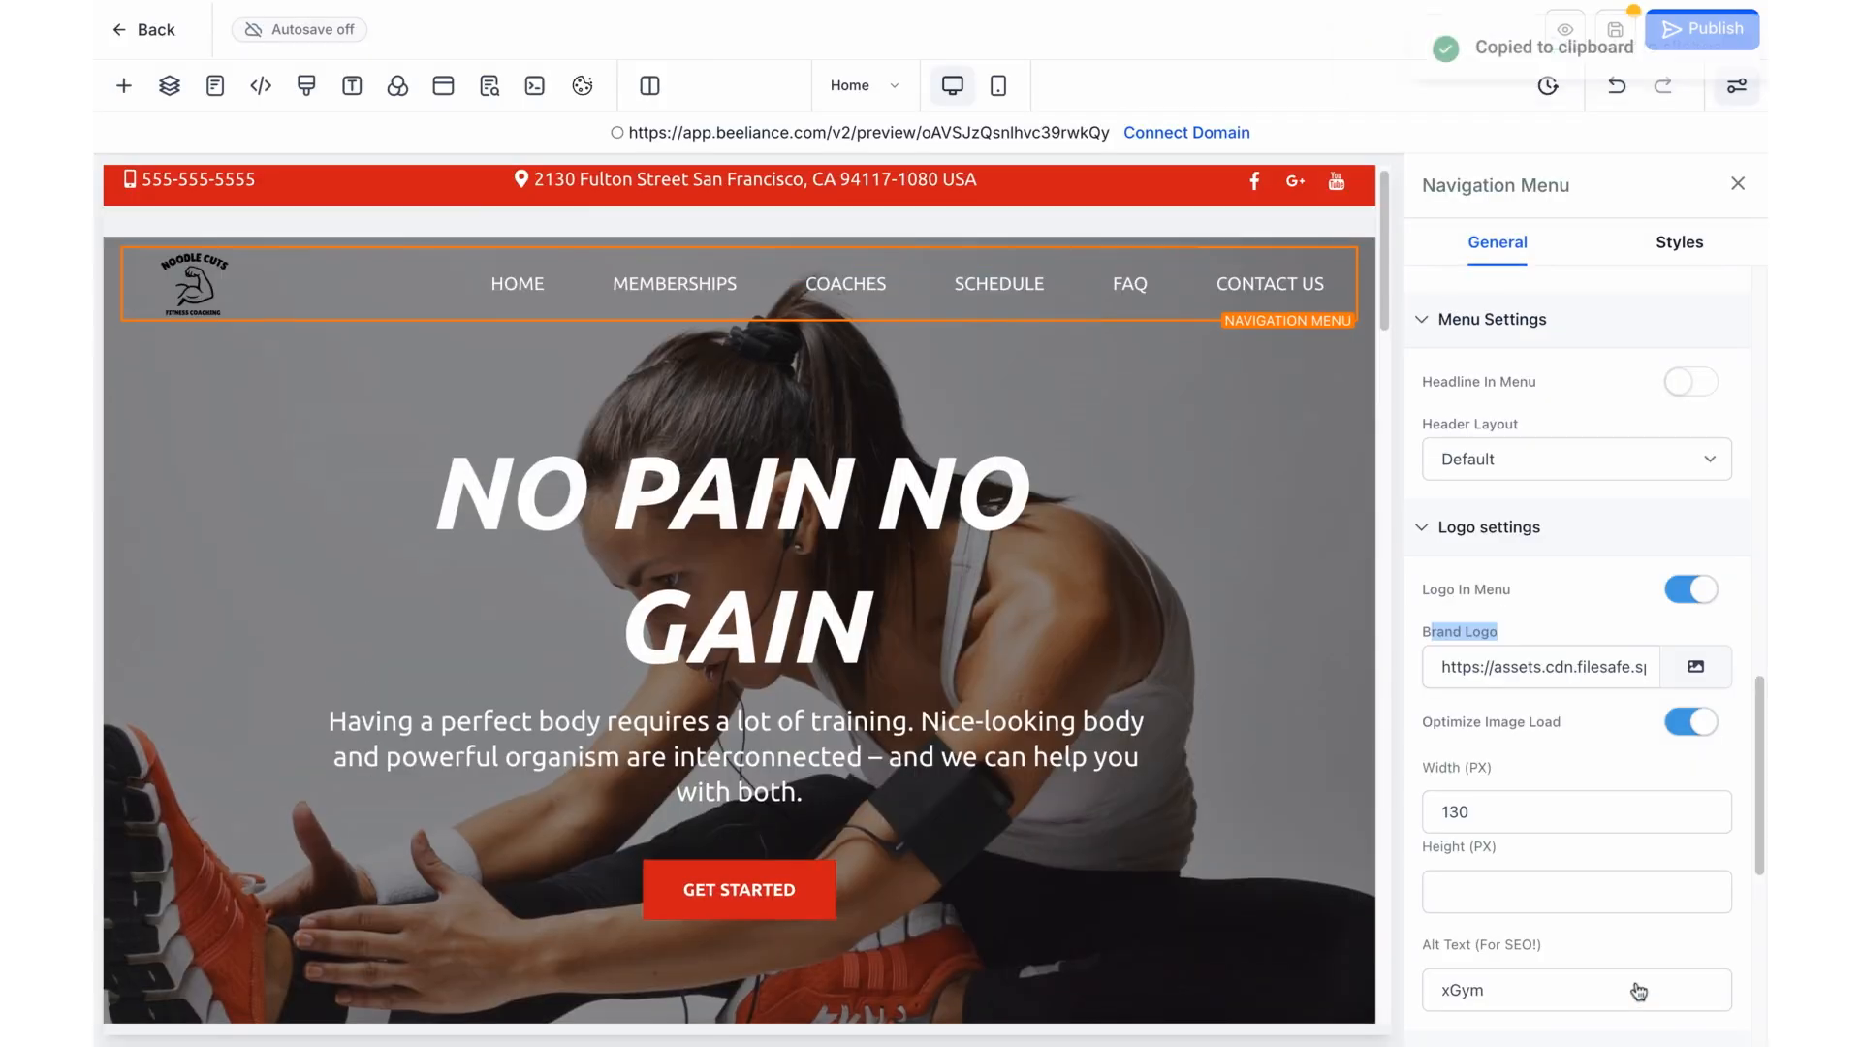
{"action": "left_click", "coordinate": [1537, 624]}
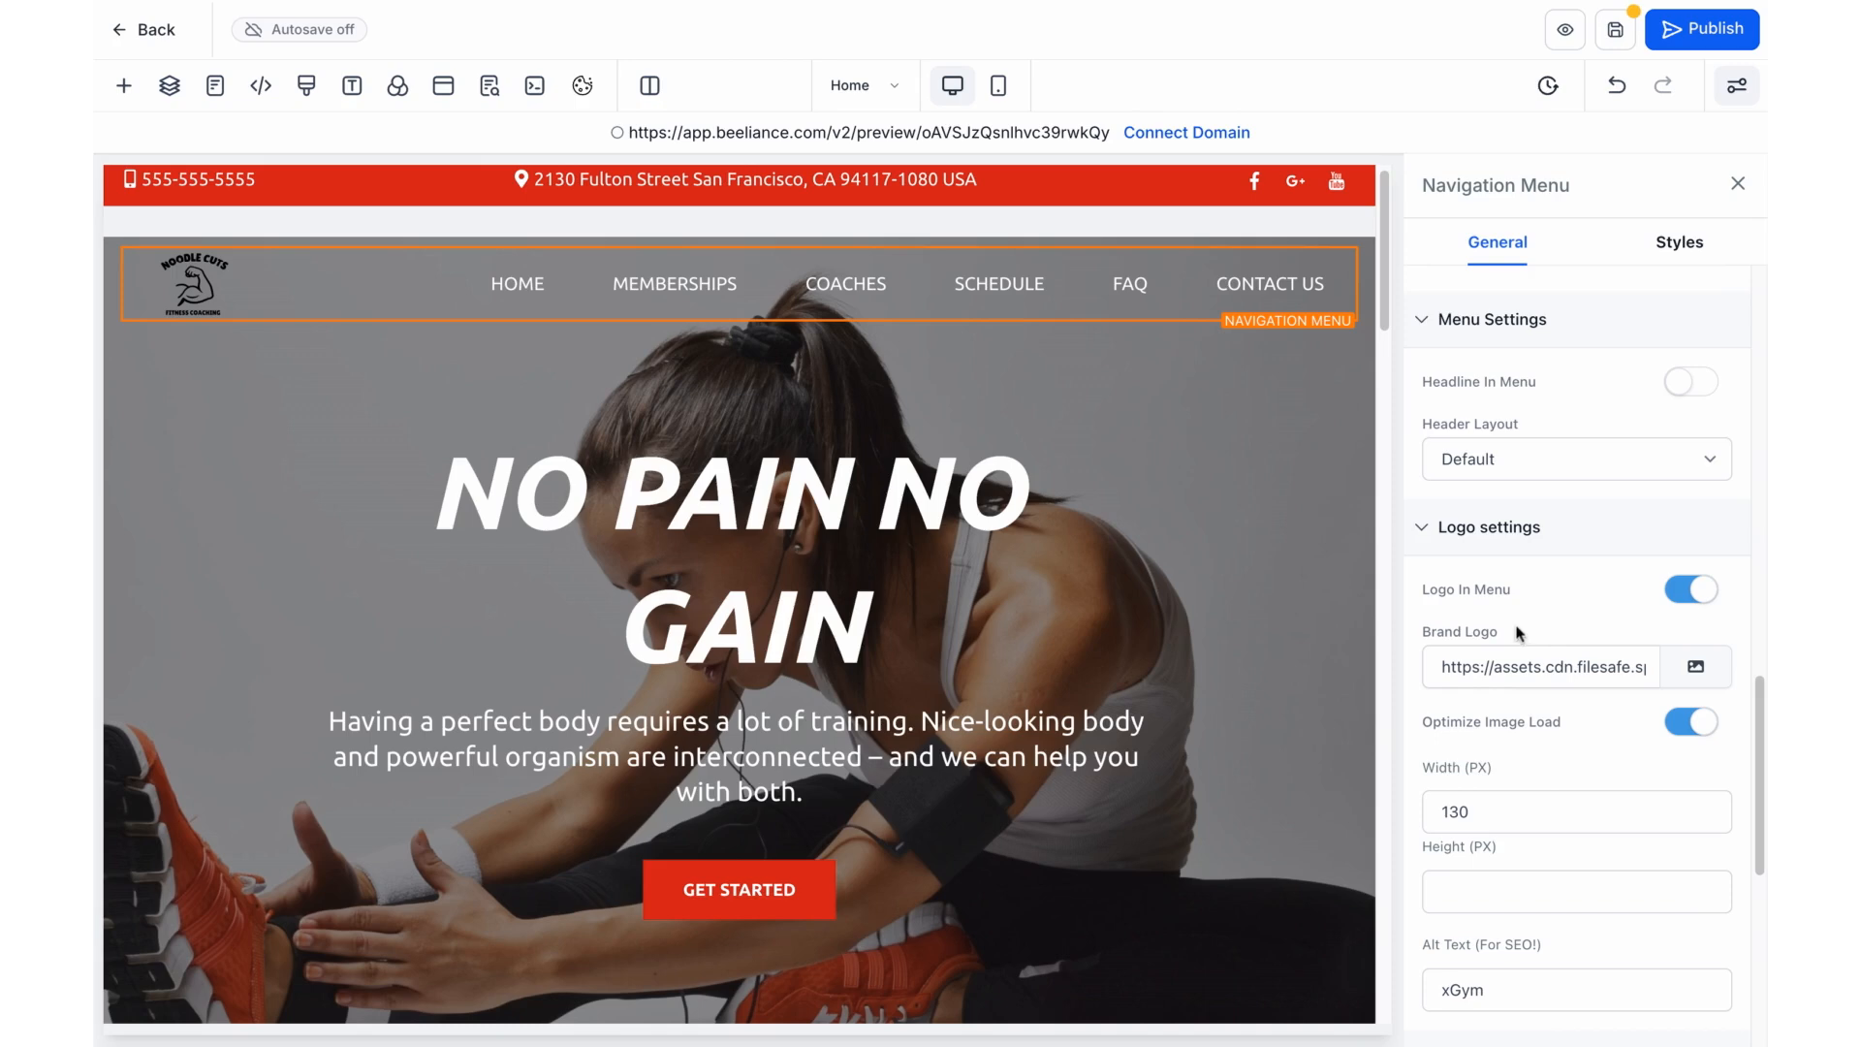
{"action": "left_click", "coordinate": [1490, 666]}
{"action": "key", "text": "ctrl+a"}
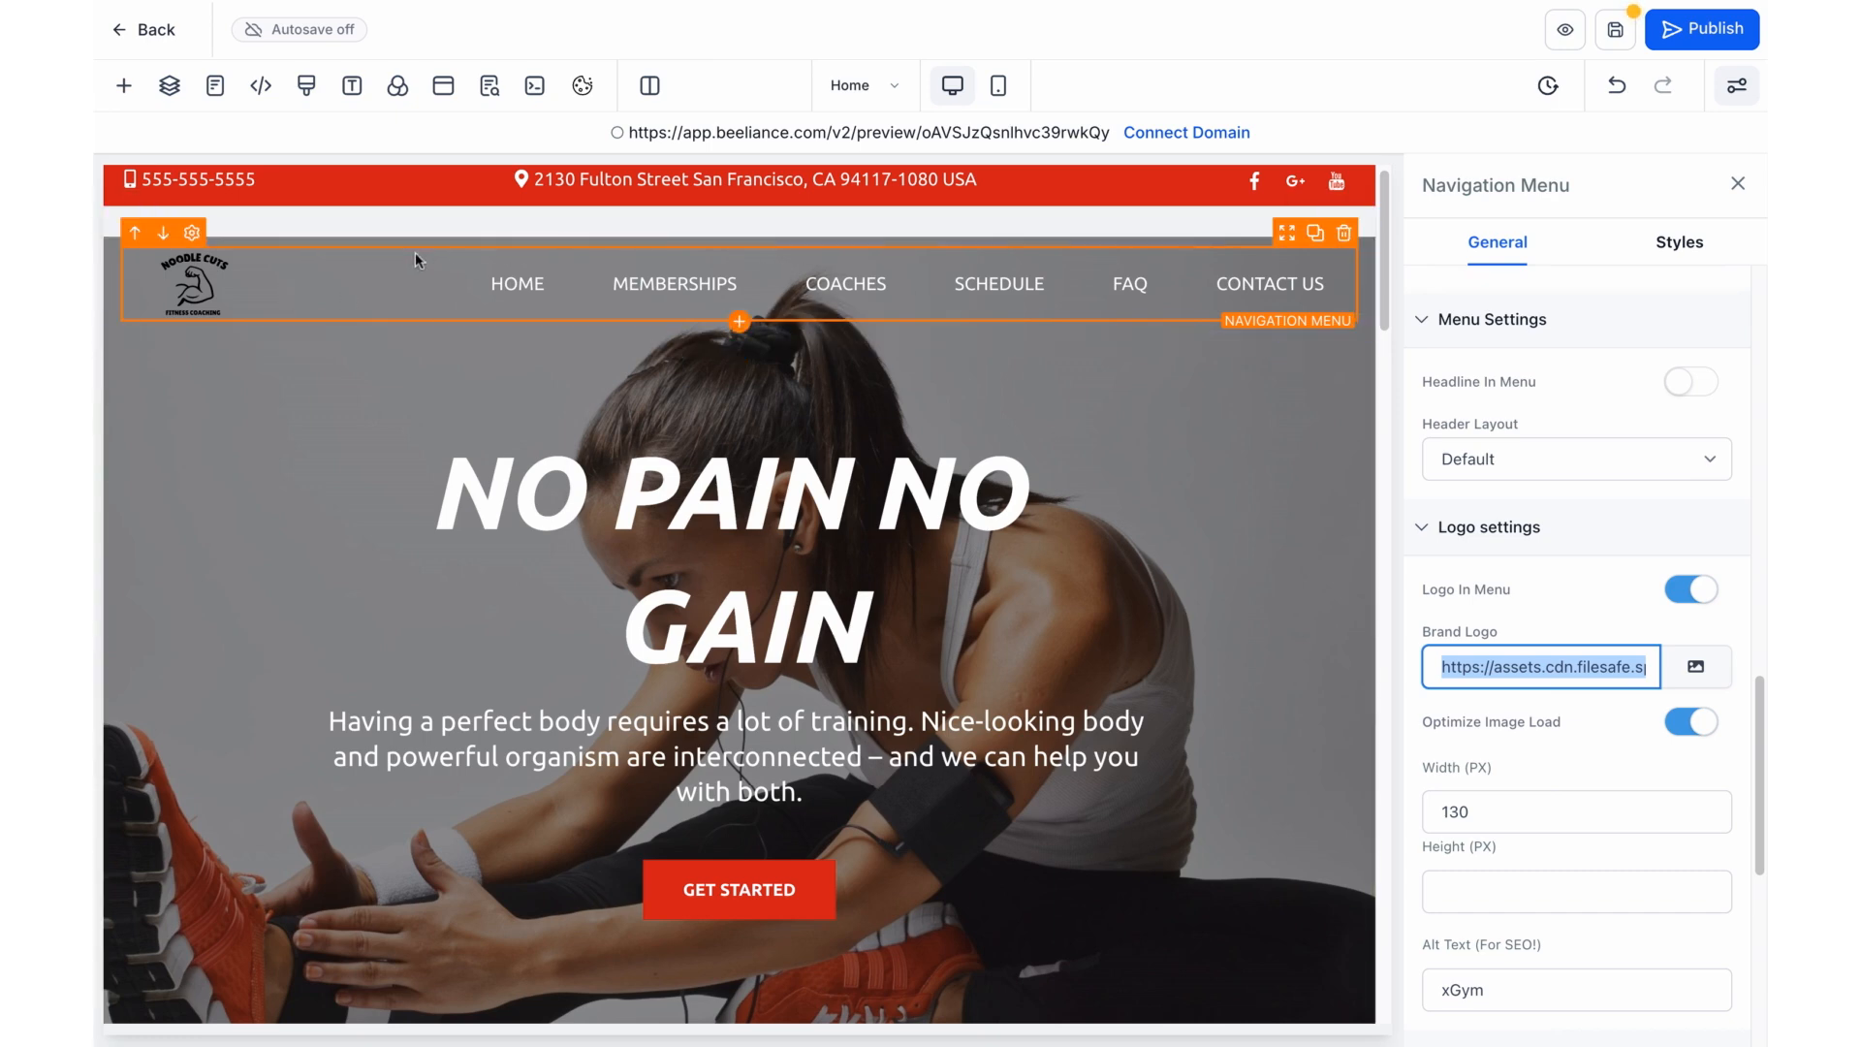
Set the navigation section's top margin to -27 px to close the gap below the red top bar.
{"action": "left_click", "coordinate": [392, 237]}
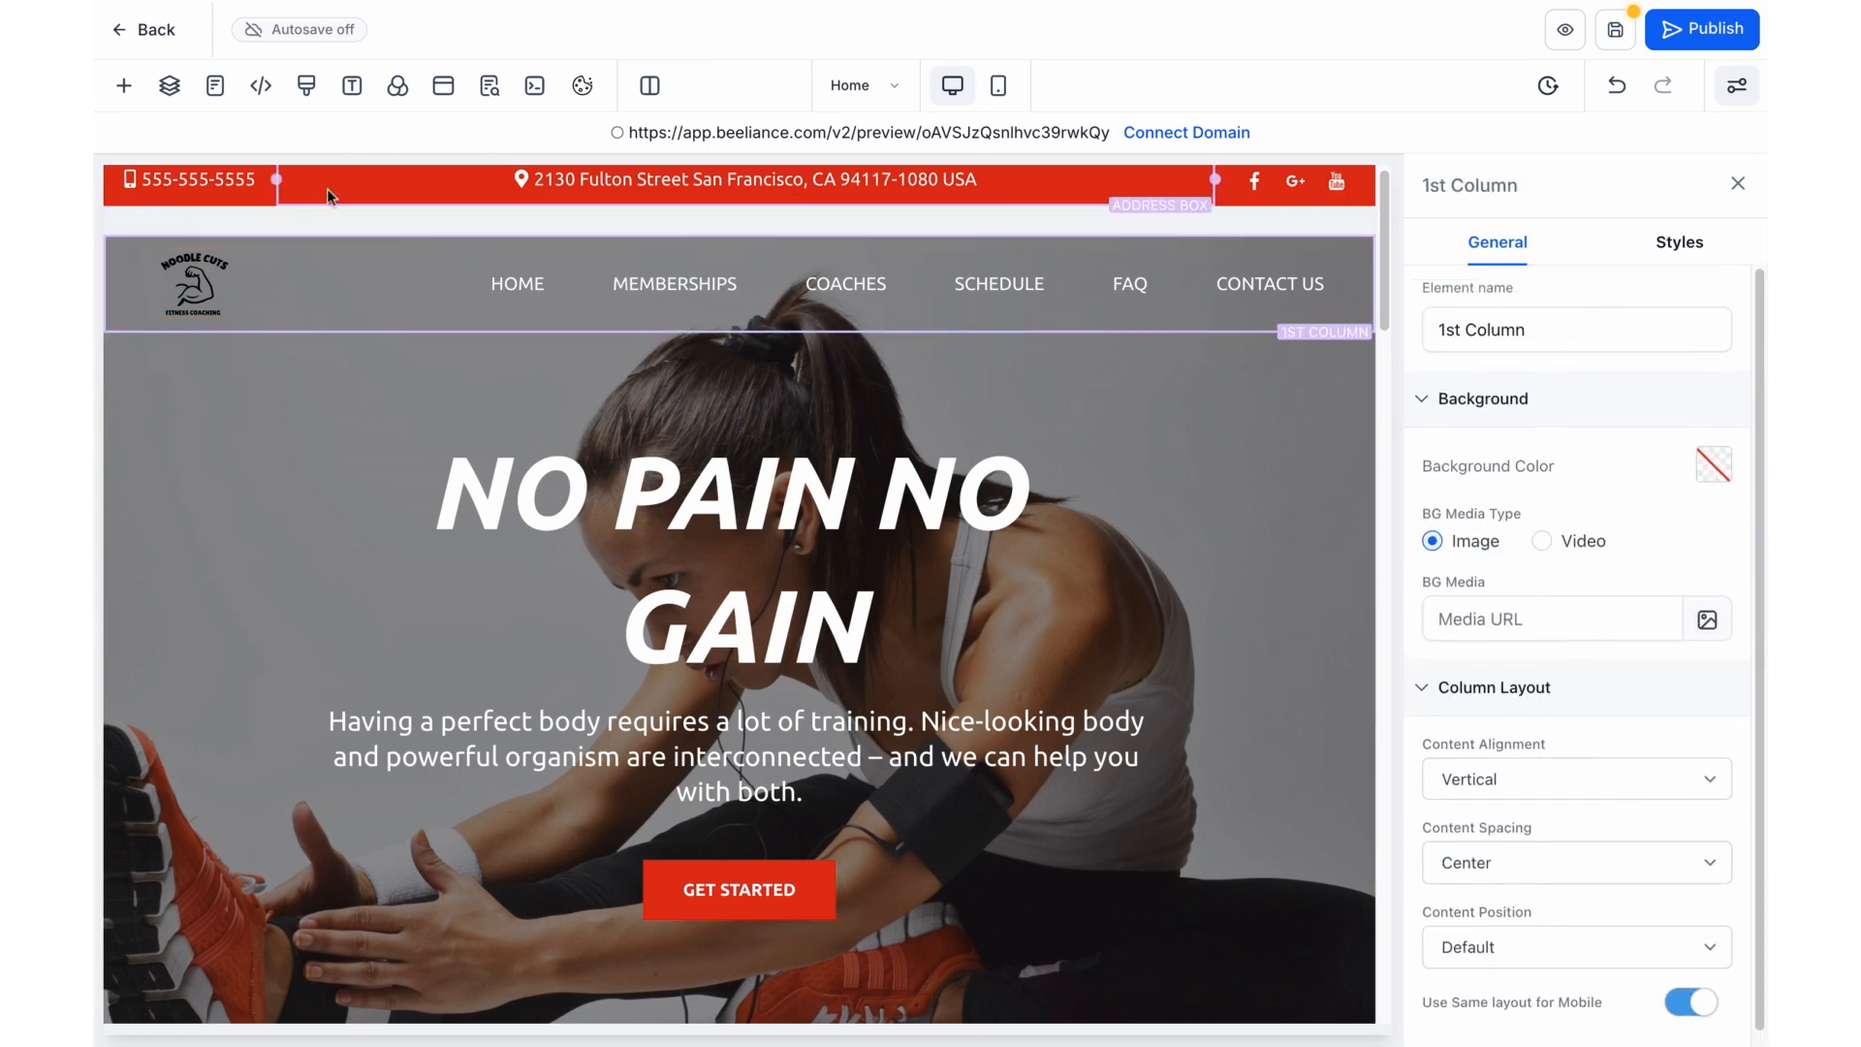
{"action": "left_click", "coordinate": [309, 214]}
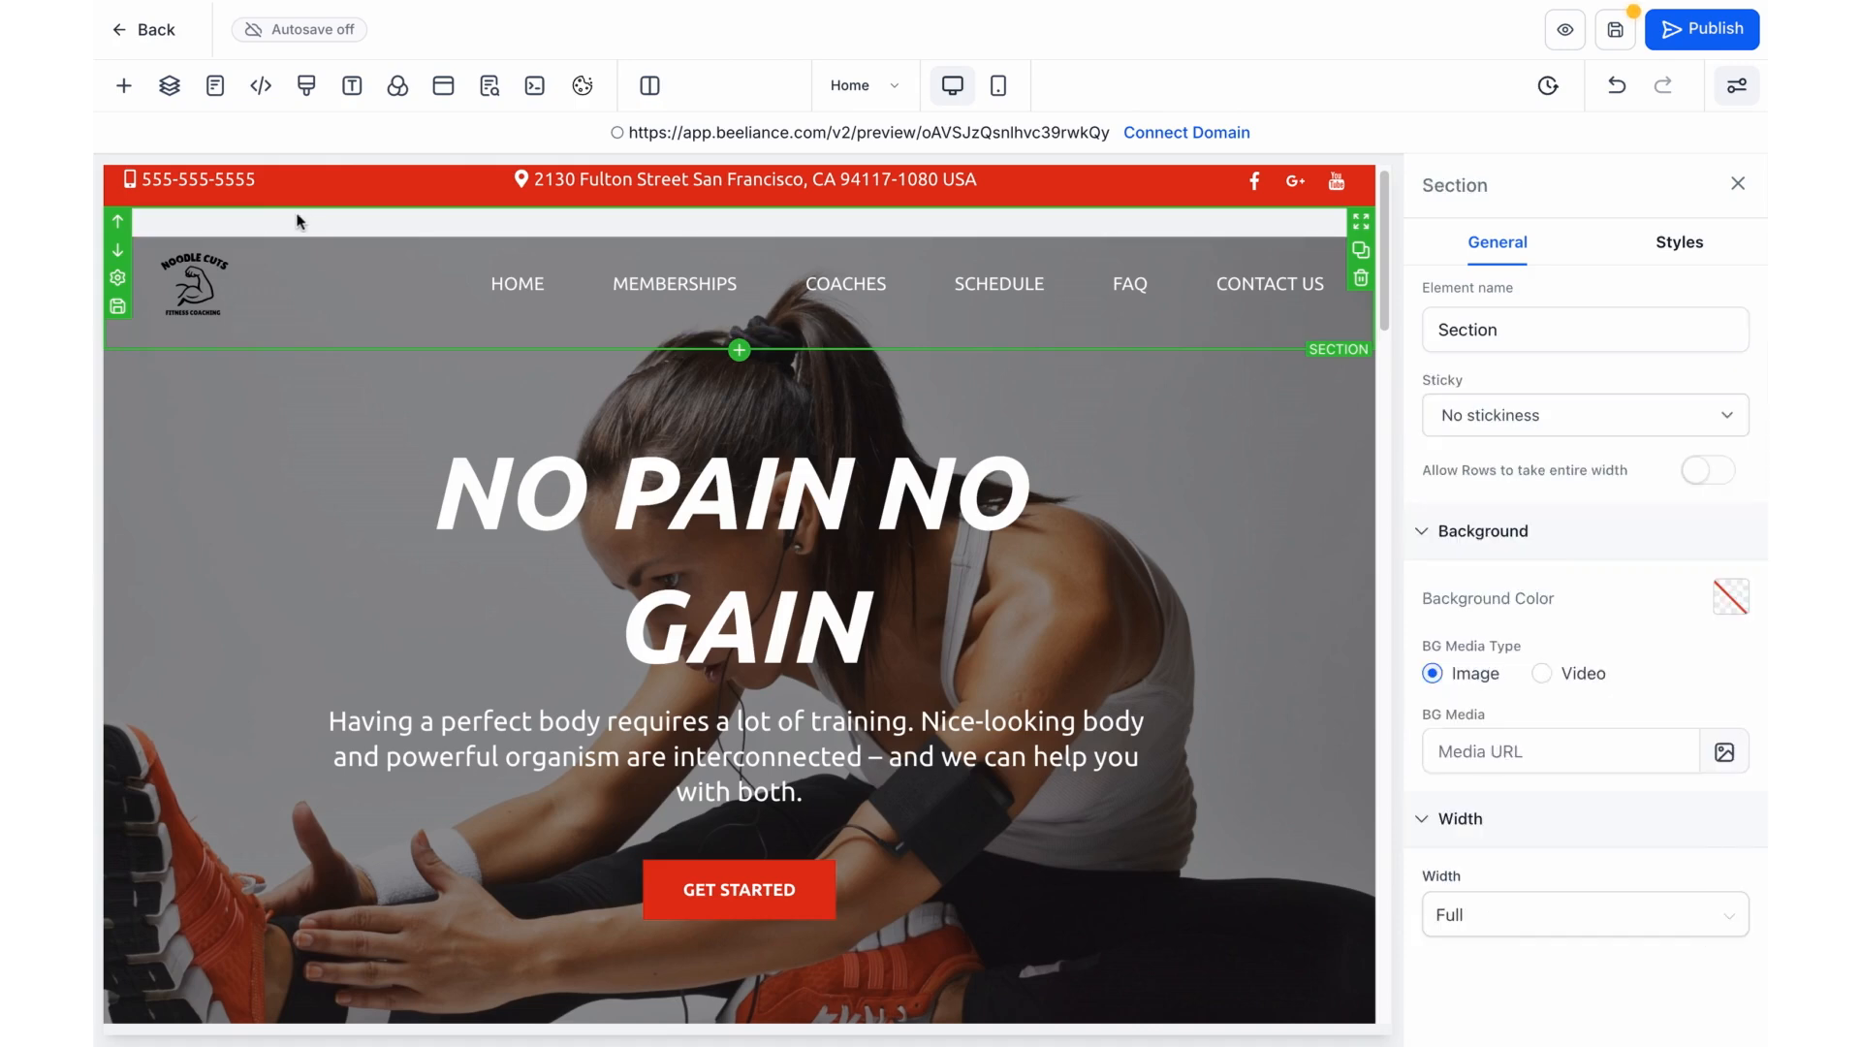
{"action": "left_click", "coordinate": [1679, 241]}
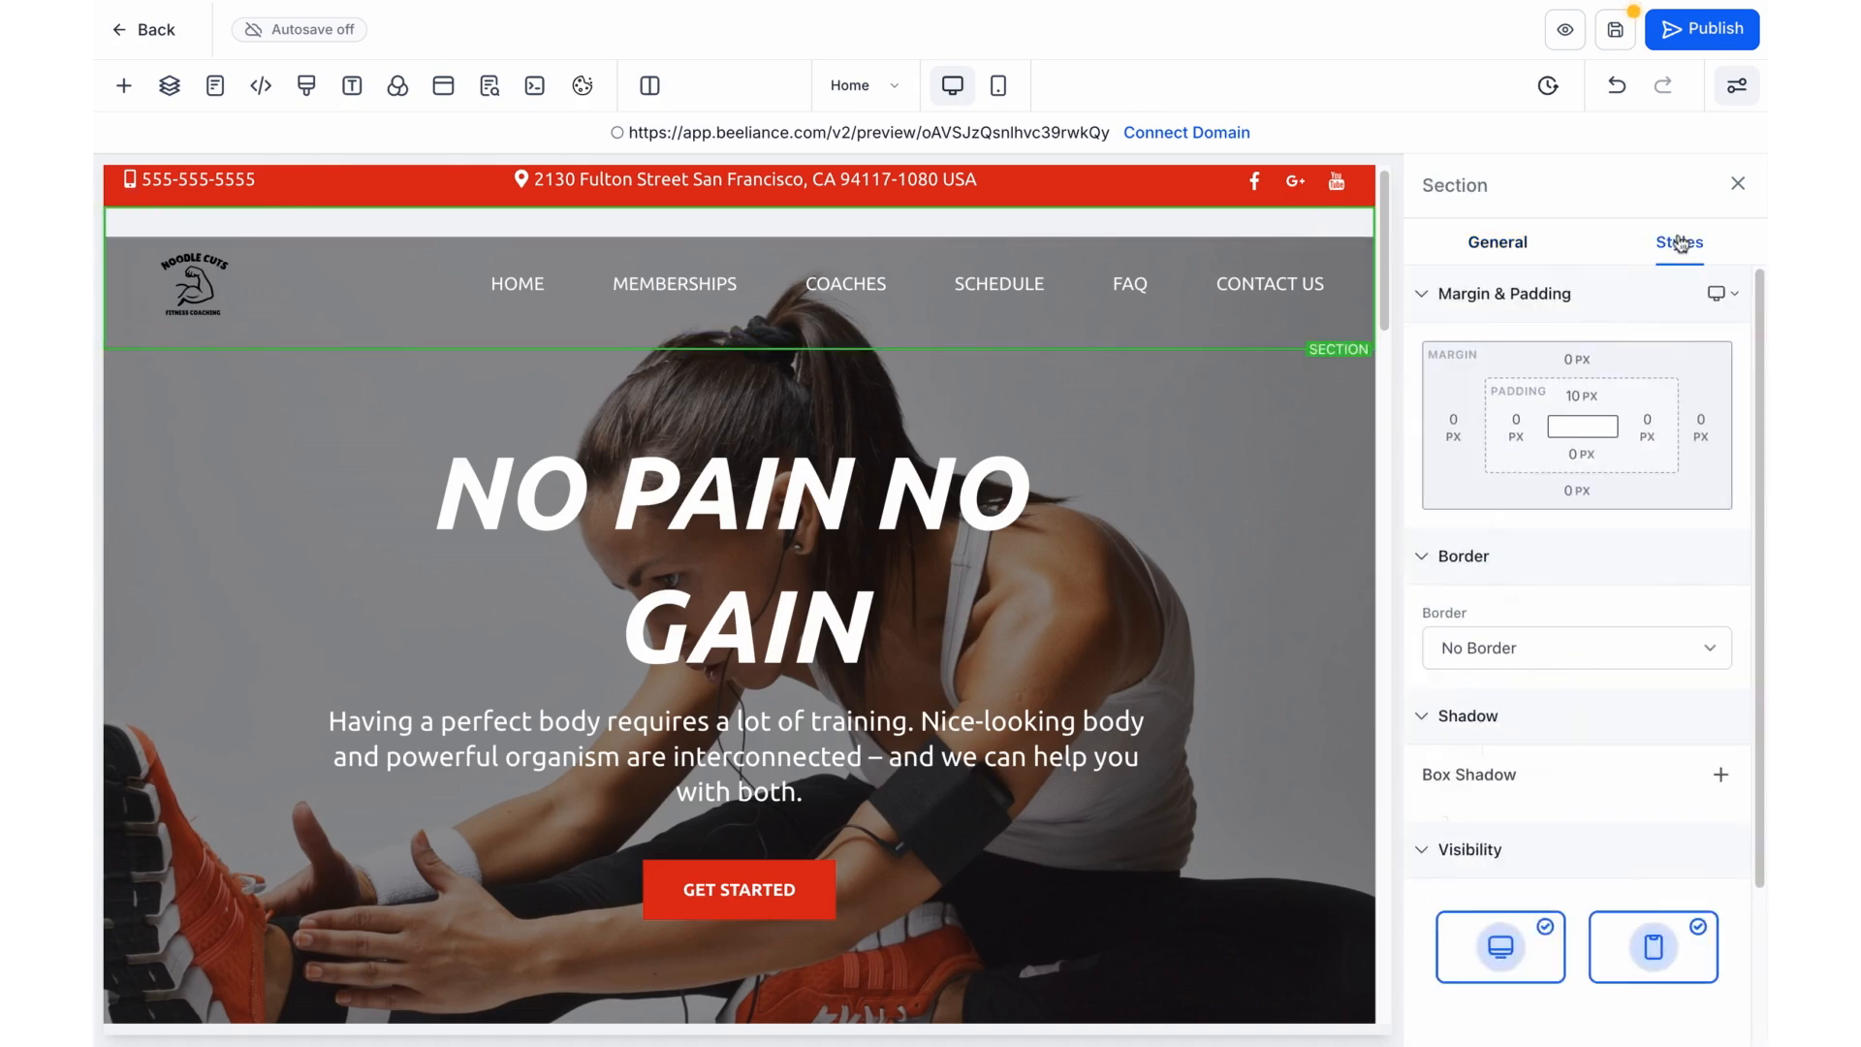
{"action": "left_click", "coordinate": [1578, 374]}
{"action": "left_click_drag", "start_coordinate": [1537, 415], "coordinate": [1456, 414]}
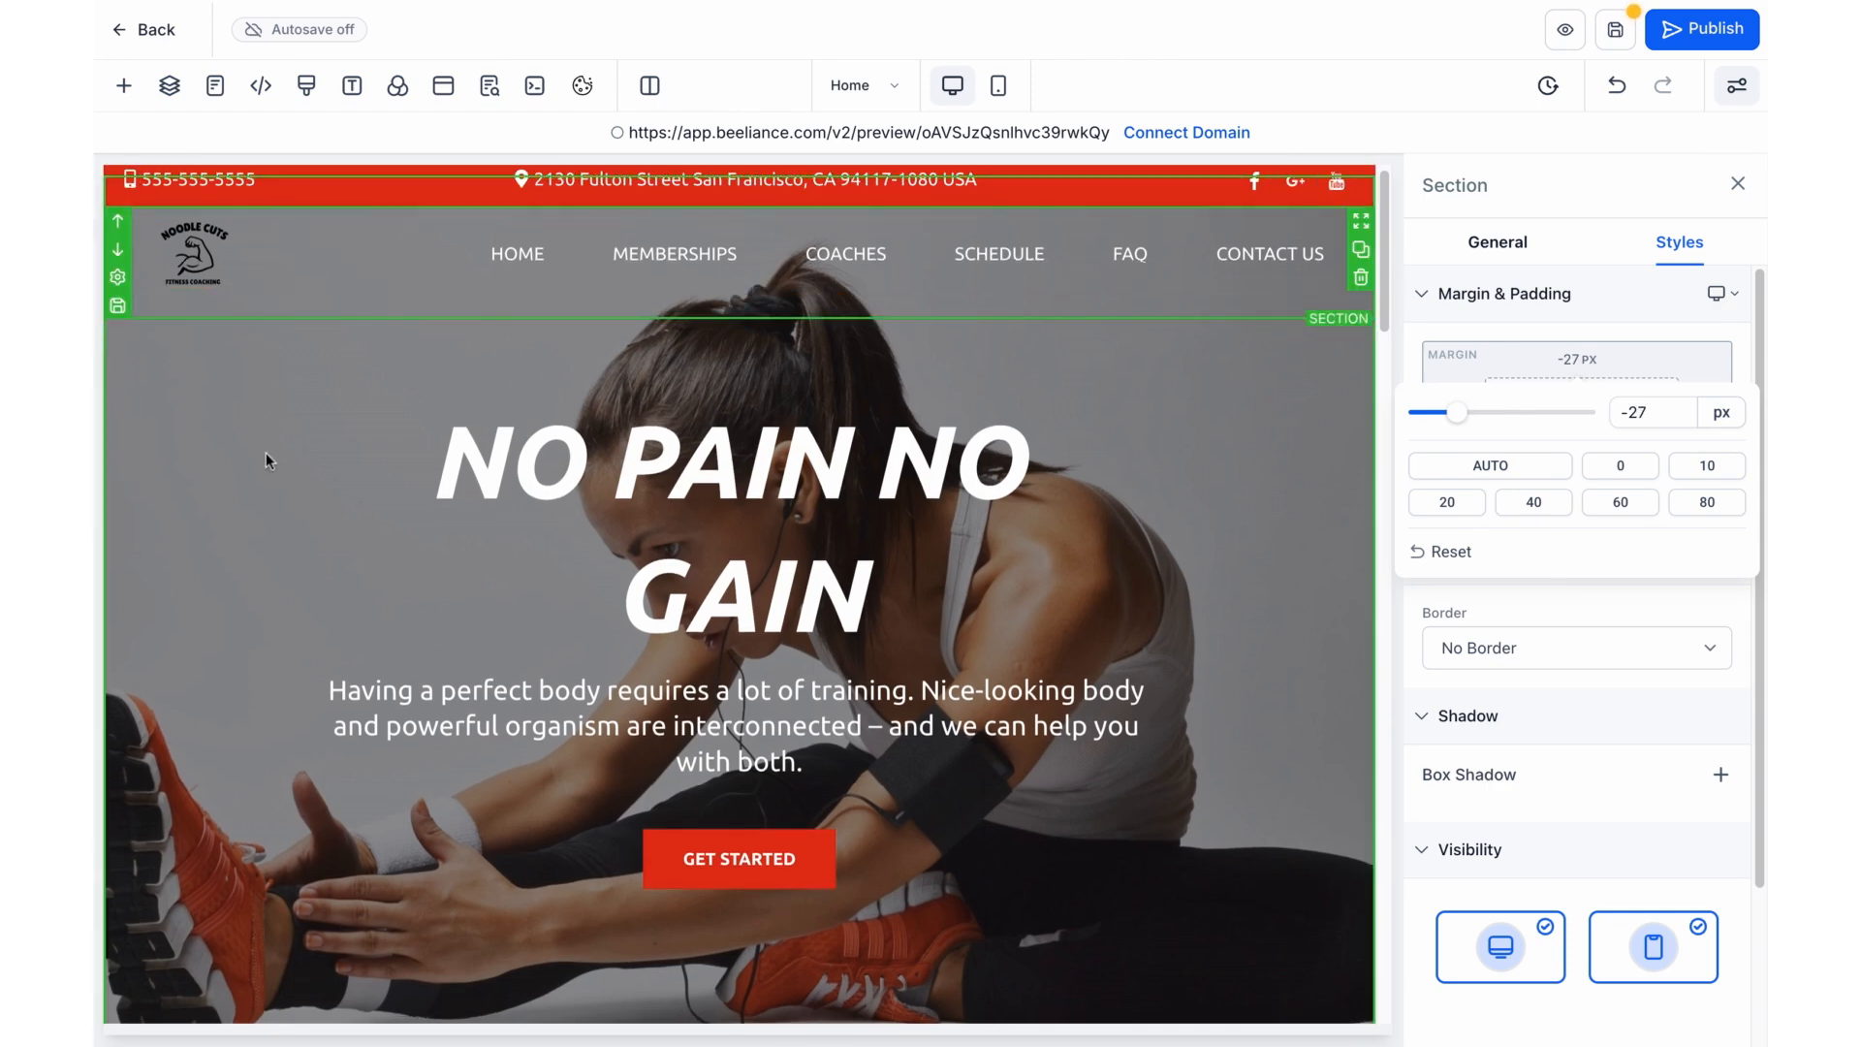
{"action": "scroll", "coordinate": [431, 446], "scroll_direction": "up", "scroll_amount": 1}
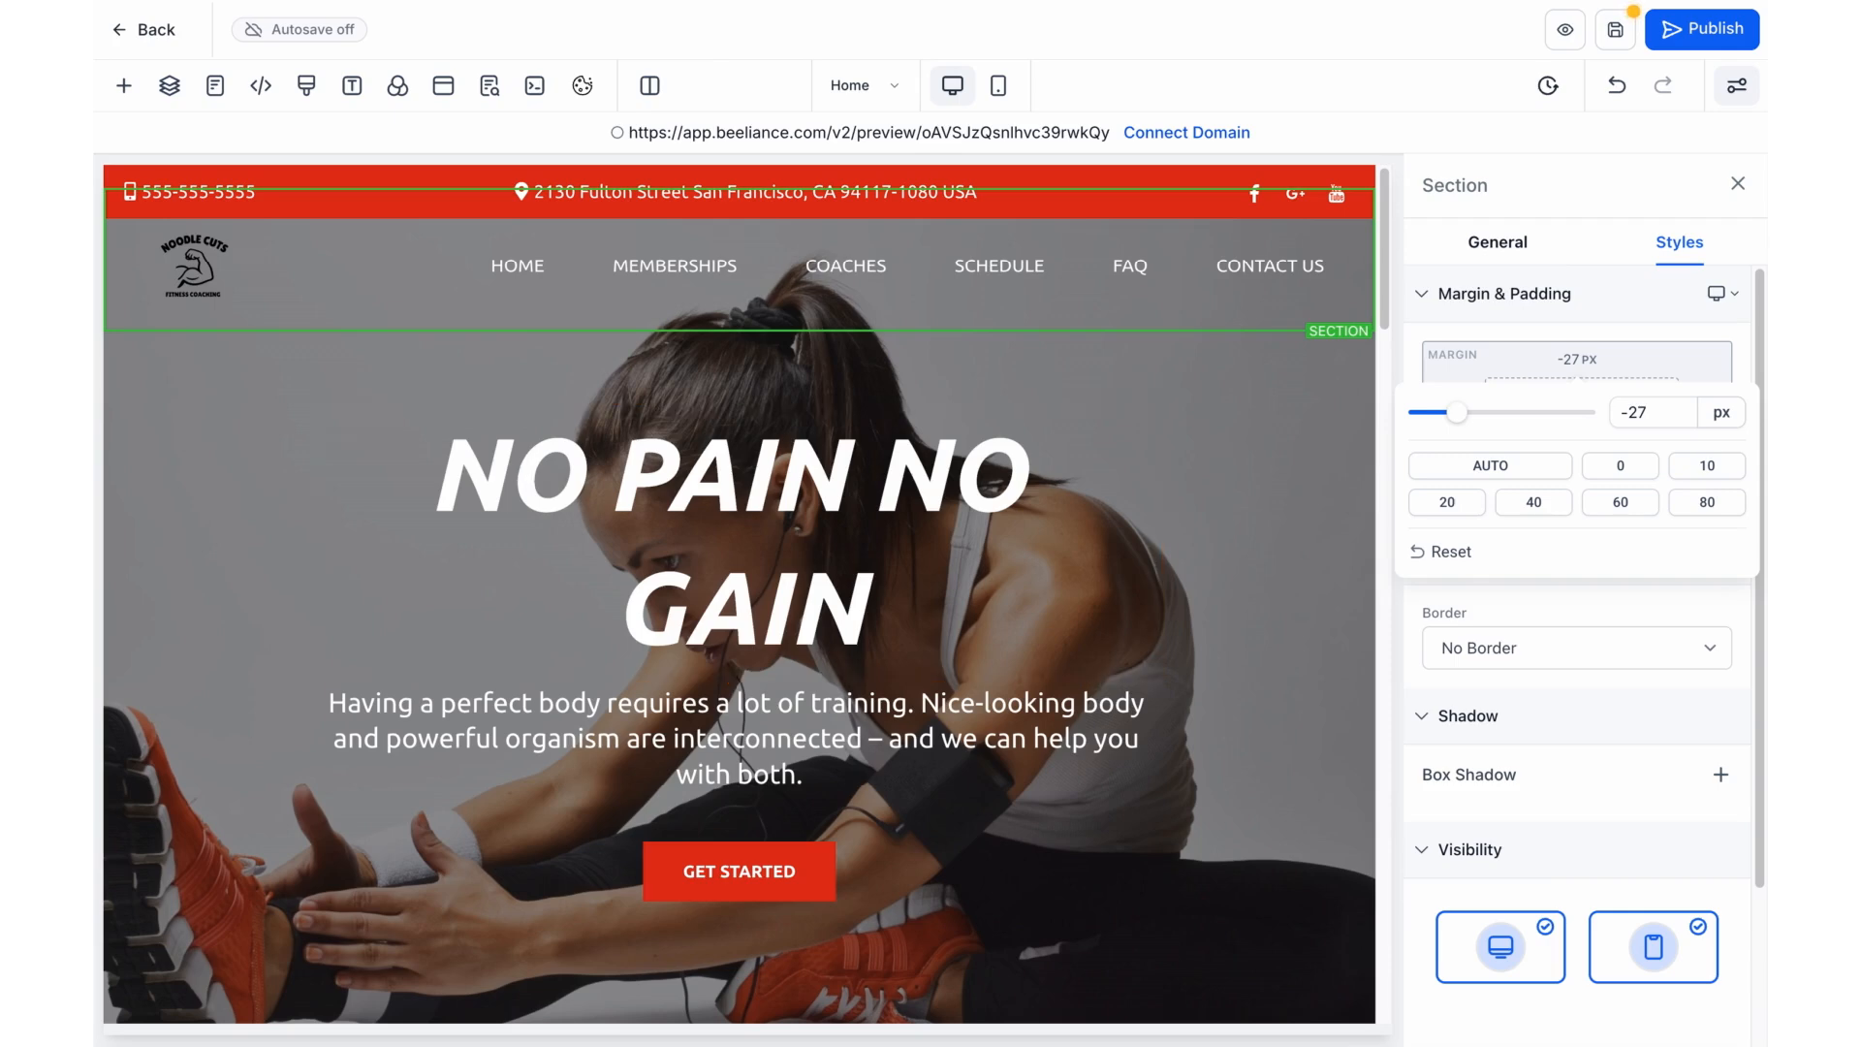
Change the text of the hero section's GET STARTED button to START NOW.
{"action": "scroll", "coordinate": [639, 575], "scroll_direction": "down", "scroll_amount": 2}
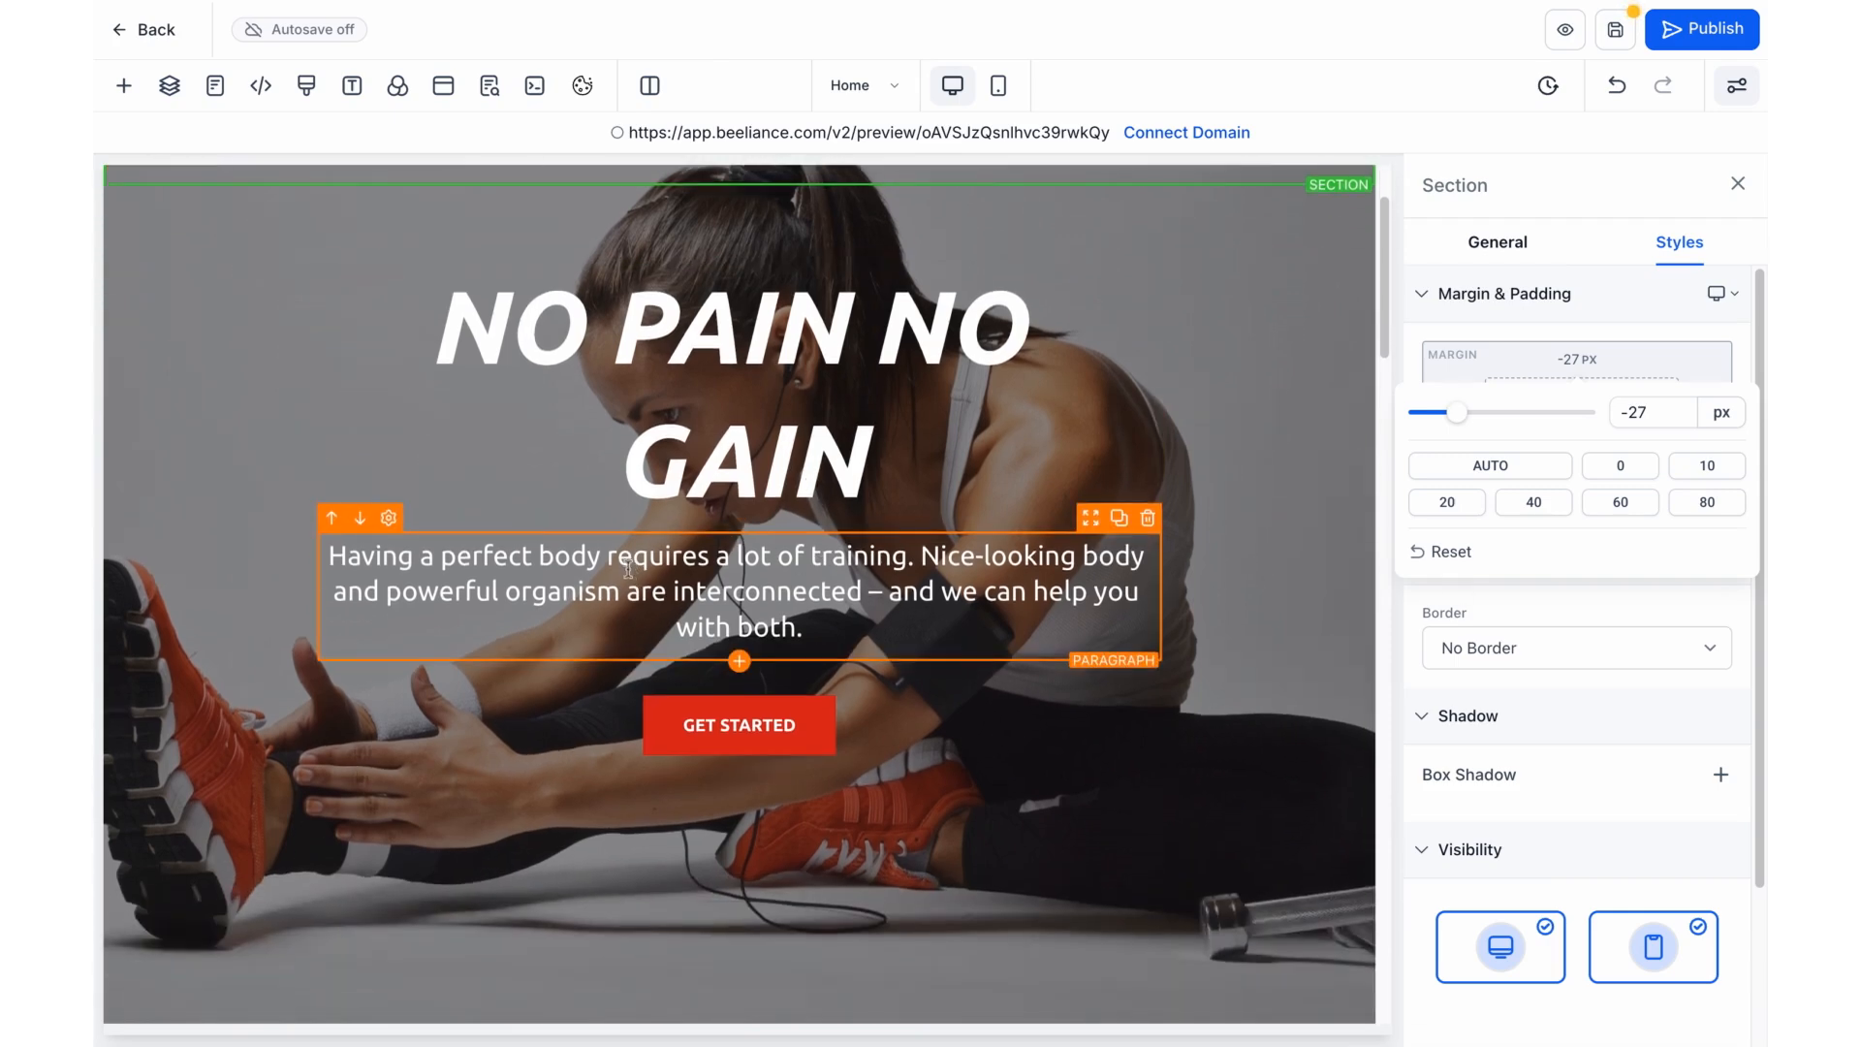
{"action": "scroll", "coordinate": [628, 569], "scroll_direction": "down", "scroll_amount": 1}
{"action": "left_click", "coordinate": [749, 649]}
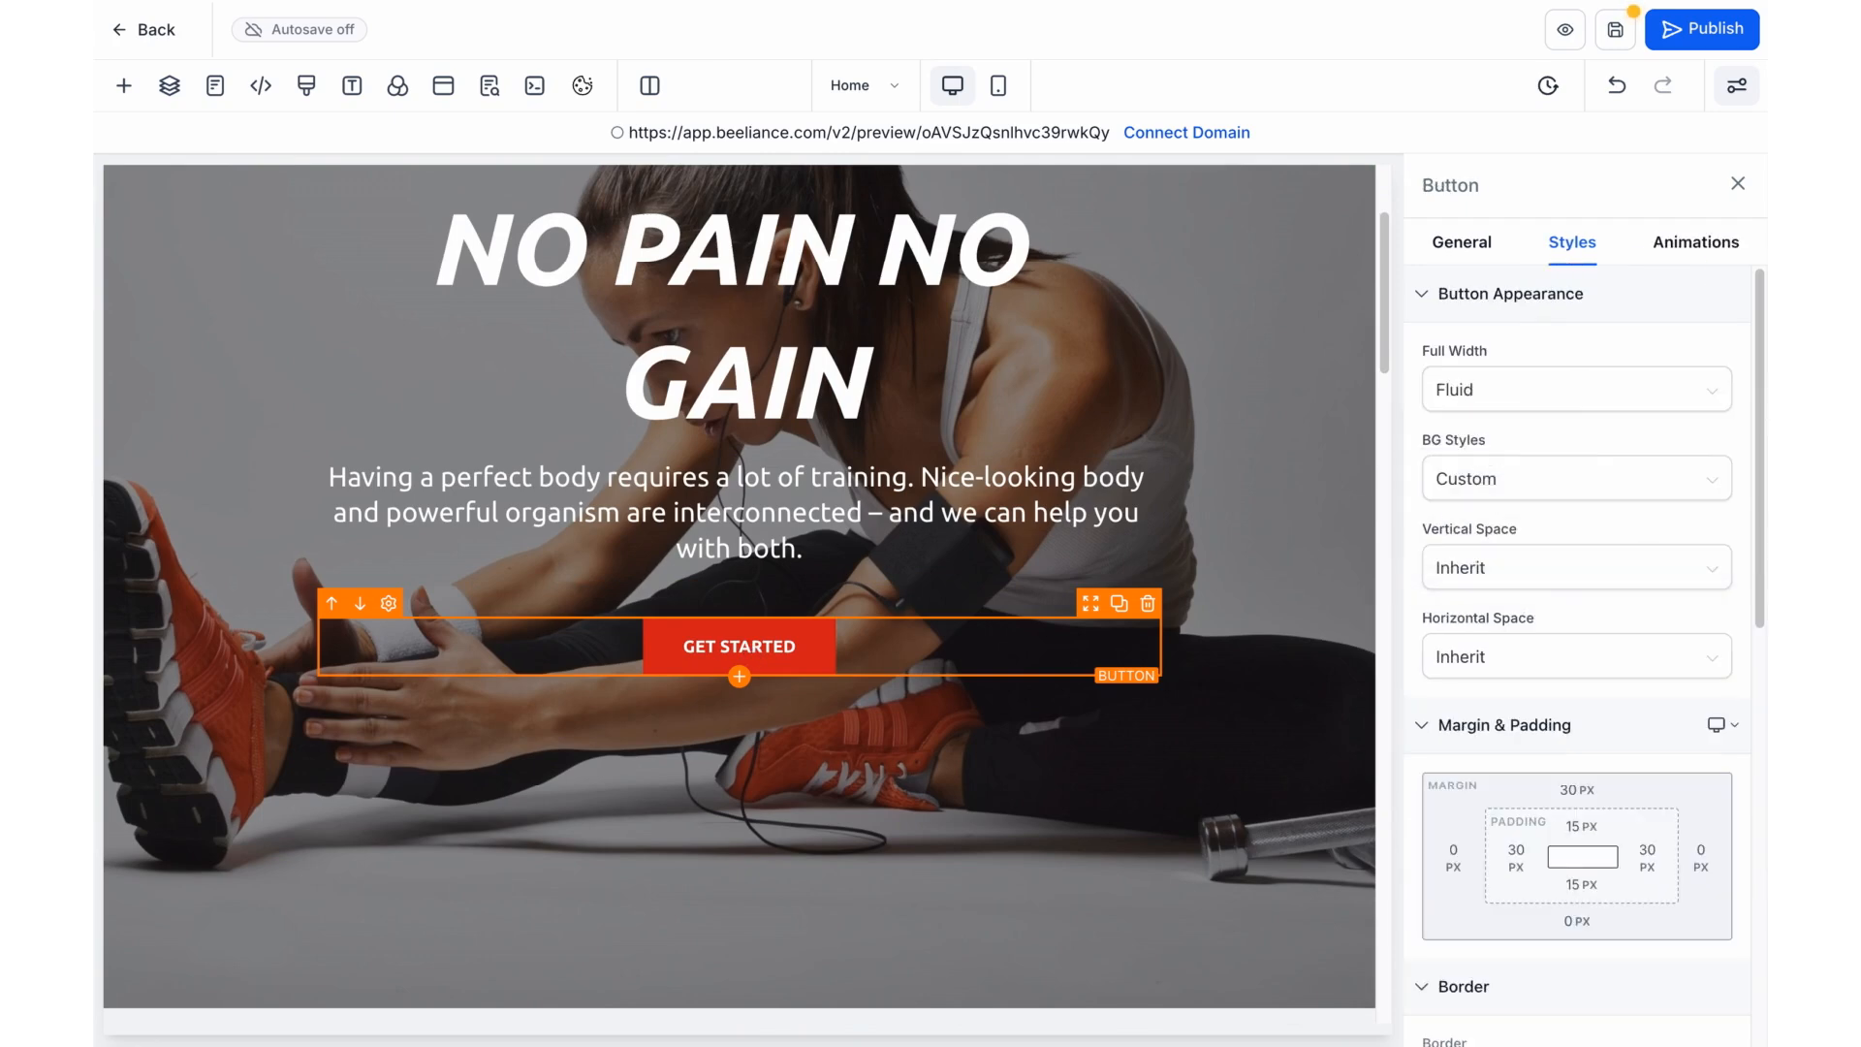
{"action": "left_click", "coordinate": [1464, 245]}
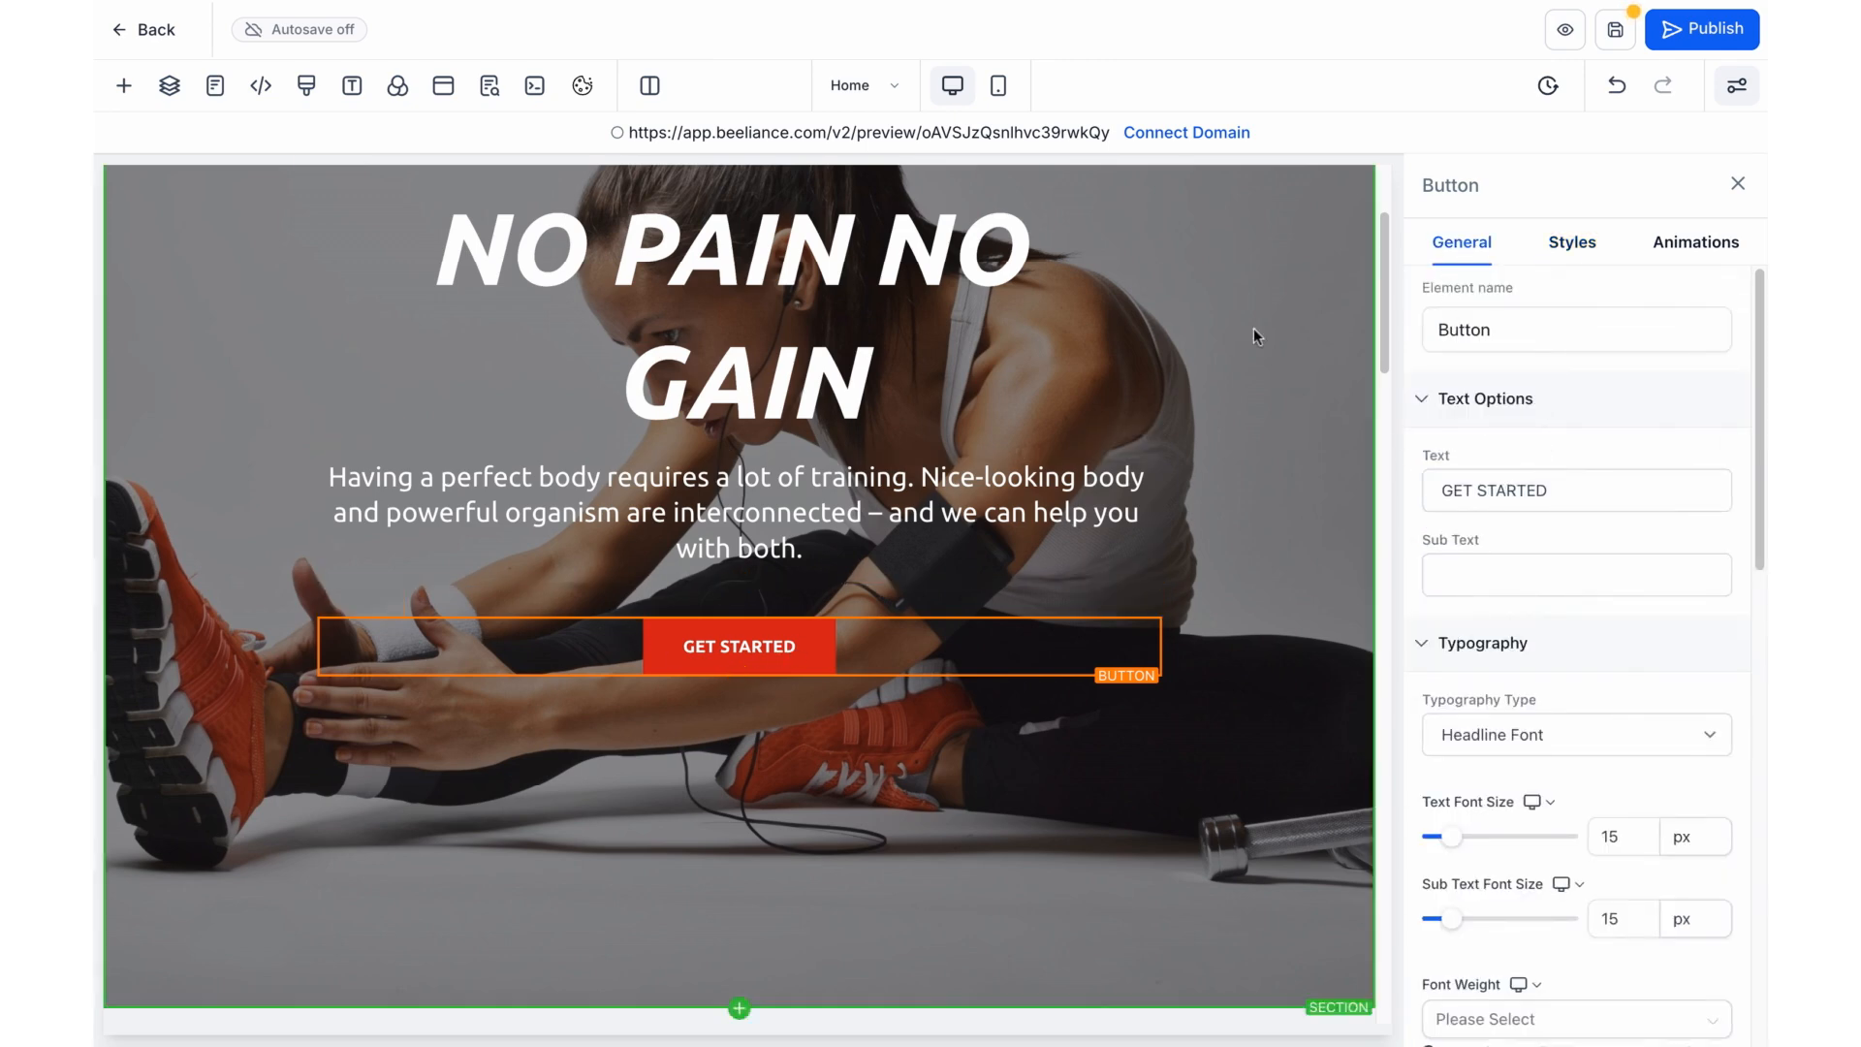
{"action": "triple_click", "coordinate": [1482, 492]}
{"action": "type", "text": "START NOW"}
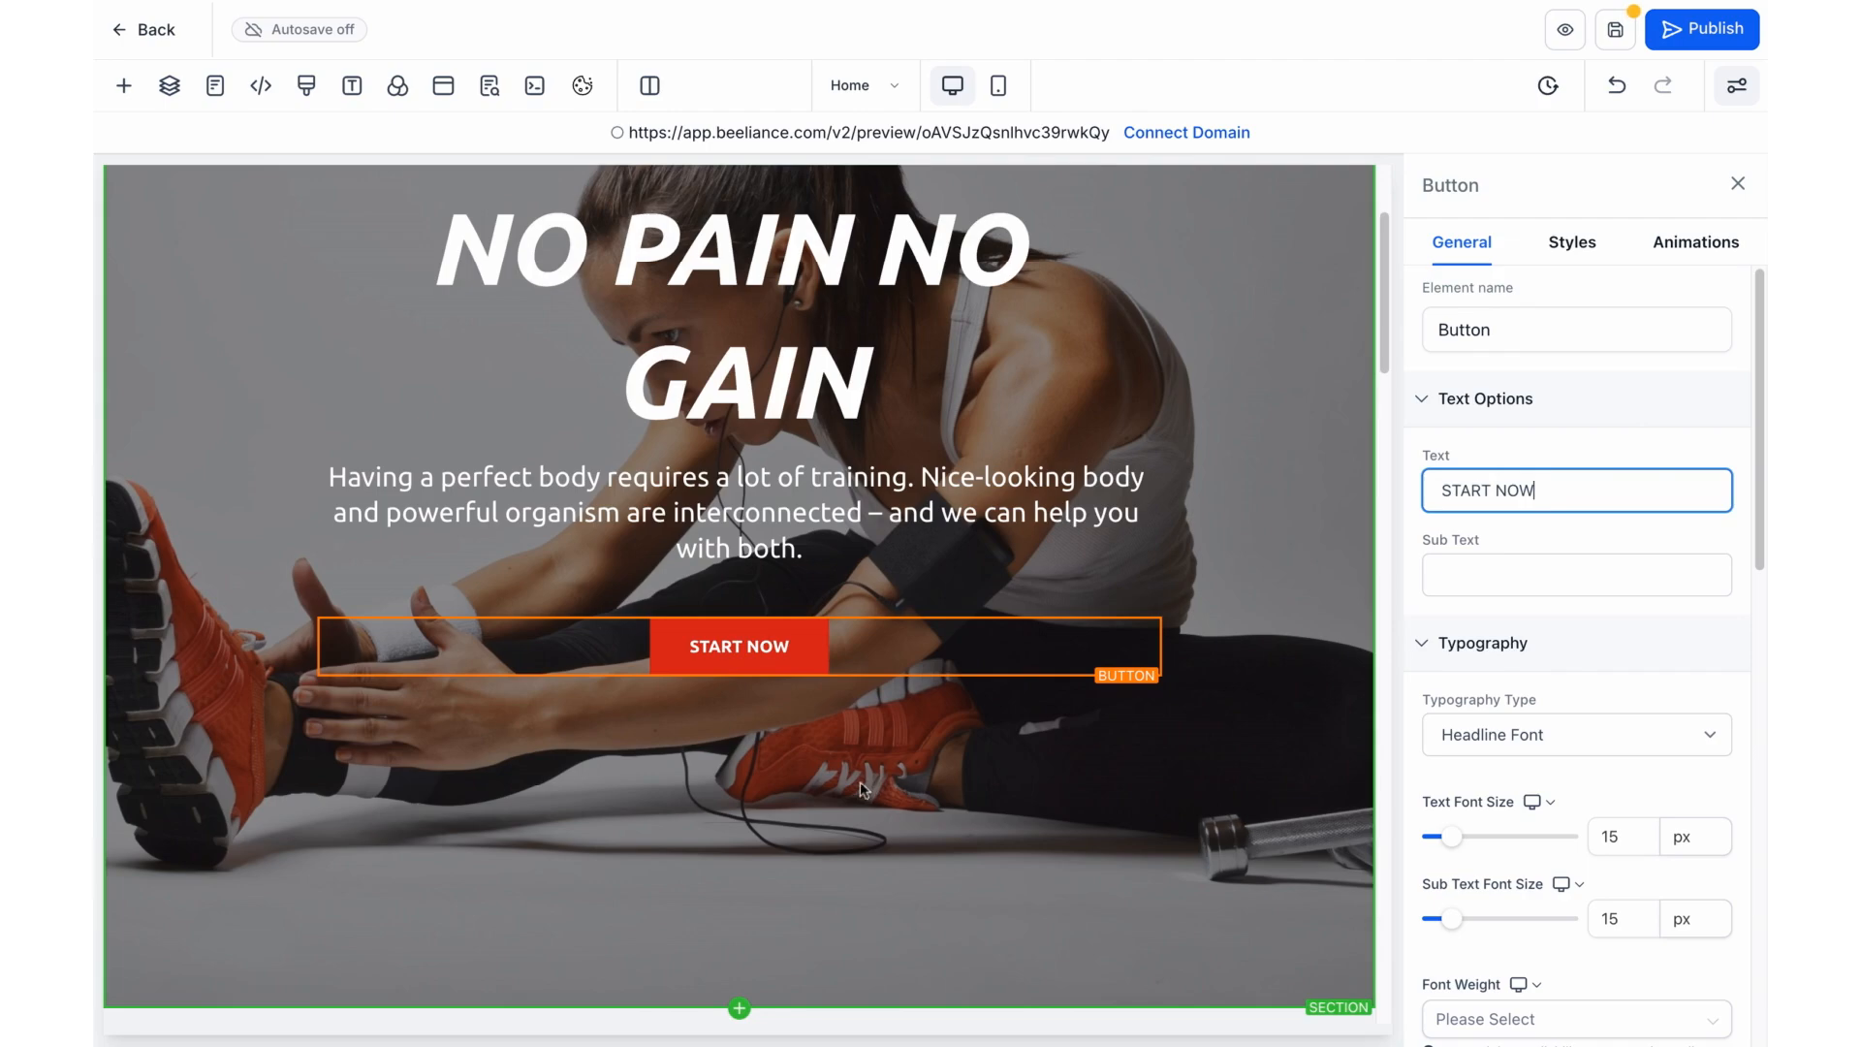
Look through the Home page down to the Testimonials, then save the page and confirm syncing the global section changes.
{"action": "scroll", "coordinate": [866, 785], "scroll_direction": "down", "scroll_amount": 5}
{"action": "scroll", "coordinate": [541, 743], "scroll_direction": "down", "scroll_amount": 4}
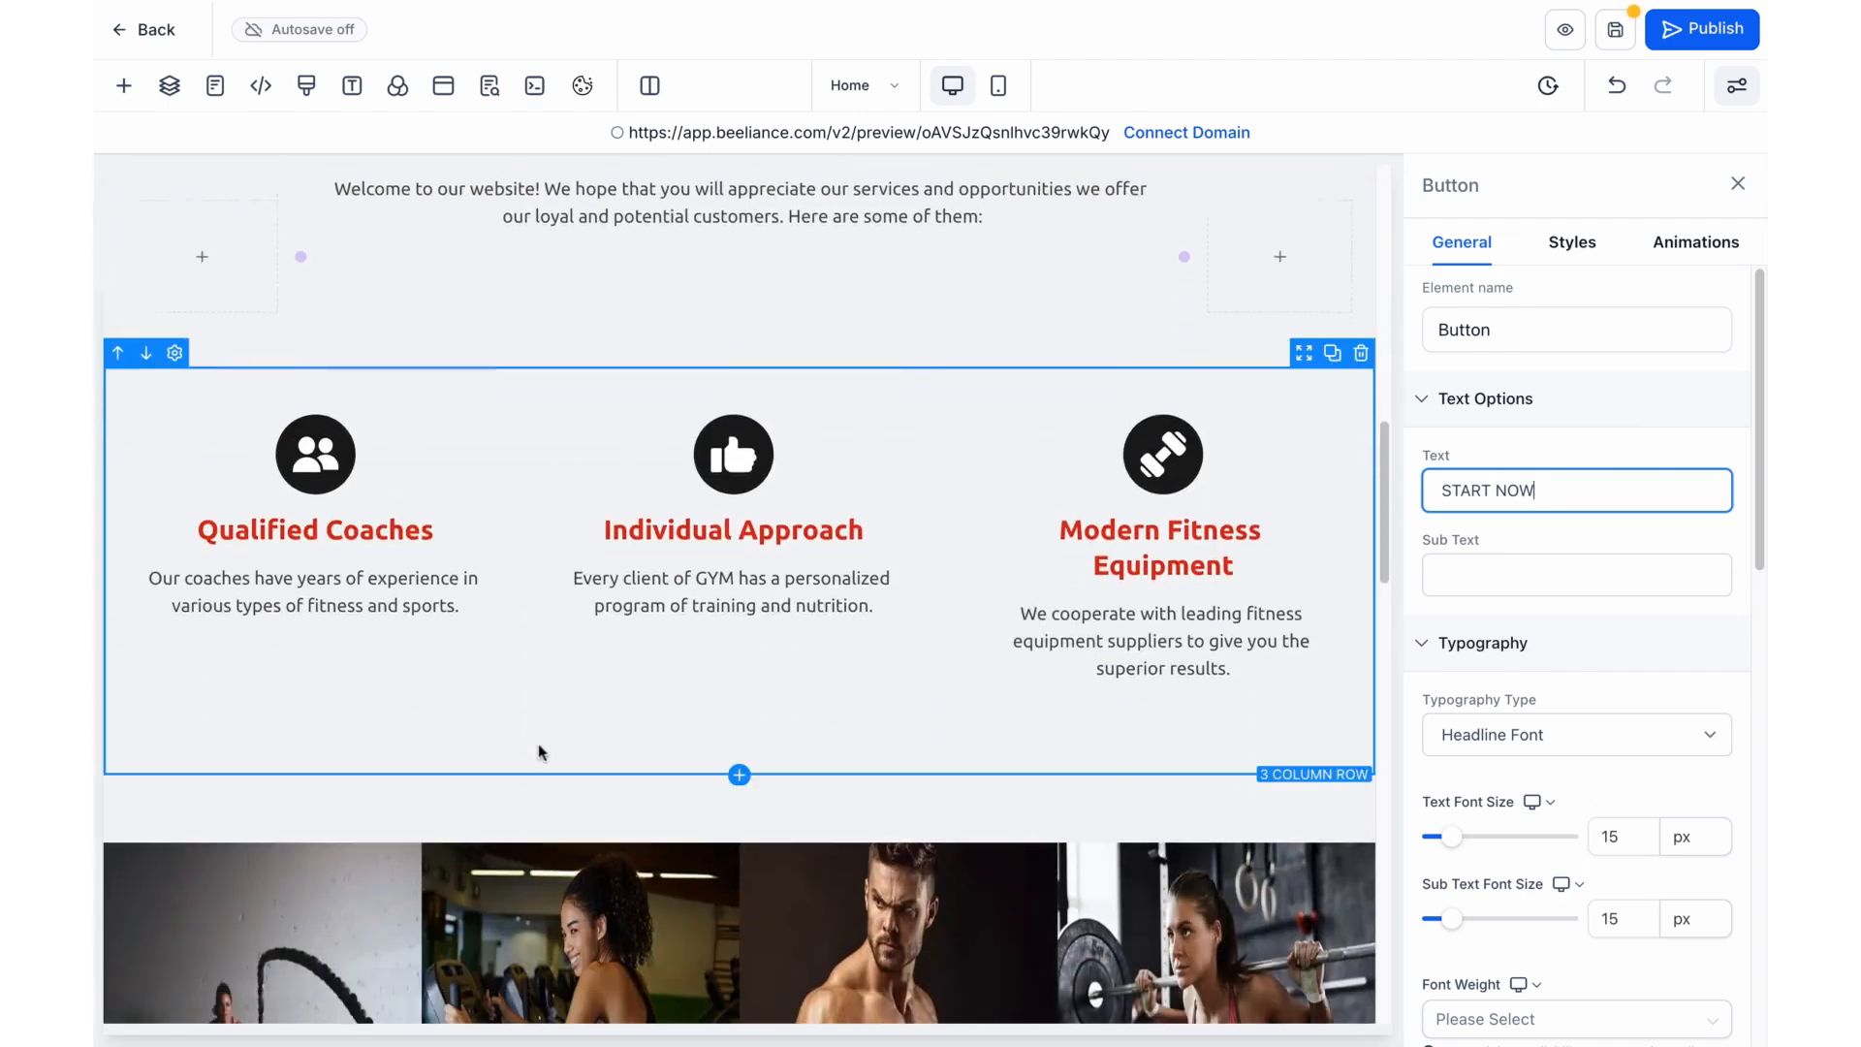
{"action": "scroll", "coordinate": [544, 742], "scroll_direction": "down", "scroll_amount": 4}
{"action": "scroll", "coordinate": [528, 749], "scroll_direction": "down", "scroll_amount": 10}
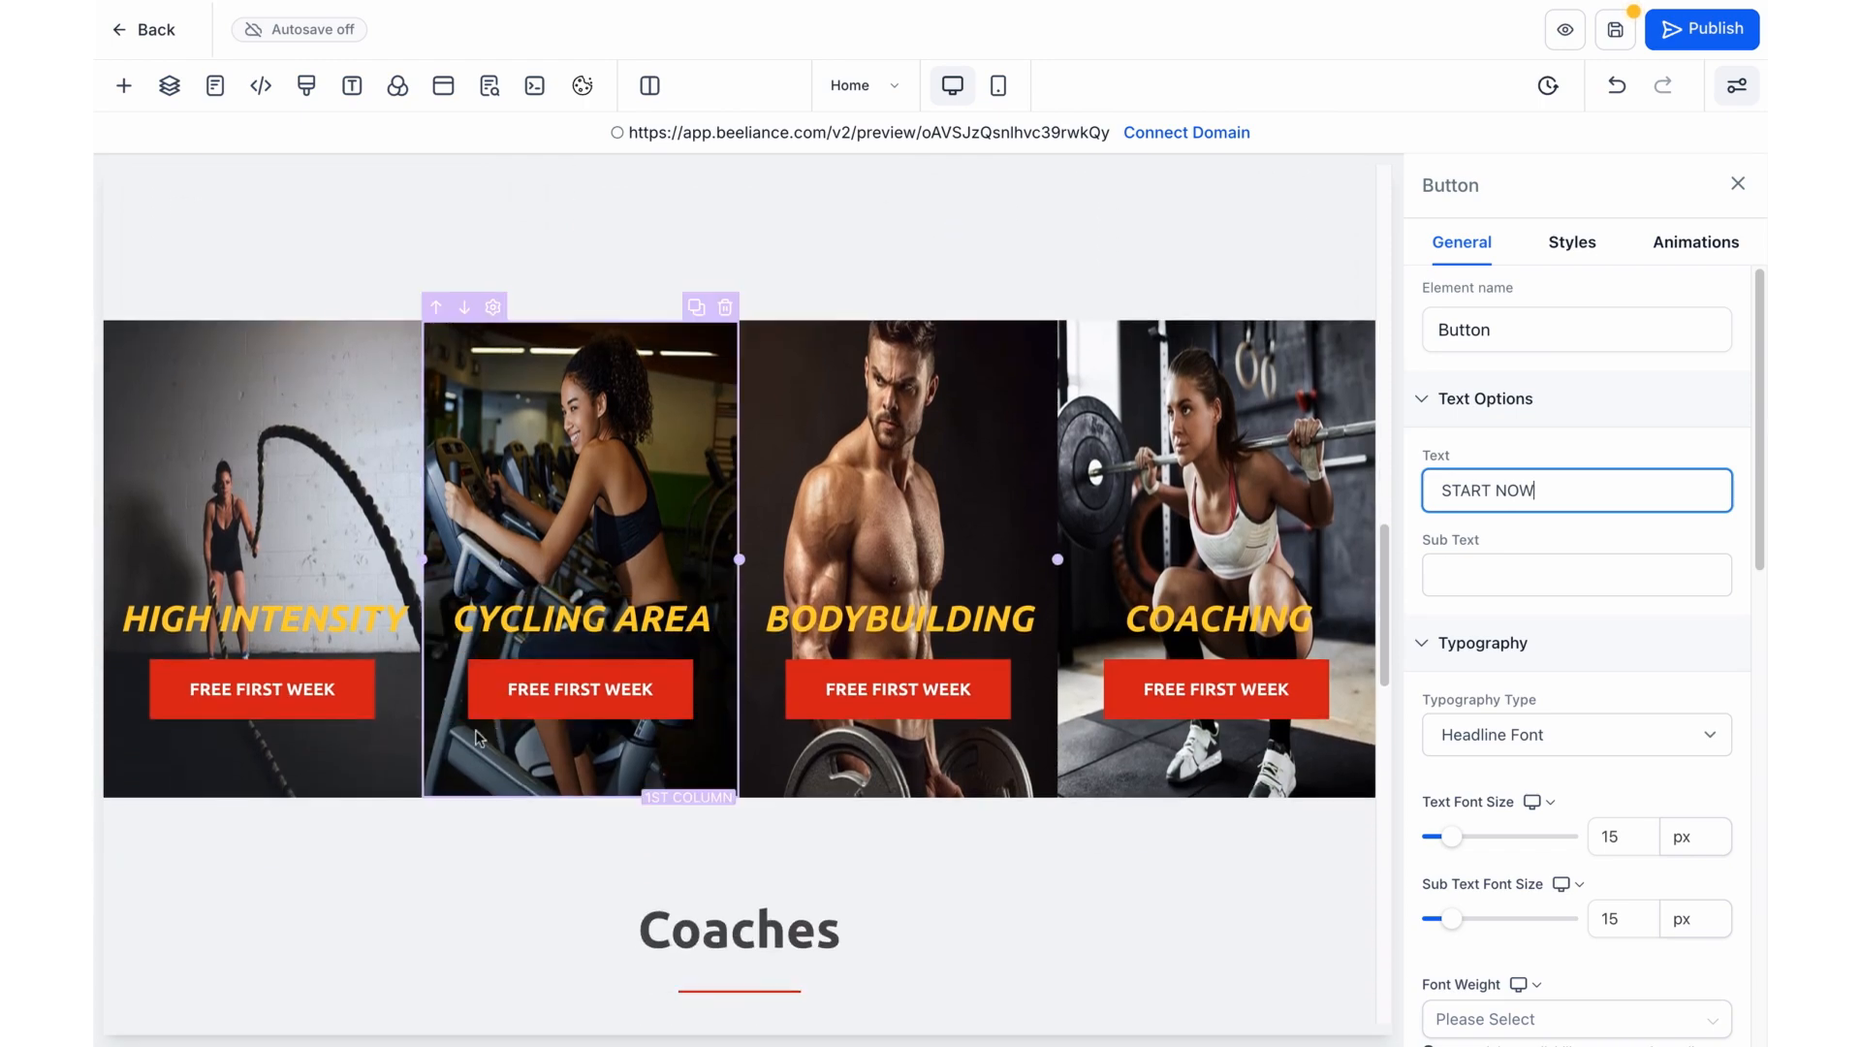
{"action": "scroll", "coordinate": [475, 729], "scroll_direction": "down", "scroll_amount": 1}
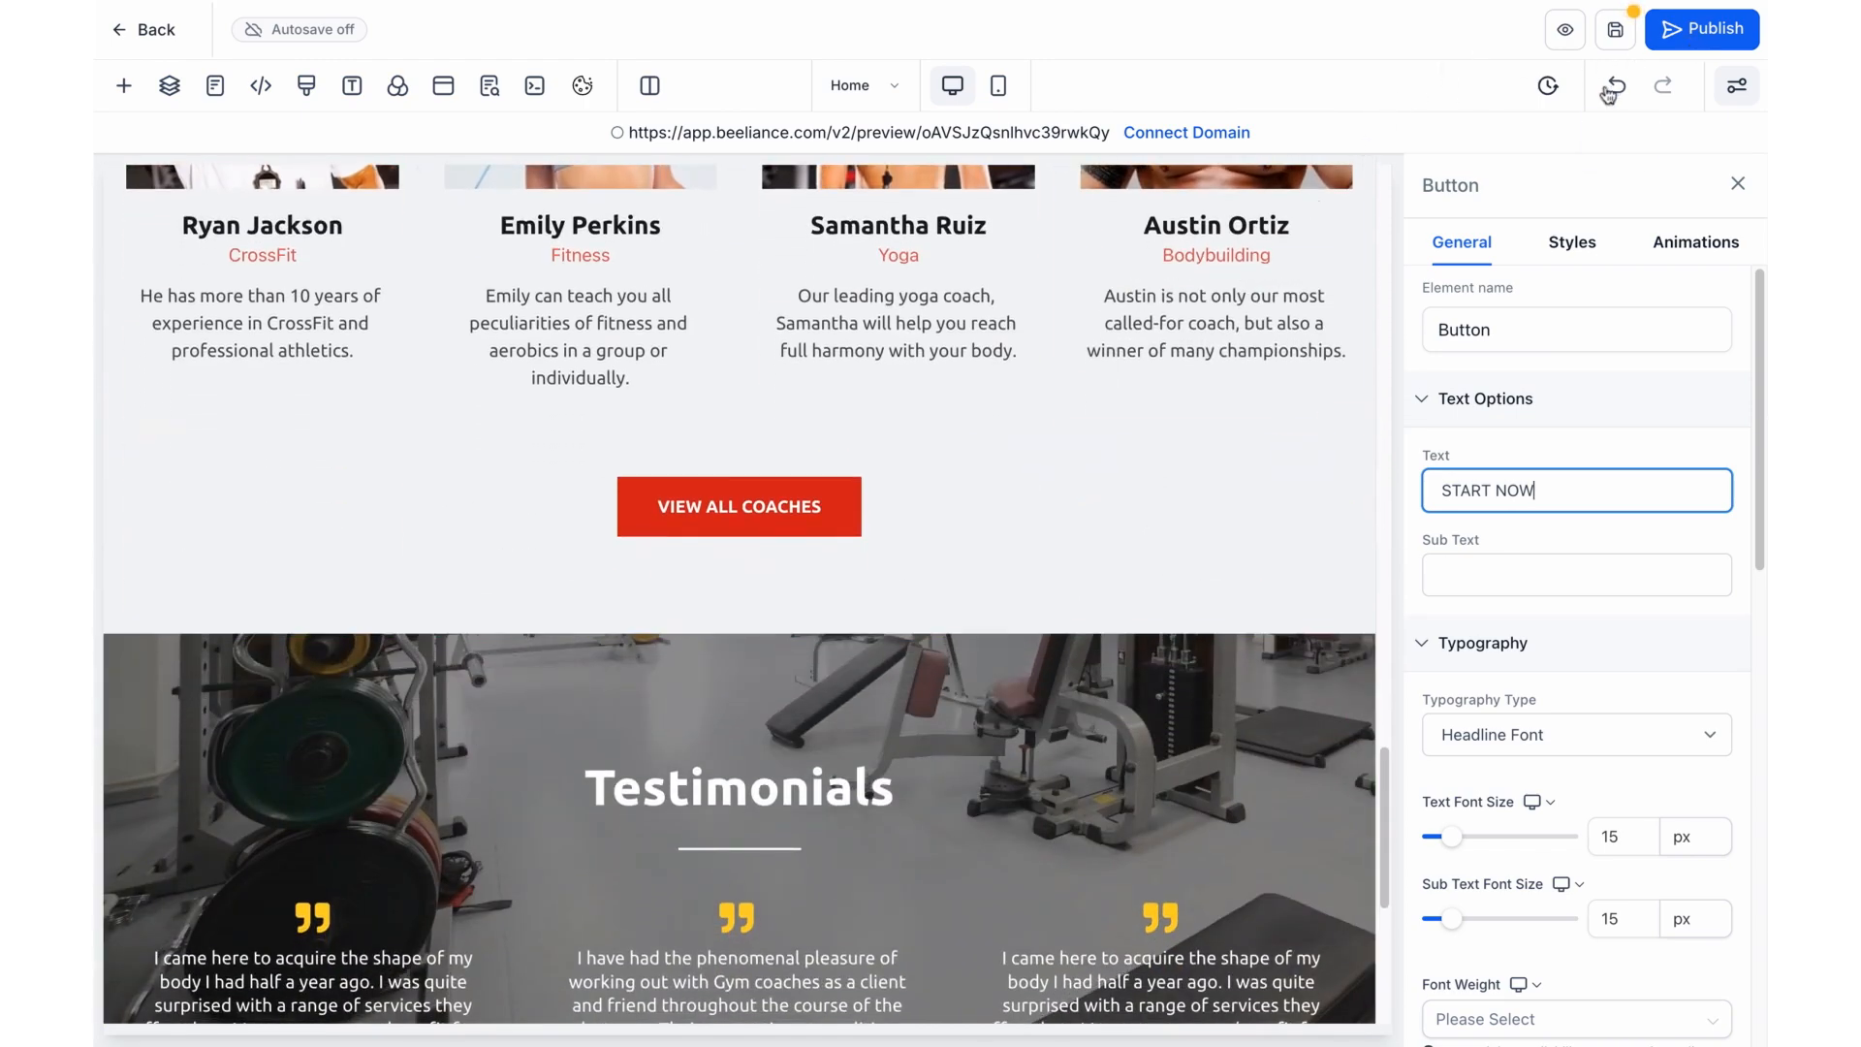
{"action": "left_click", "coordinate": [1615, 33]}
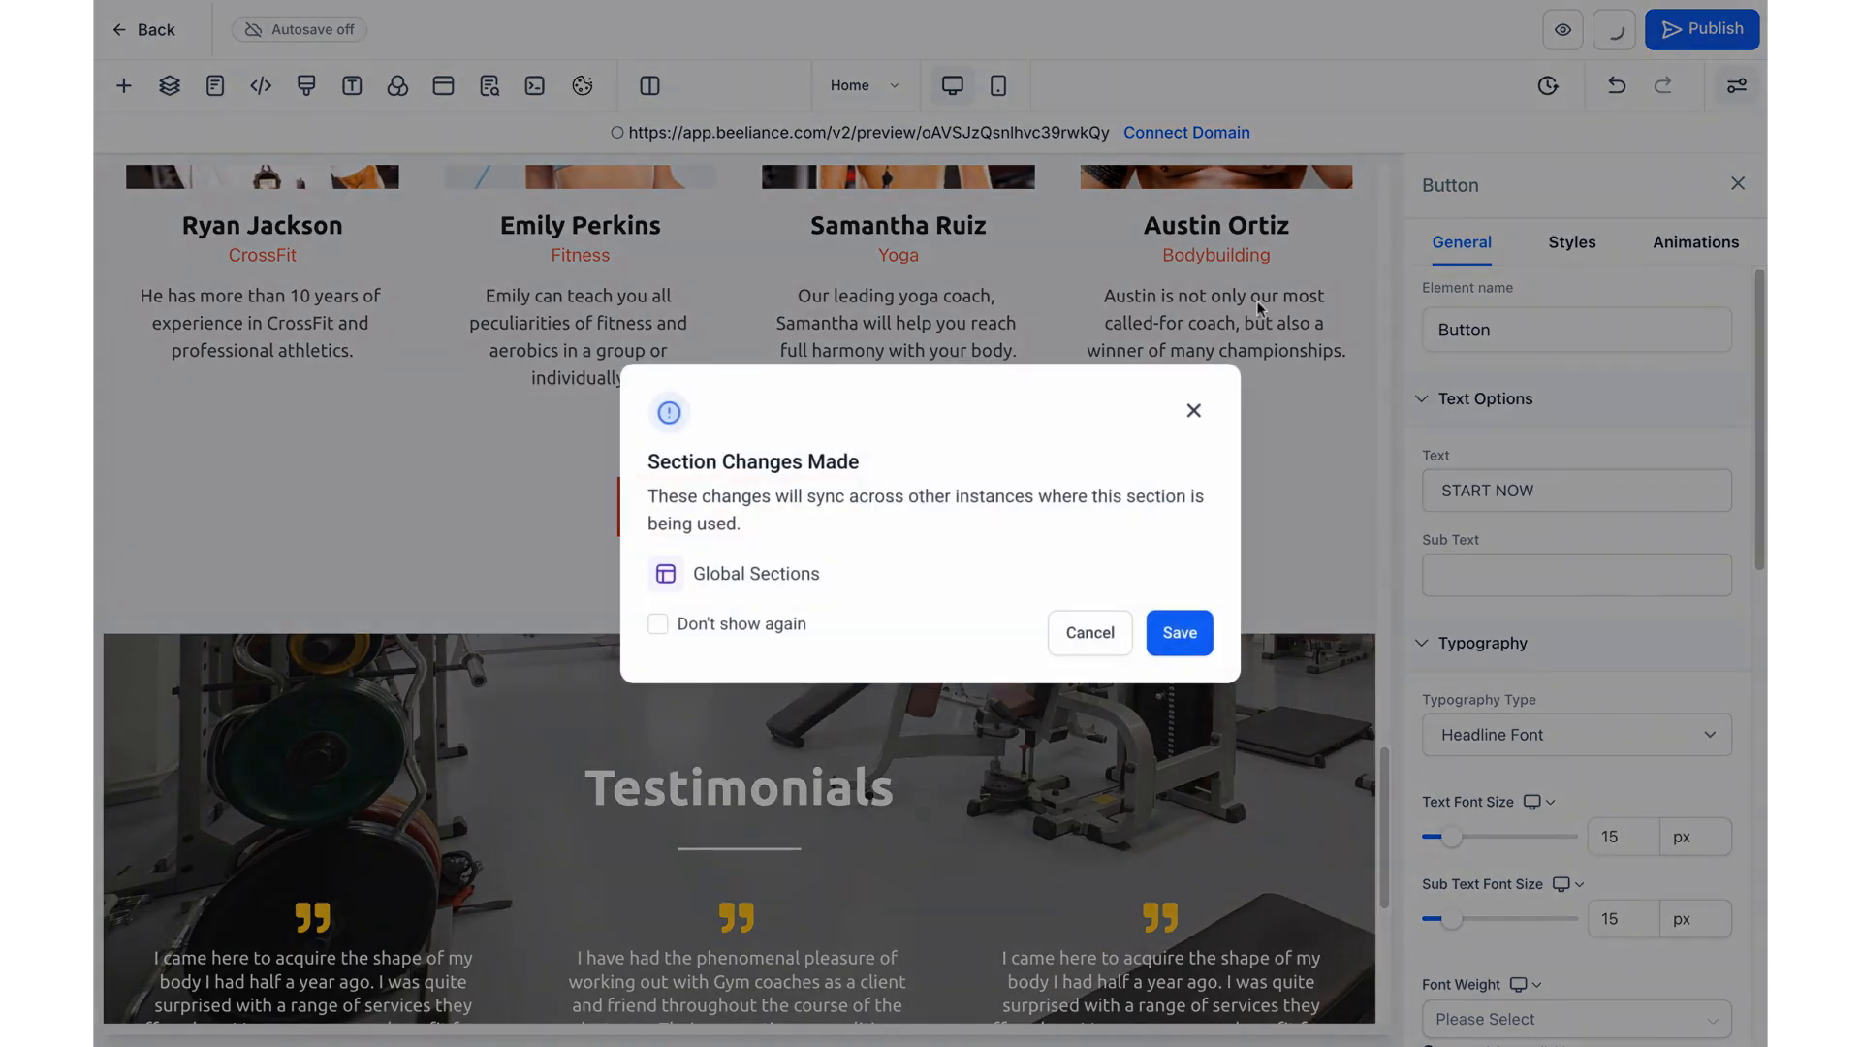
{"action": "left_click", "coordinate": [1180, 635]}
Open the Home page's SEO meta data settings.
{"action": "left_click", "coordinate": [489, 85]}
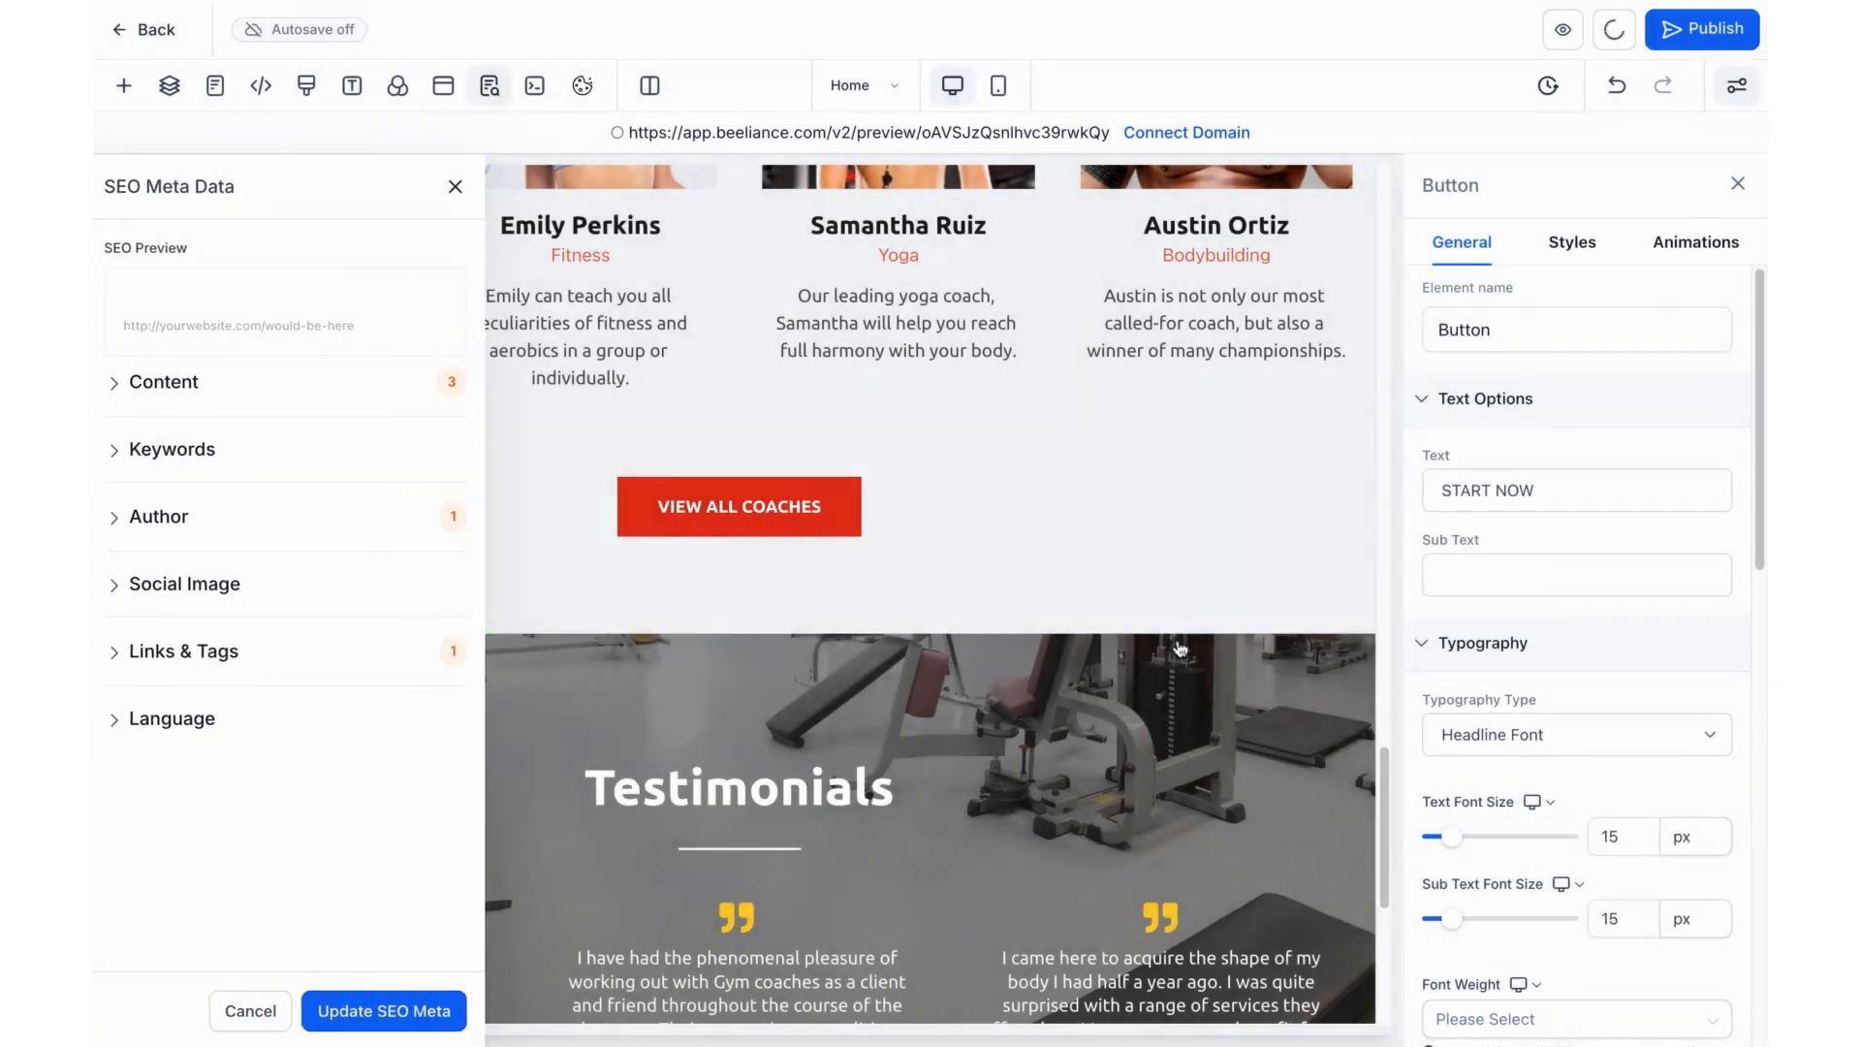